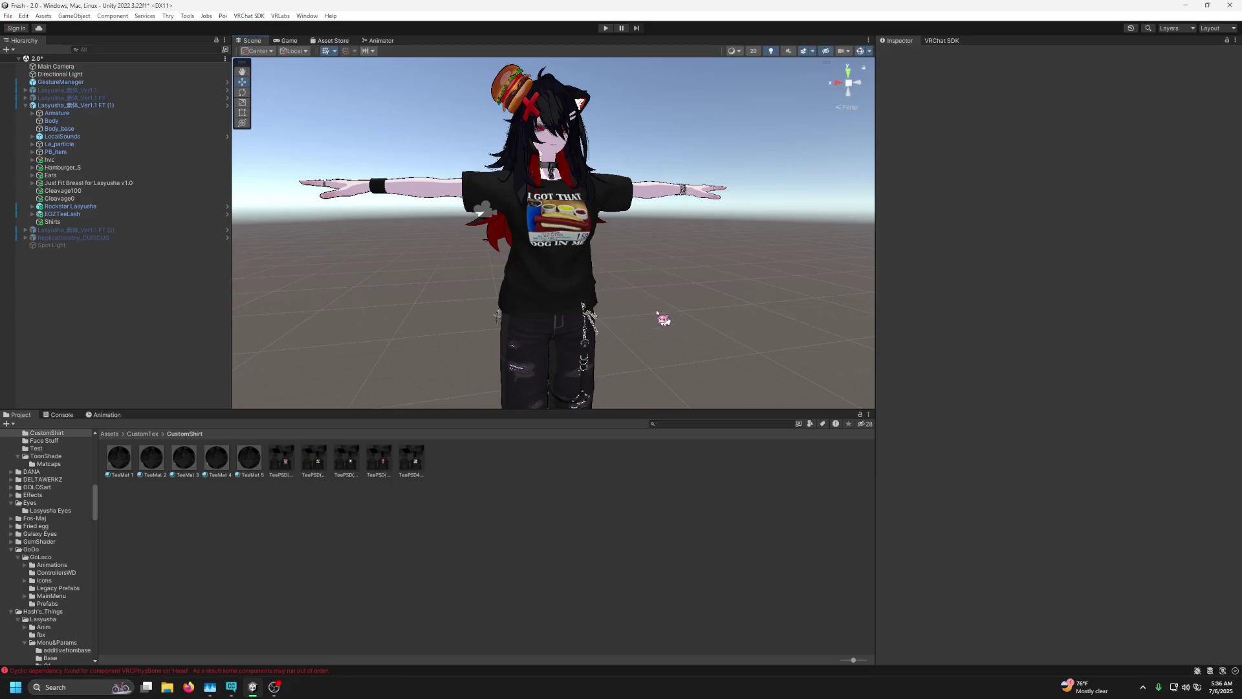
Preview the TeeMat 2, TeeMat 3 and TeeMat 4 materials on the avatar's shirt, and restore the hot dog design.
{"action": "left_click_drag", "start_coordinate": [658, 313], "coordinate": [718, 332], "text": "alt"}
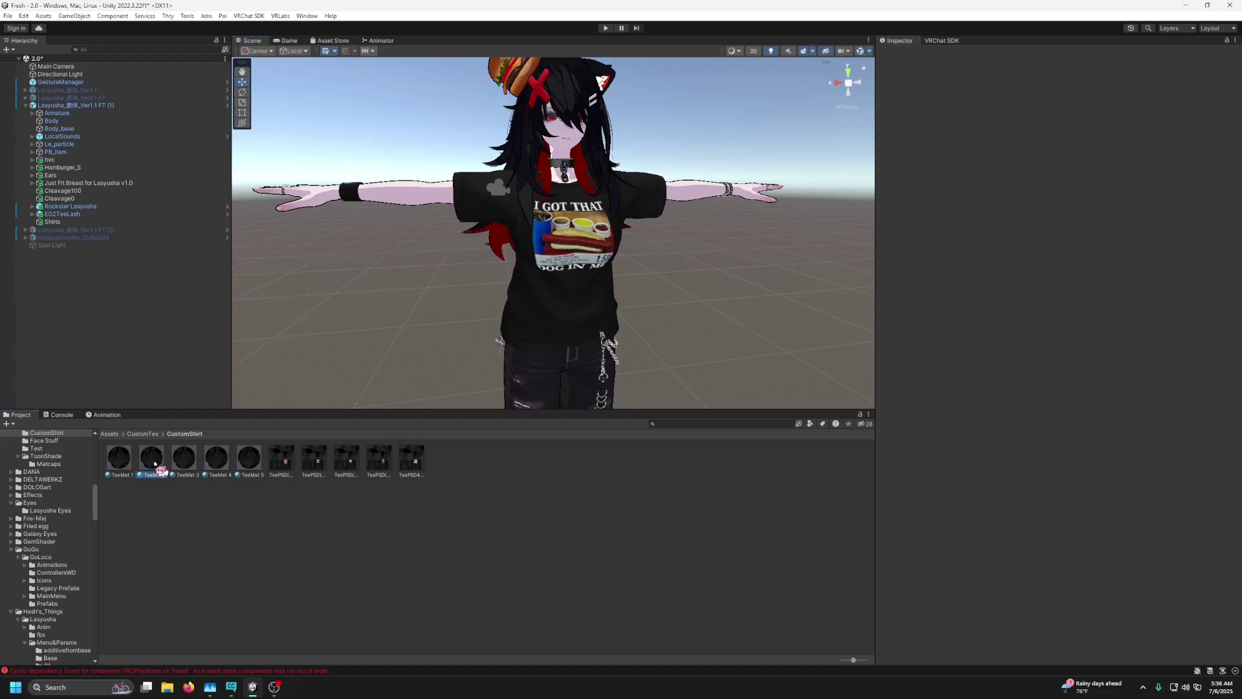
{"action": "left_click_drag", "start_coordinate": [152, 461], "coordinate": [516, 314]}
{"action": "left_click_drag", "start_coordinate": [187, 474], "coordinate": [521, 317]}
{"action": "left_click_drag", "start_coordinate": [222, 466], "coordinate": [509, 301]}
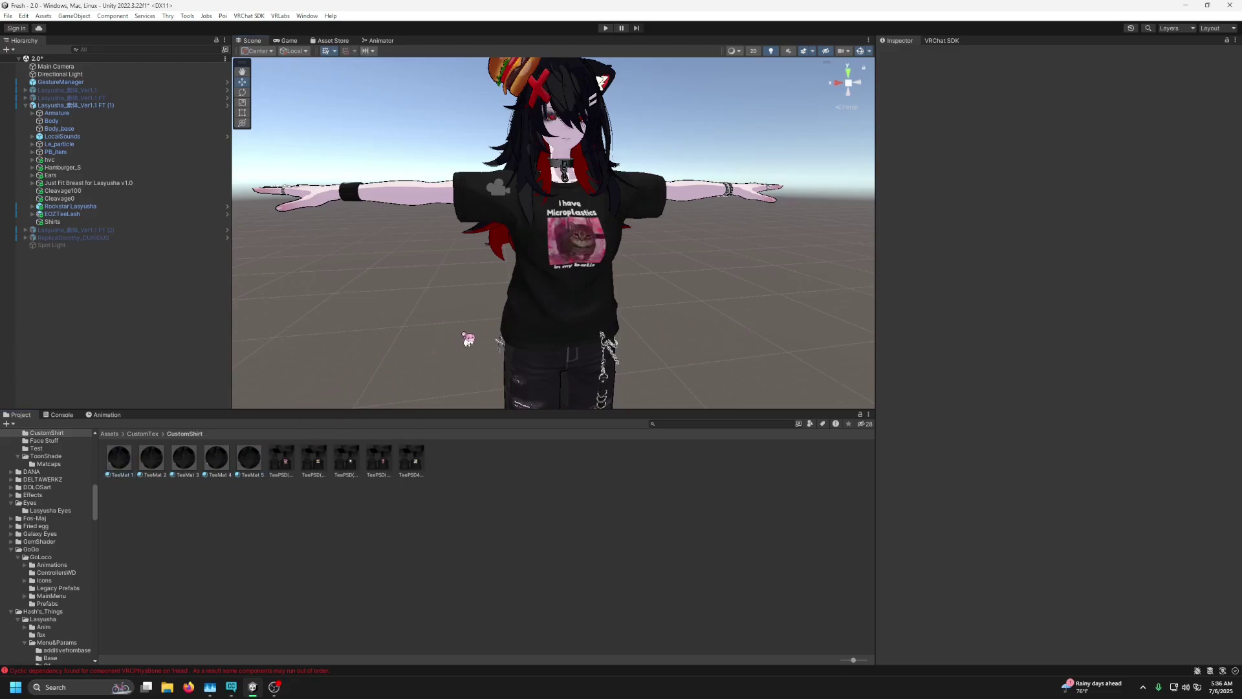
{"action": "left_click_drag", "start_coordinate": [469, 339], "coordinate": [516, 308]}
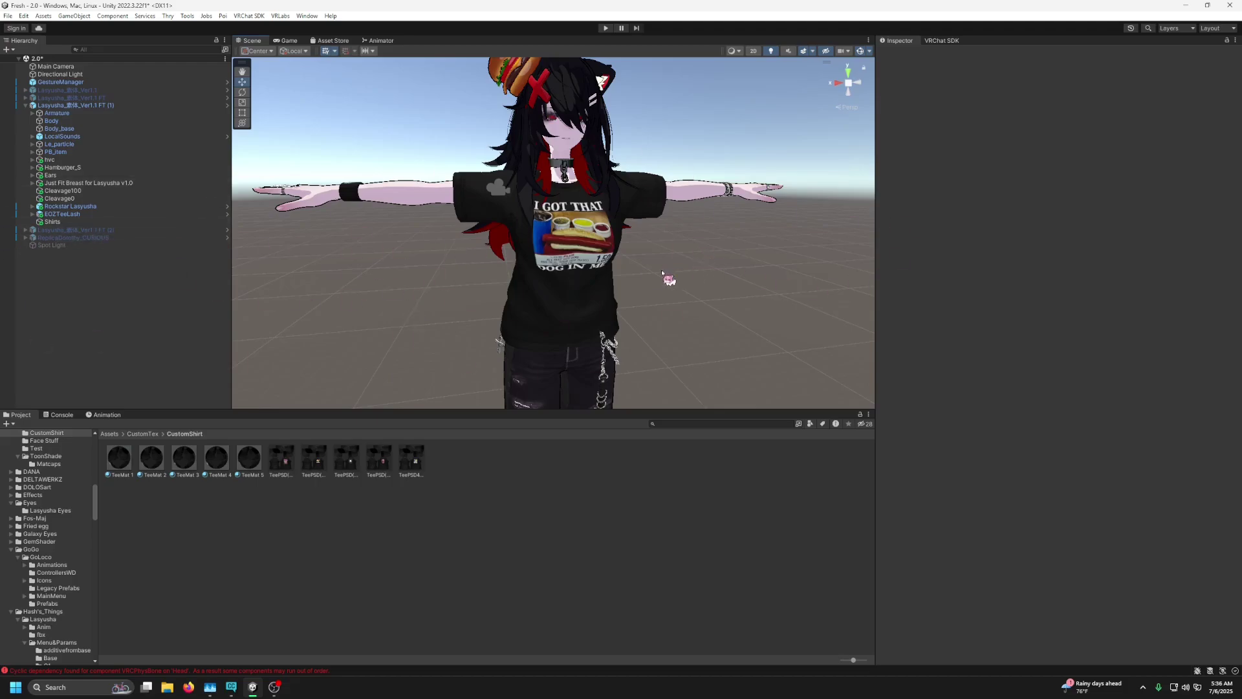
Delete the existing Shirts toggle object from the Lasyusha Ver1.1 FT (1) avatar.
{"action": "right_click", "coordinate": [56, 222]}
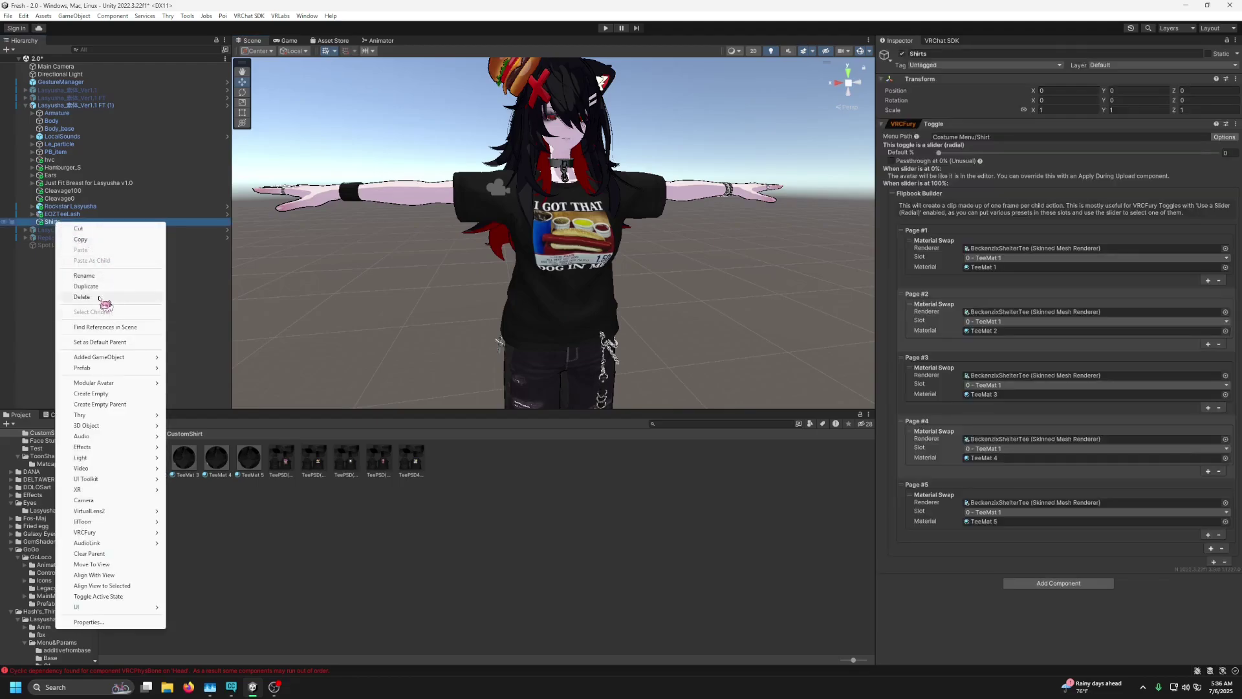
{"action": "left_click", "coordinate": [104, 297]}
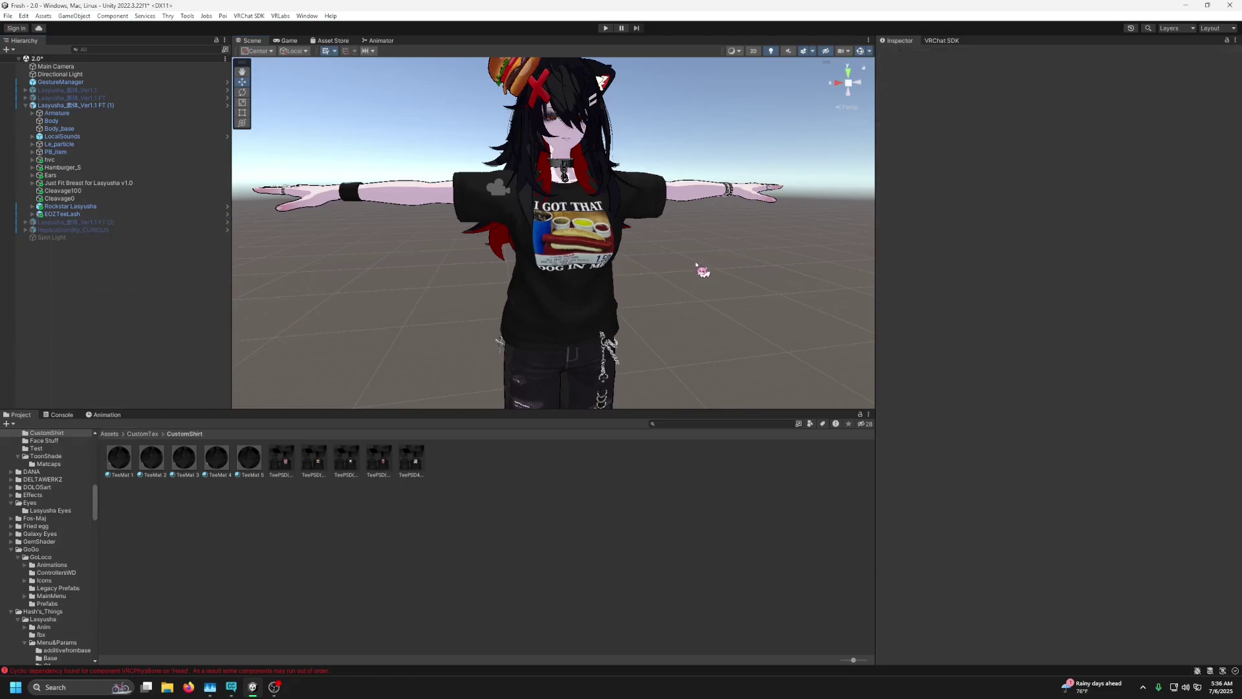
{"action": "scroll", "coordinate": [722, 262], "scroll_direction": "down", "scroll_amount": 2}
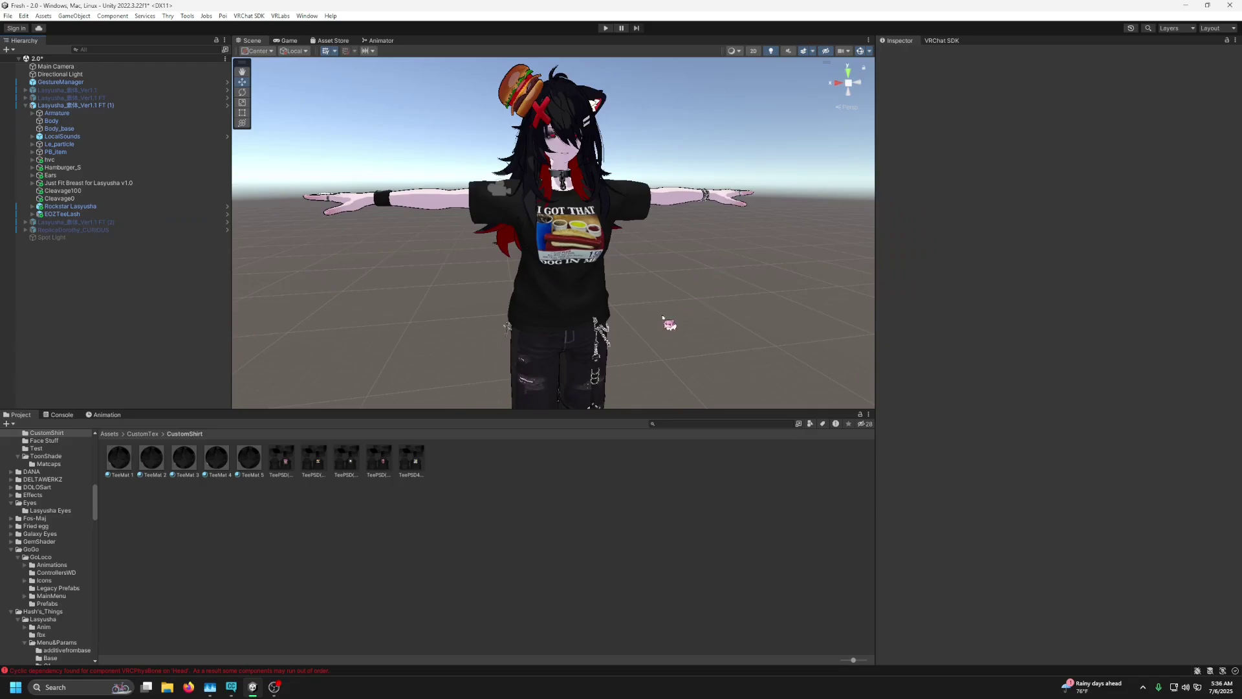
{"action": "scroll", "coordinate": [673, 323], "scroll_direction": "up", "scroll_amount": 2}
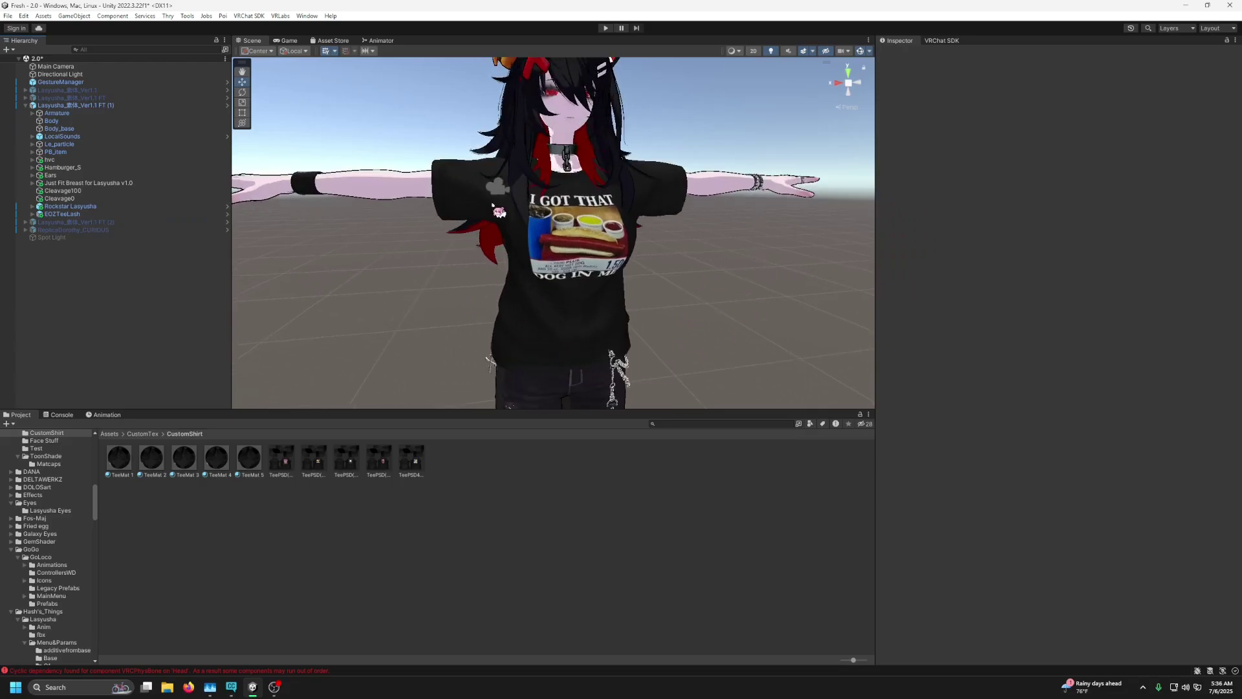
{"action": "left_click", "coordinate": [67, 107]}
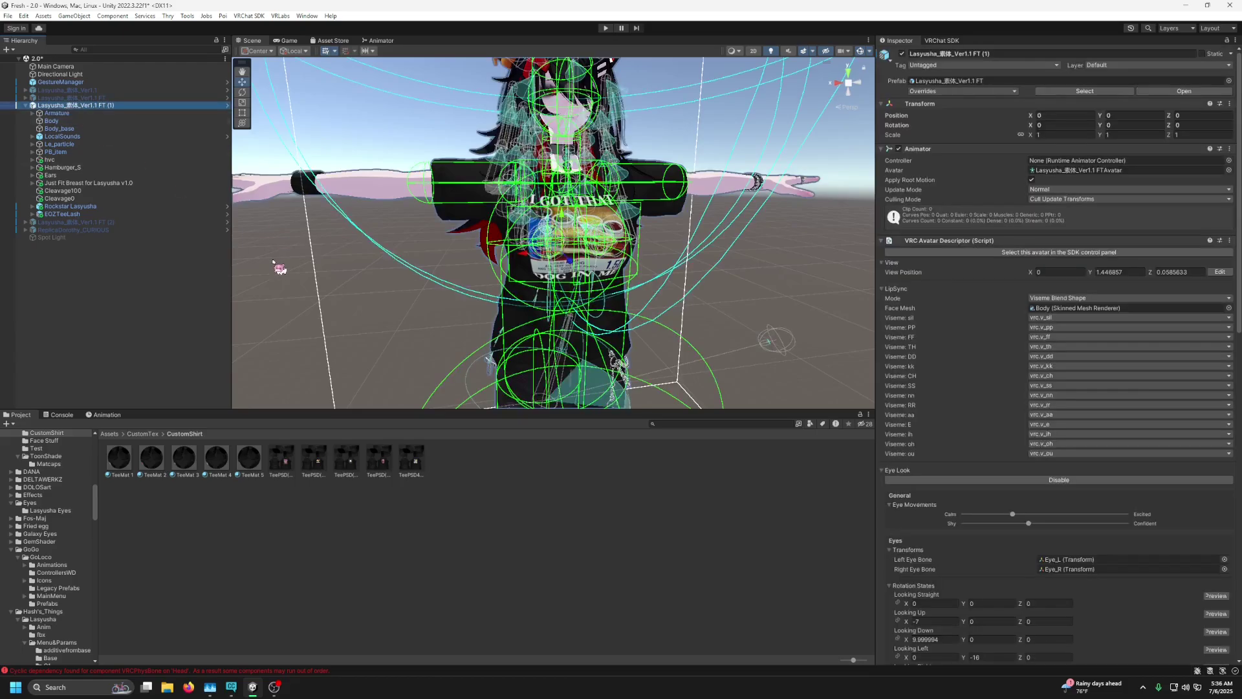
{"action": "left_click", "coordinate": [378, 251]}
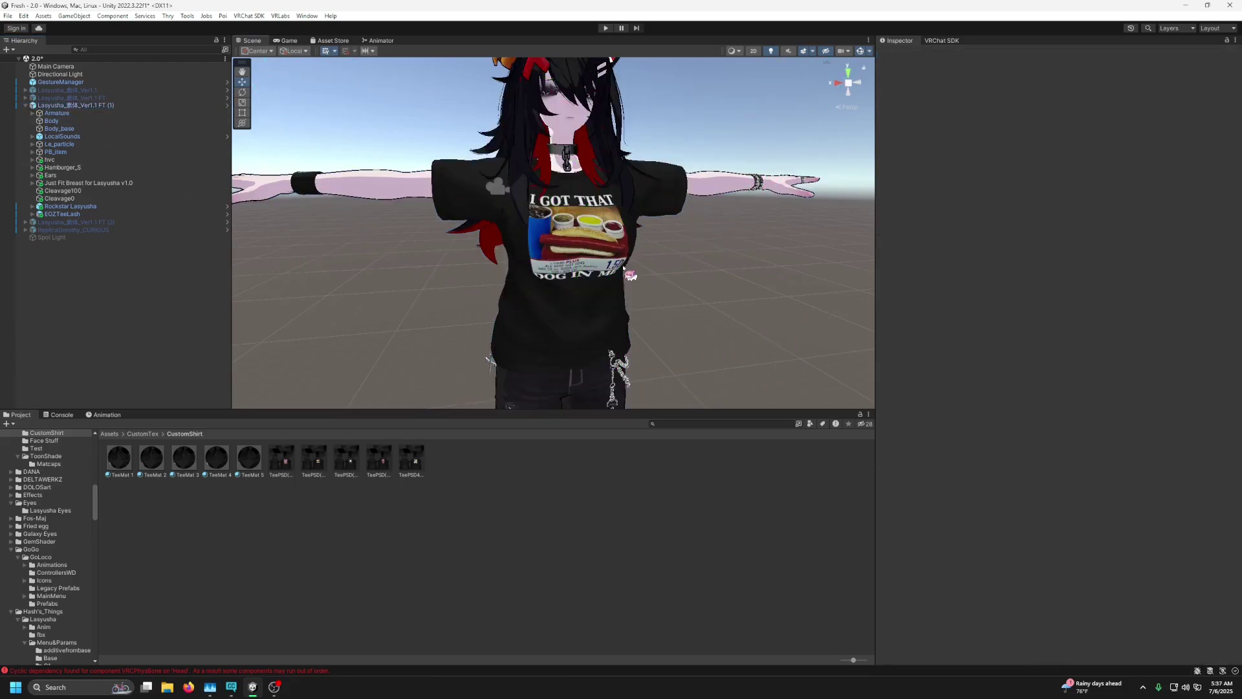
{"action": "left_click", "coordinate": [71, 106]}
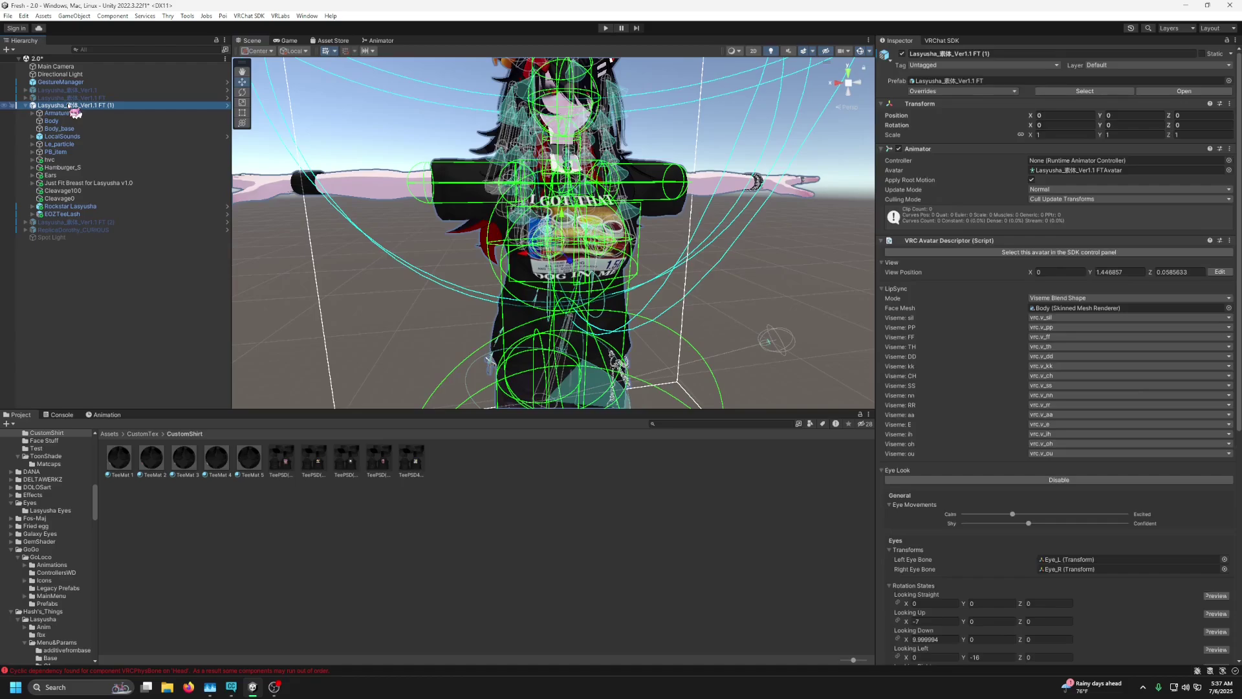
{"action": "right_click", "coordinate": [71, 106]}
{"action": "left_click", "coordinate": [126, 276]}
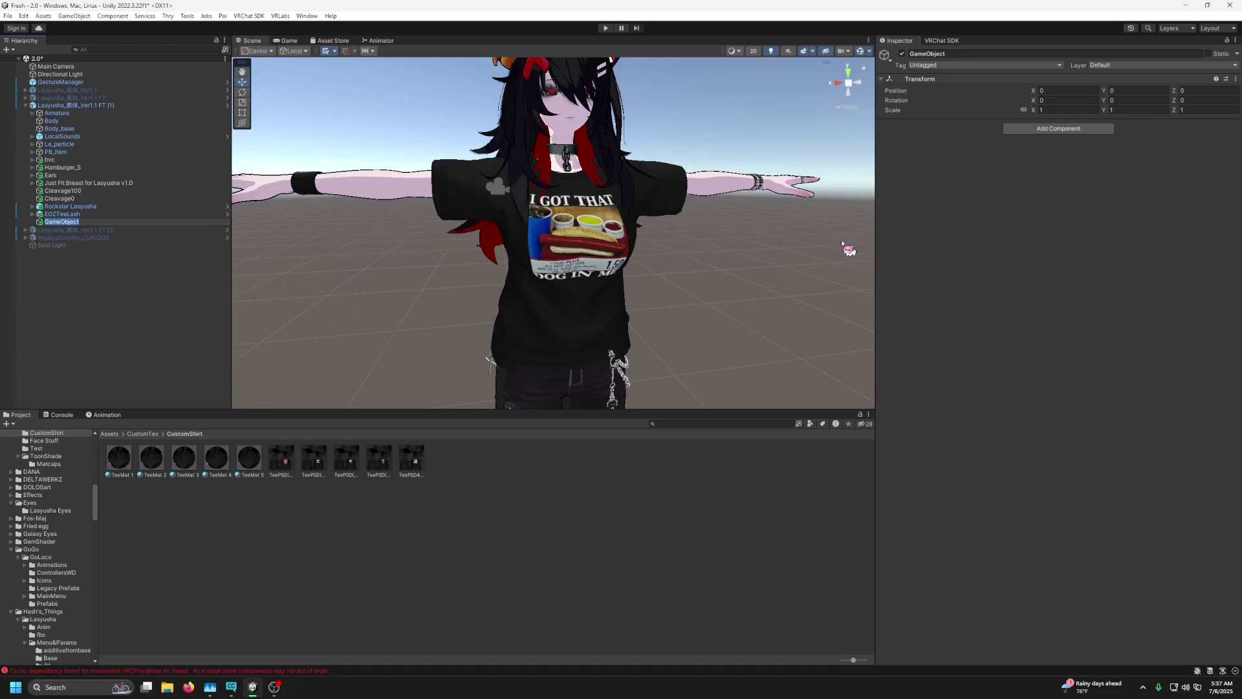
{"action": "left_click", "coordinate": [75, 269]}
{"action": "right_click", "coordinate": [69, 227]}
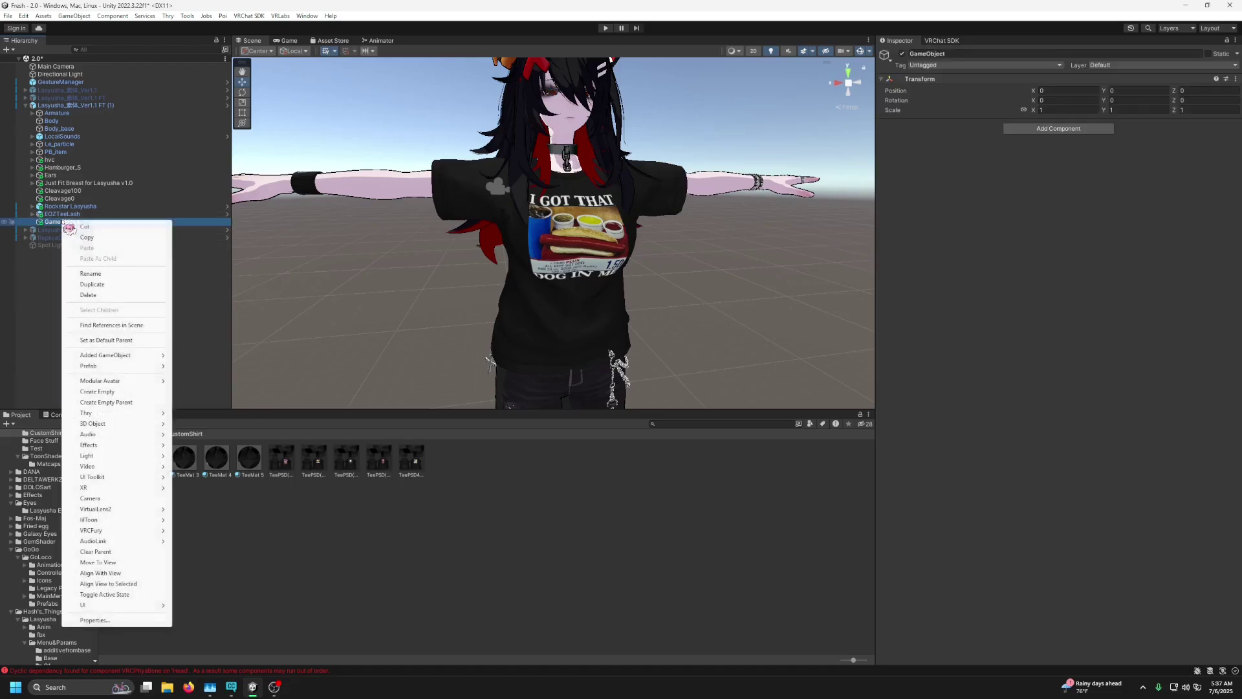
{"action": "left_click", "coordinate": [119, 296]}
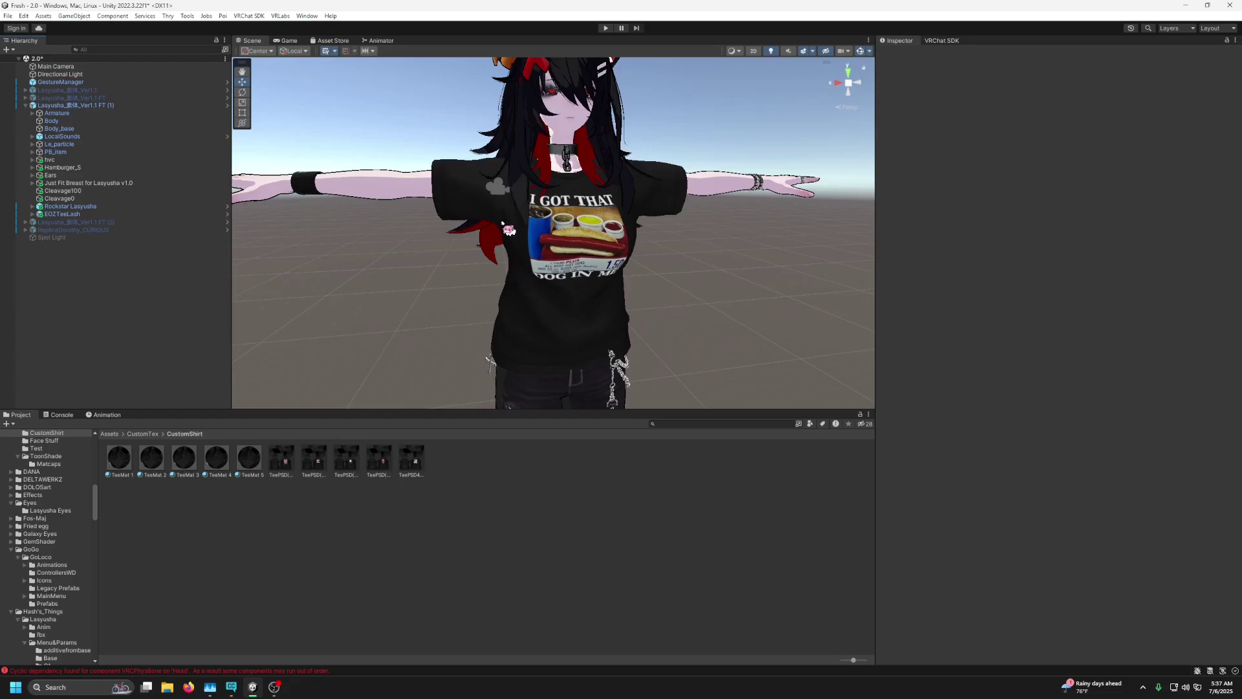
{"action": "left_click", "coordinate": [81, 105]}
{"action": "left_click", "coordinate": [403, 263]}
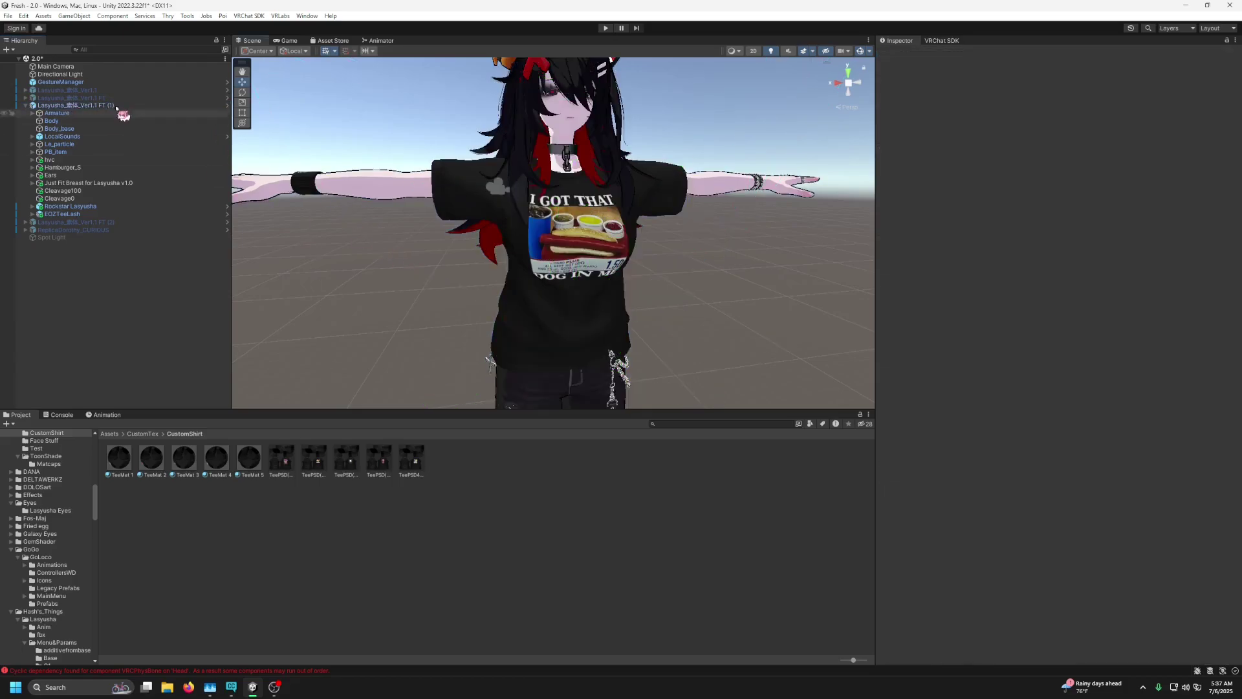
Create a Modular Avatar toggle under the Lasyusha Ver1.1 FT (1) avatar and set its menu item type to Radial Puppet.
{"action": "left_click", "coordinate": [81, 105]}
{"action": "right_click", "coordinate": [79, 107]}
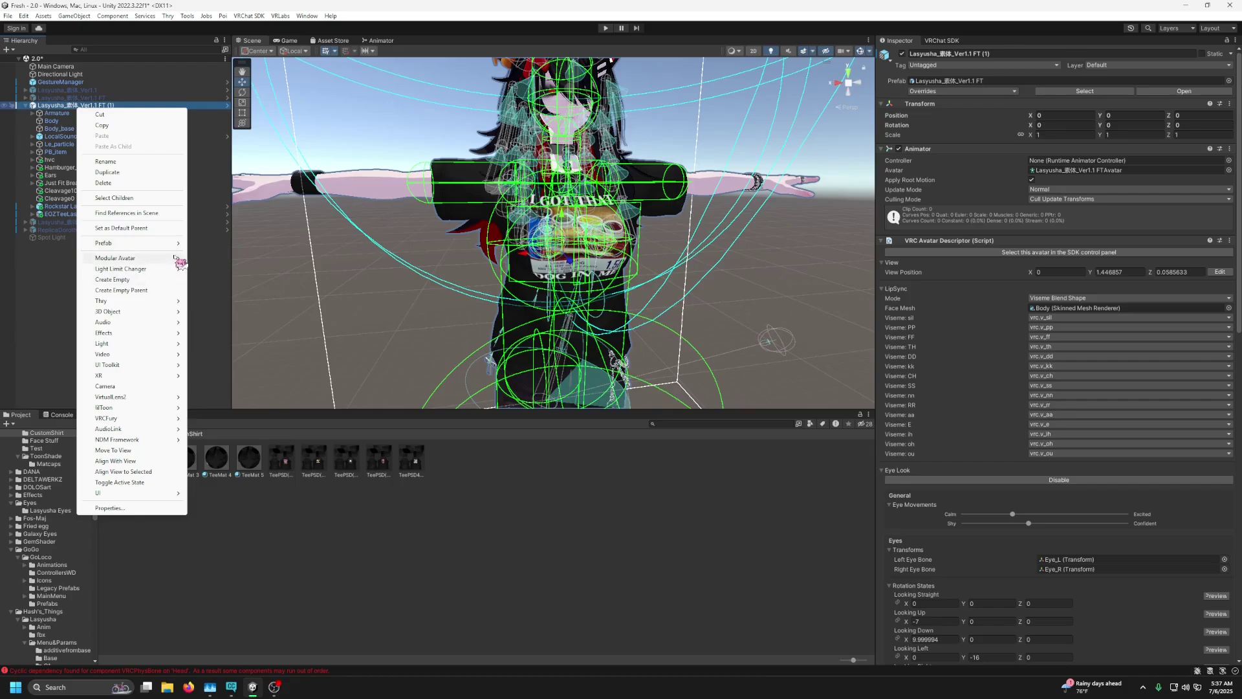
{"action": "mouse_move", "coordinate": [176, 257]}
{"action": "left_click", "coordinate": [238, 267]}
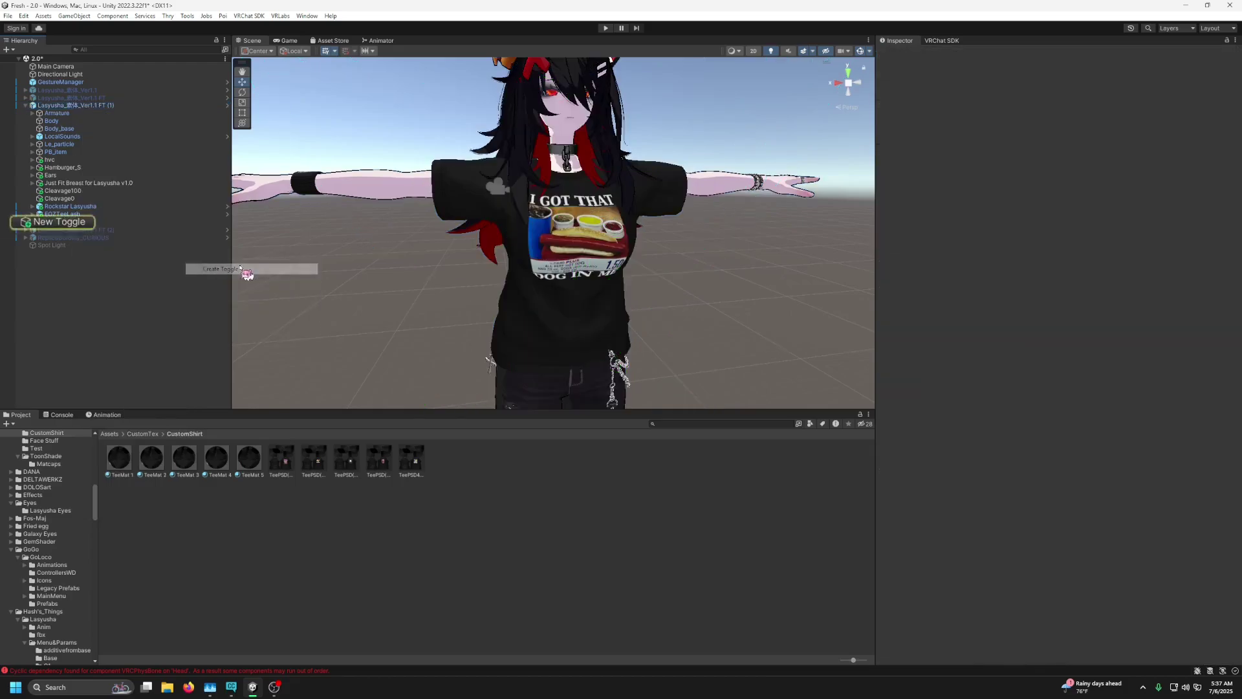
{"action": "left_click", "coordinate": [89, 223]}
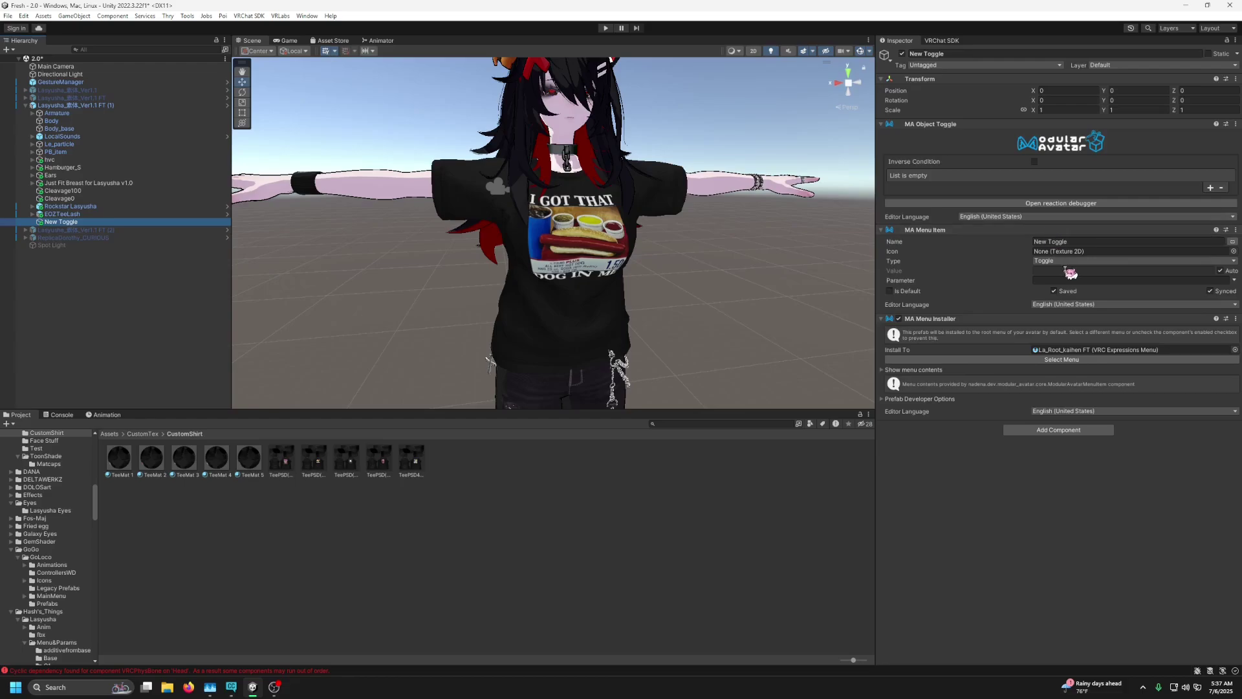
{"action": "left_click", "coordinate": [1058, 262]}
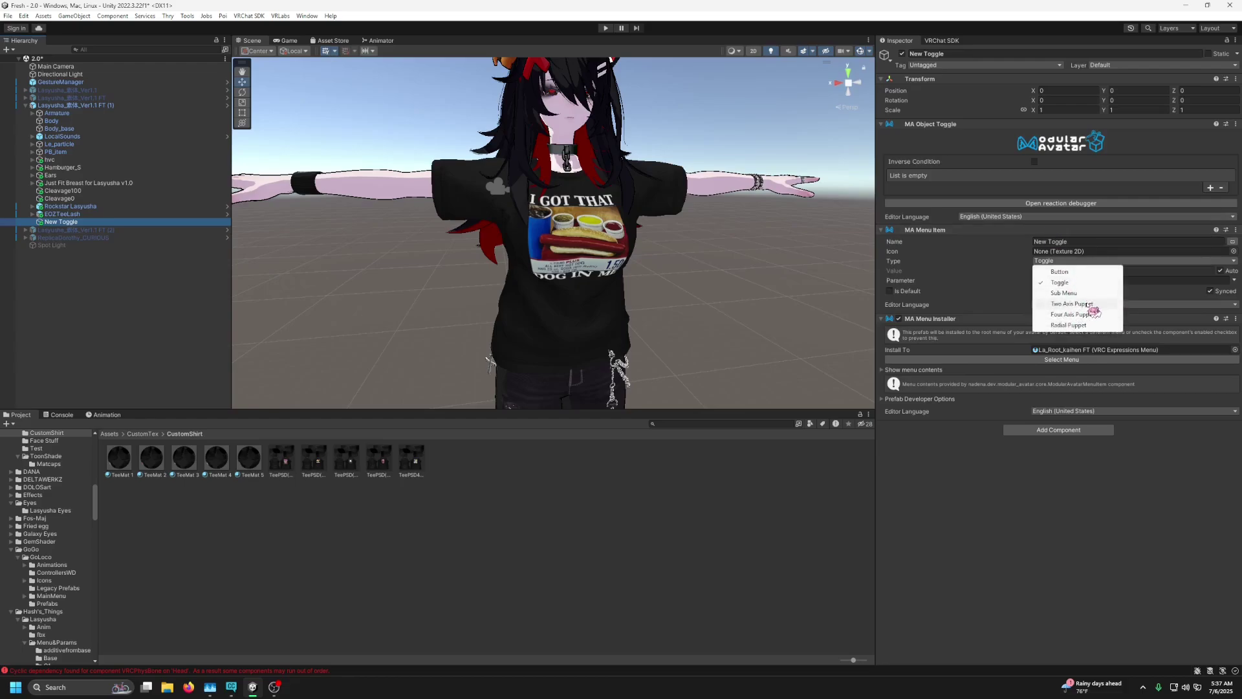
{"action": "left_click", "coordinate": [1090, 325]}
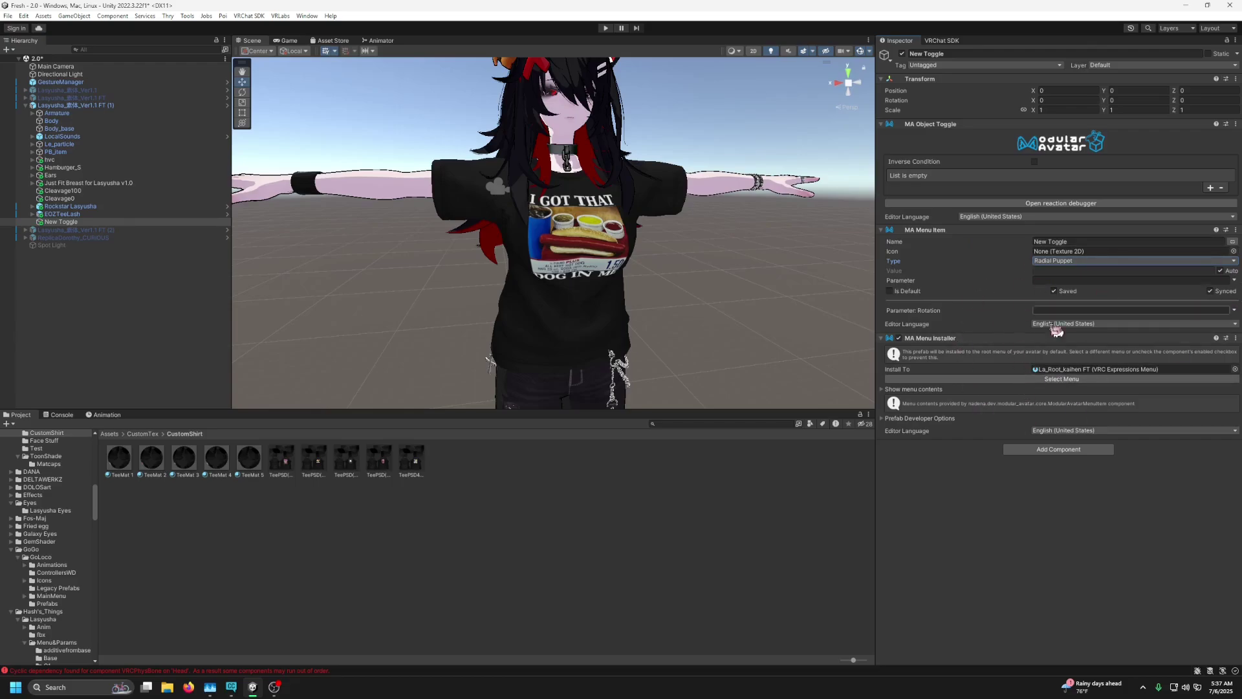
Search the components available for the New Toggle object for "rad".
{"action": "left_click", "coordinate": [1054, 449]}
{"action": "type", "text": "to"}
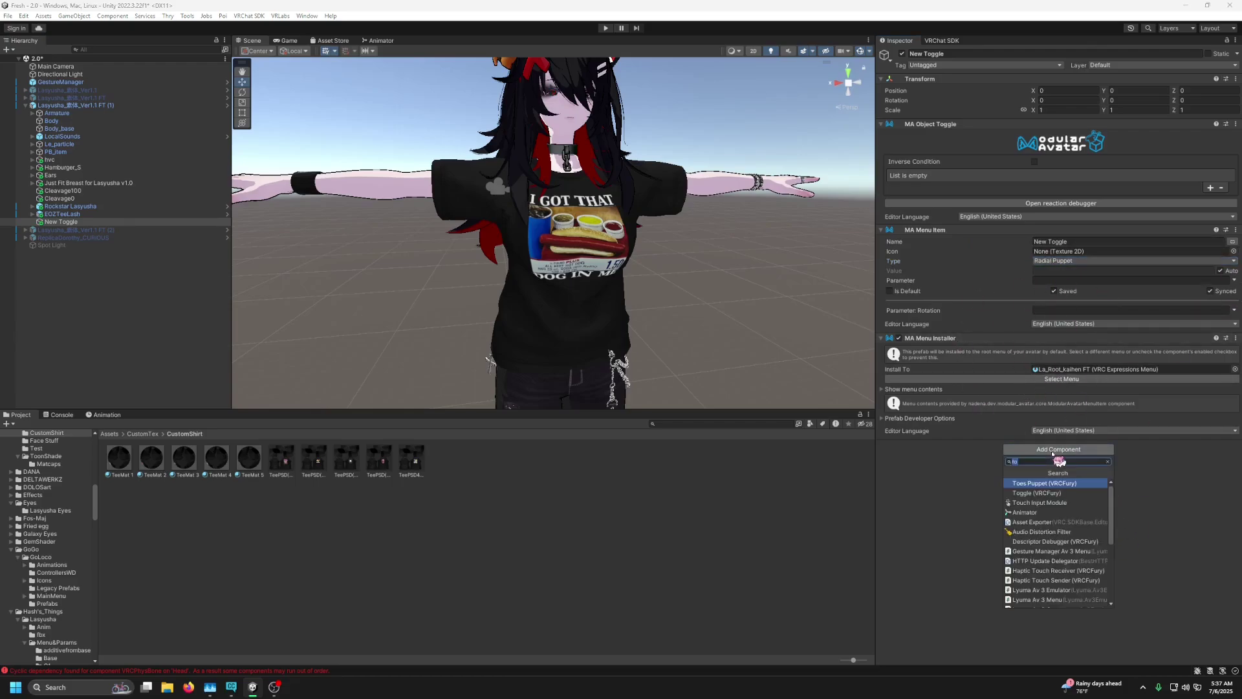
{"action": "type", "text": "rad"}
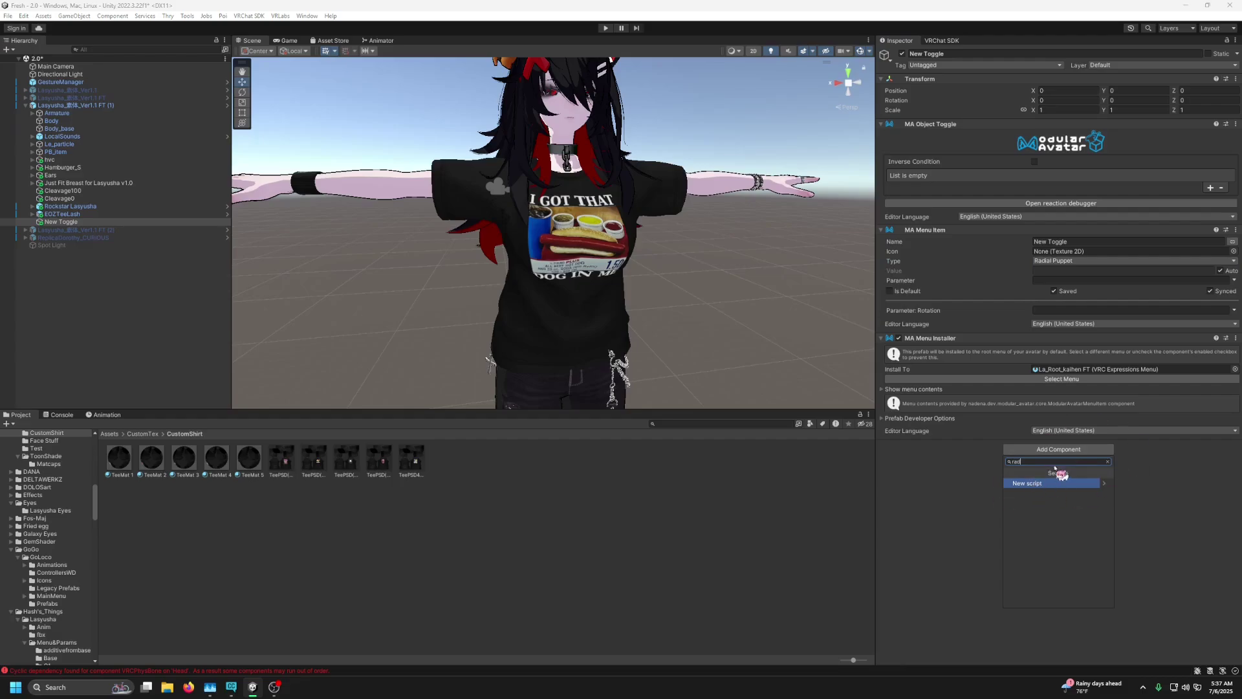
{"action": "left_click", "coordinate": [1178, 524]}
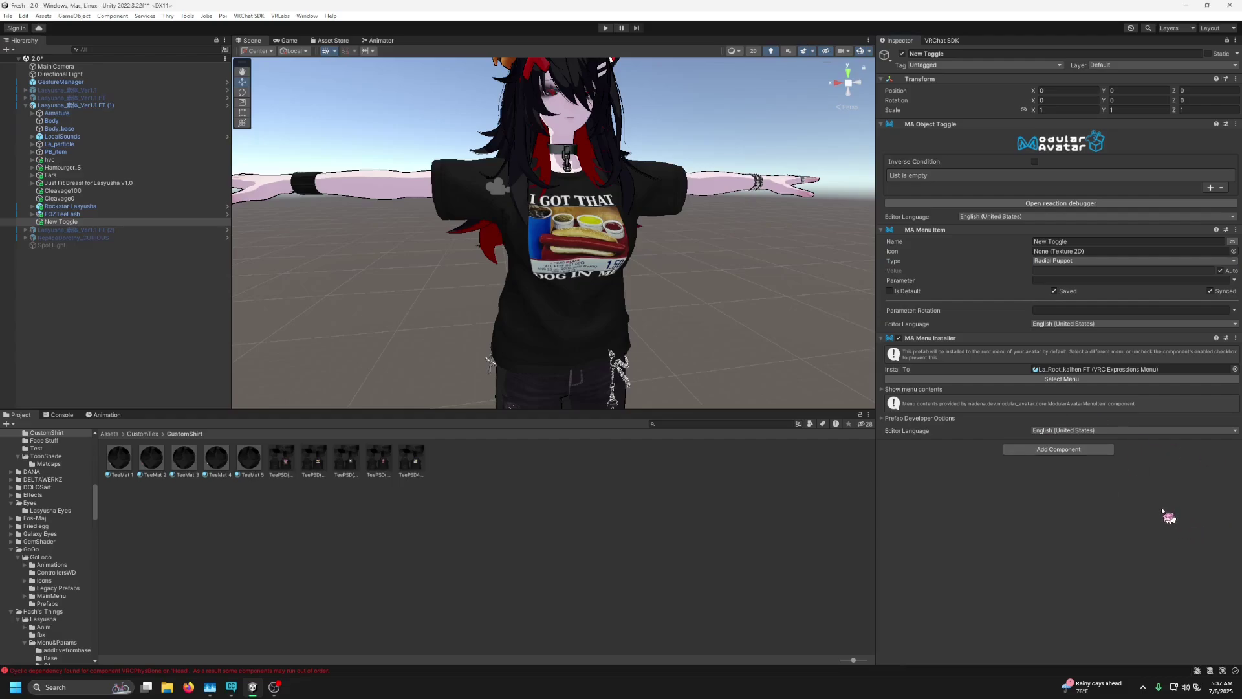
Add an empty entry to the New Toggle's MA Object Toggle list with its state set to OFF.
{"action": "left_click", "coordinate": [1211, 188]}
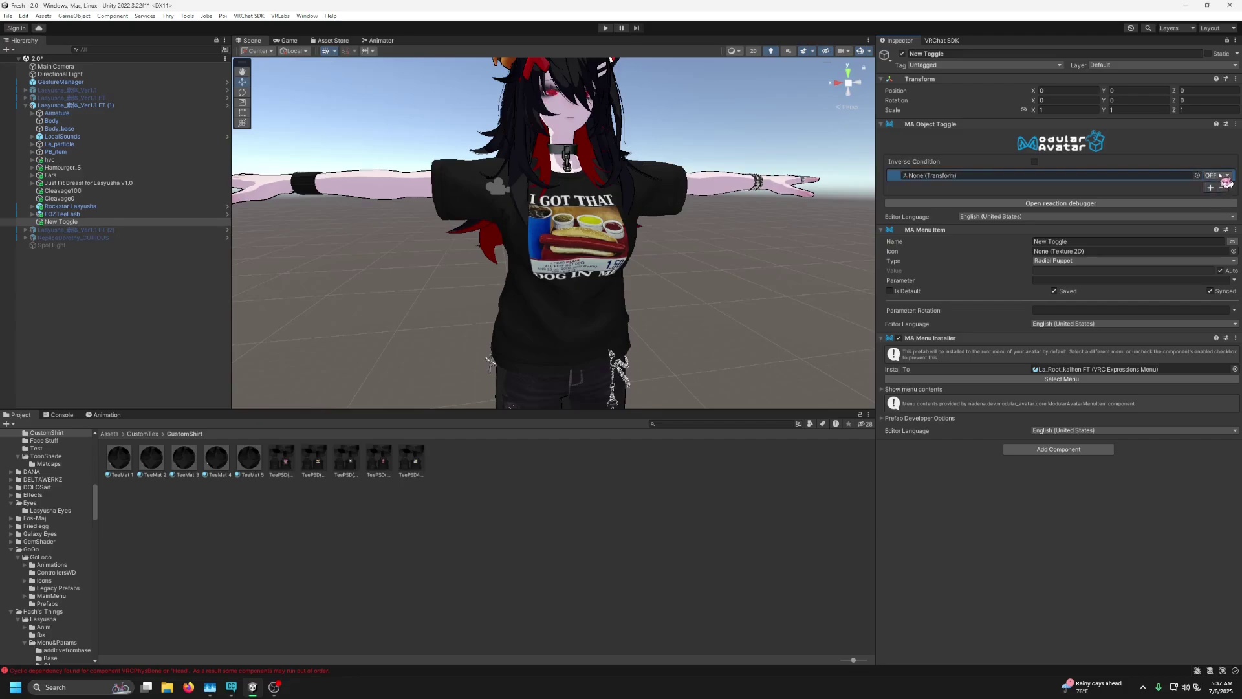
{"action": "left_click", "coordinate": [1218, 176]}
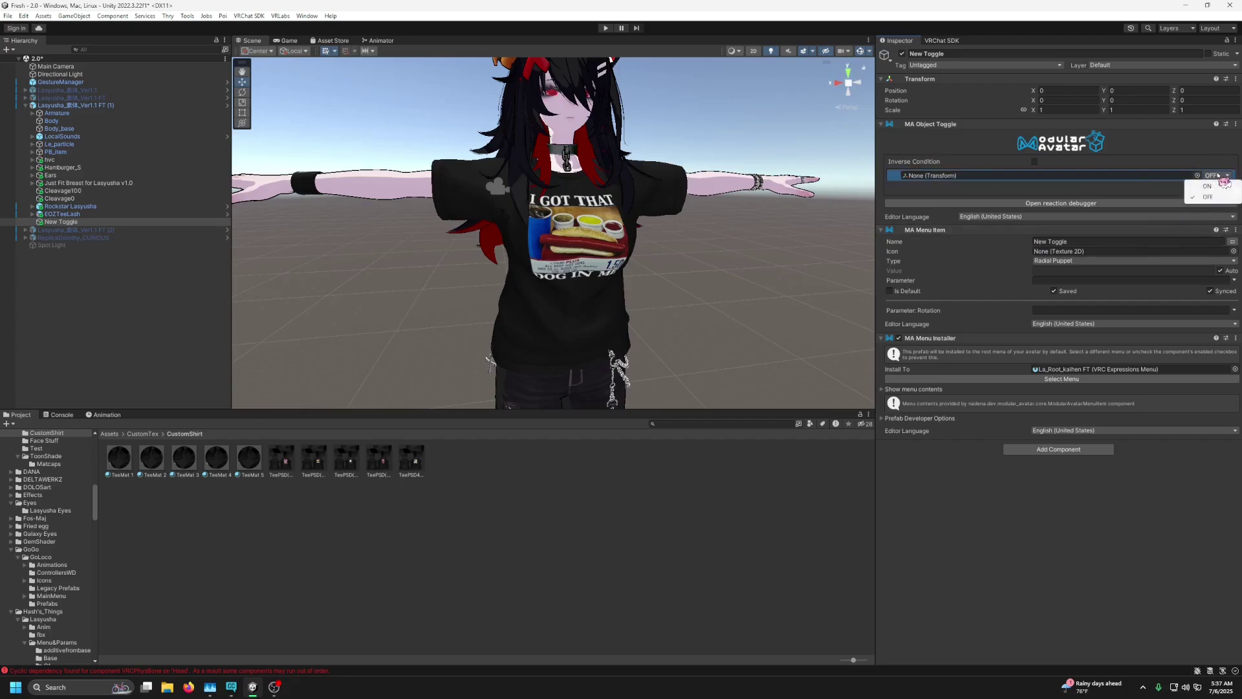
{"action": "left_click", "coordinate": [1217, 197]}
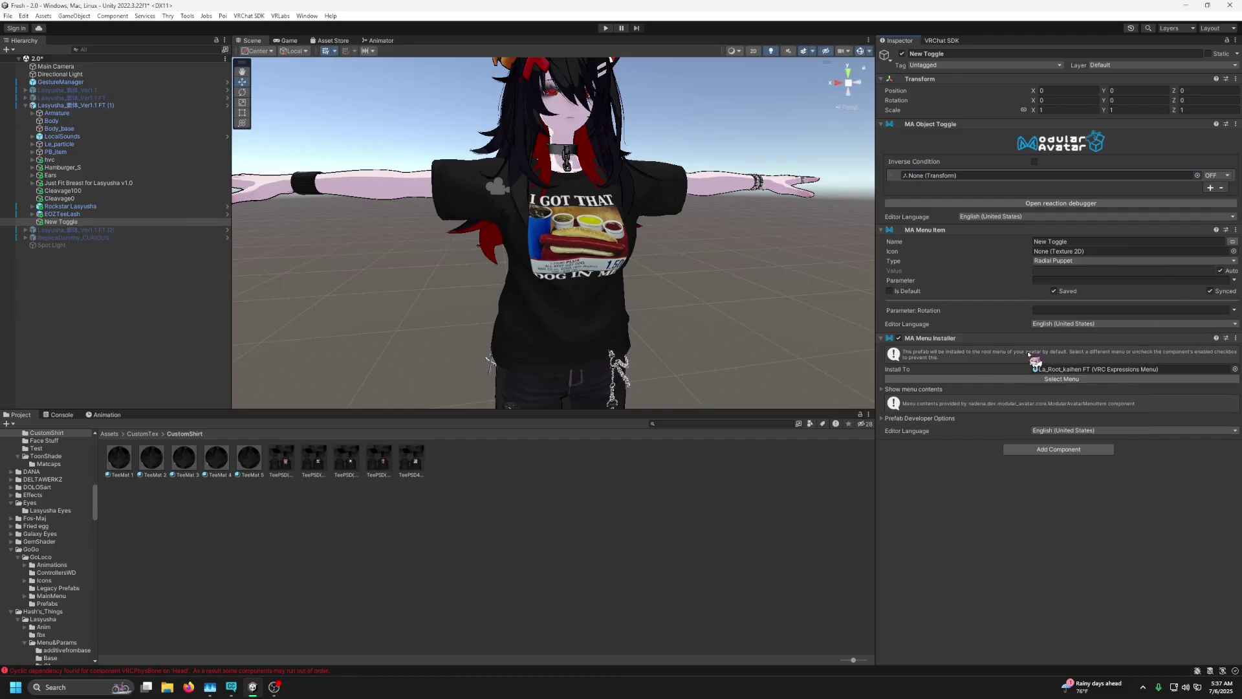
Set the radial puppet's Parameter Rotation to FT/v2/LipPucker from the avatar's parameters.
{"action": "left_click", "coordinate": [1233, 310]}
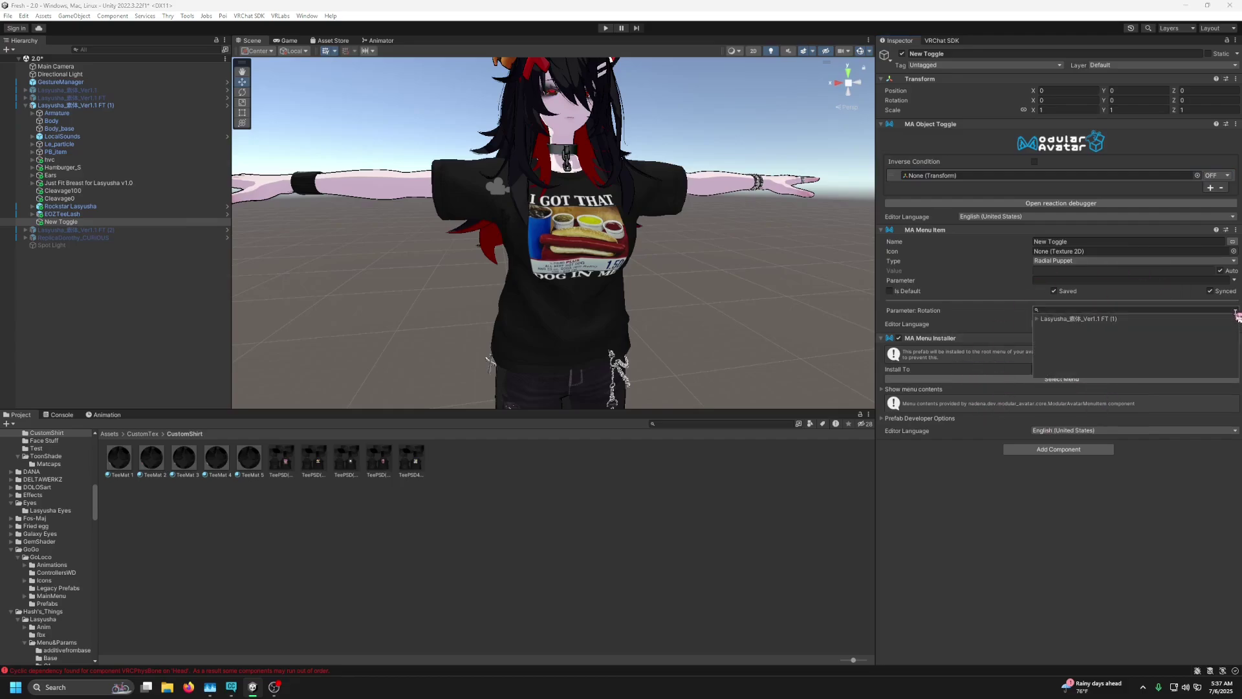
{"action": "left_click", "coordinate": [1039, 319]}
{"action": "scroll", "coordinate": [1074, 362], "scroll_direction": "down", "scroll_amount": 6}
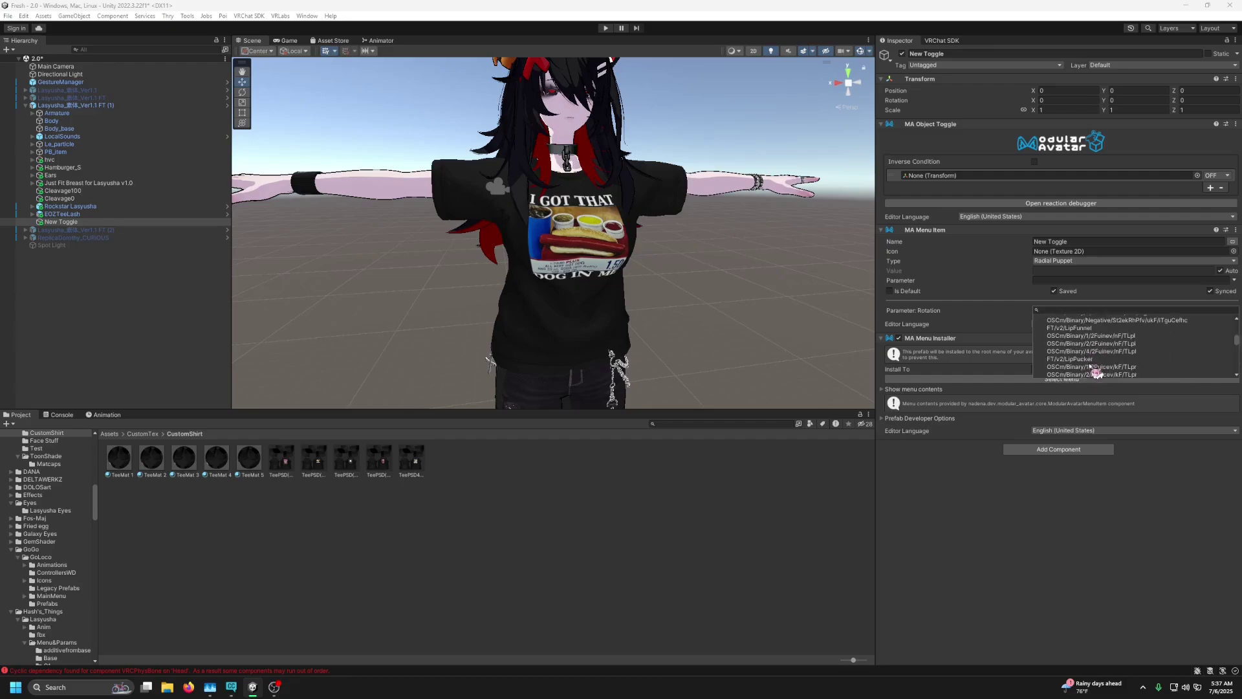
{"action": "left_click", "coordinate": [1085, 361]}
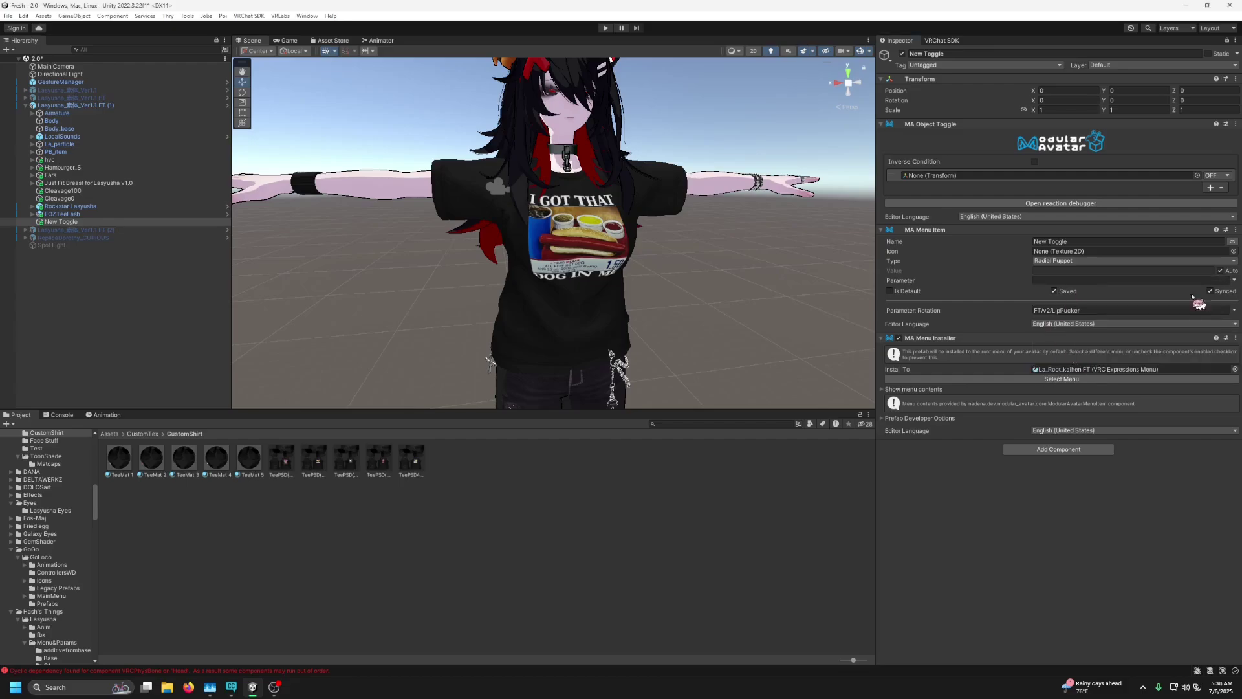
Delete the New Toggle object from the avatar.
{"action": "left_click", "coordinate": [1234, 310]}
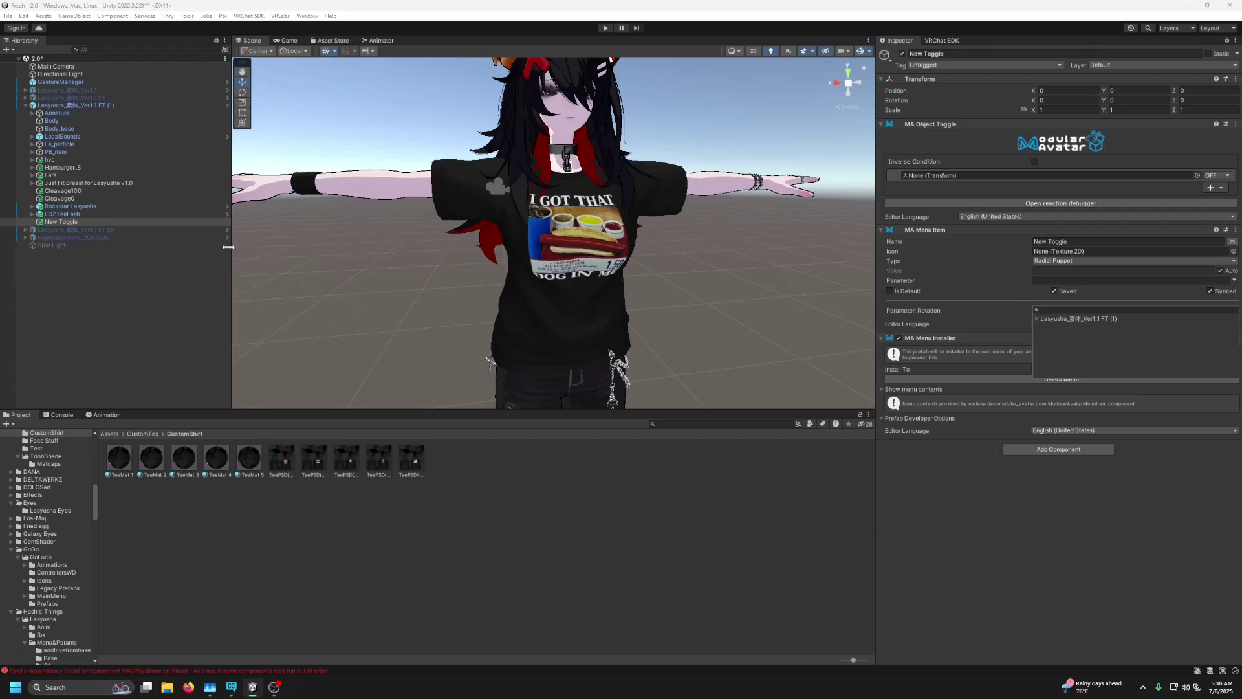
{"action": "right_click", "coordinate": [52, 222]}
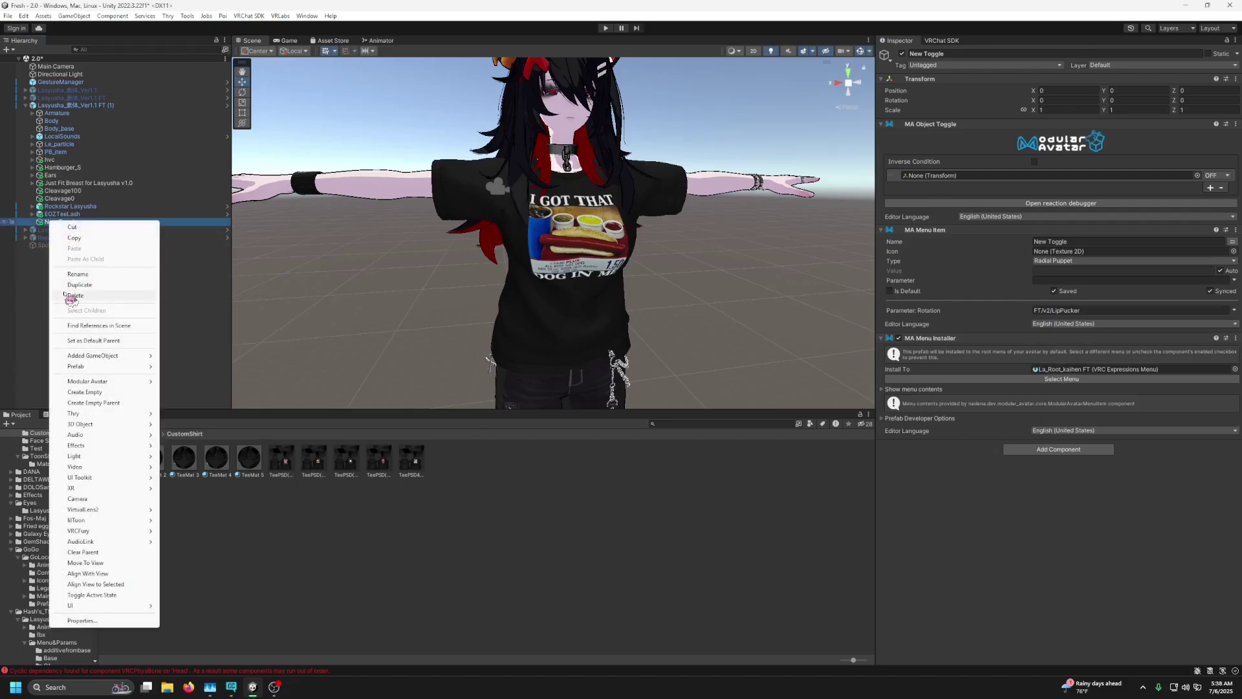
{"action": "left_click", "coordinate": [72, 295]}
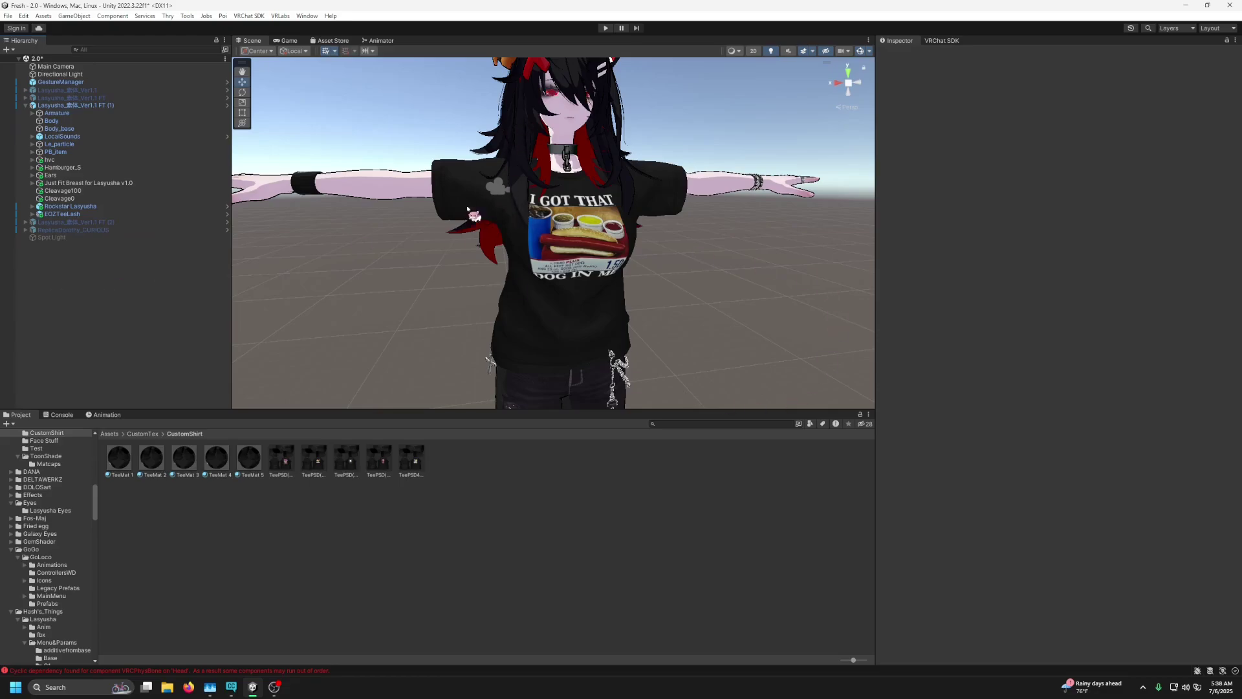
Create an empty child object under the Lasyusha Ver1.1 FT (1) avatar and name it Shirt.
{"action": "right_click", "coordinate": [72, 106]}
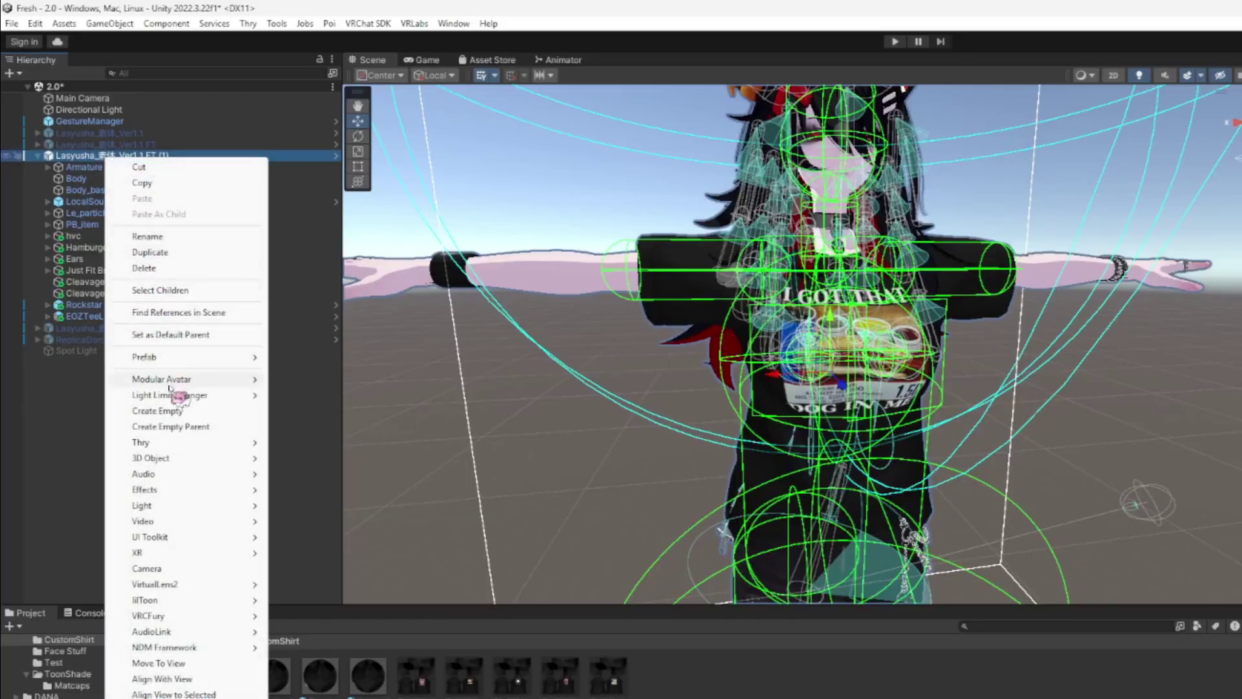
{"action": "left_click", "coordinate": [159, 411]}
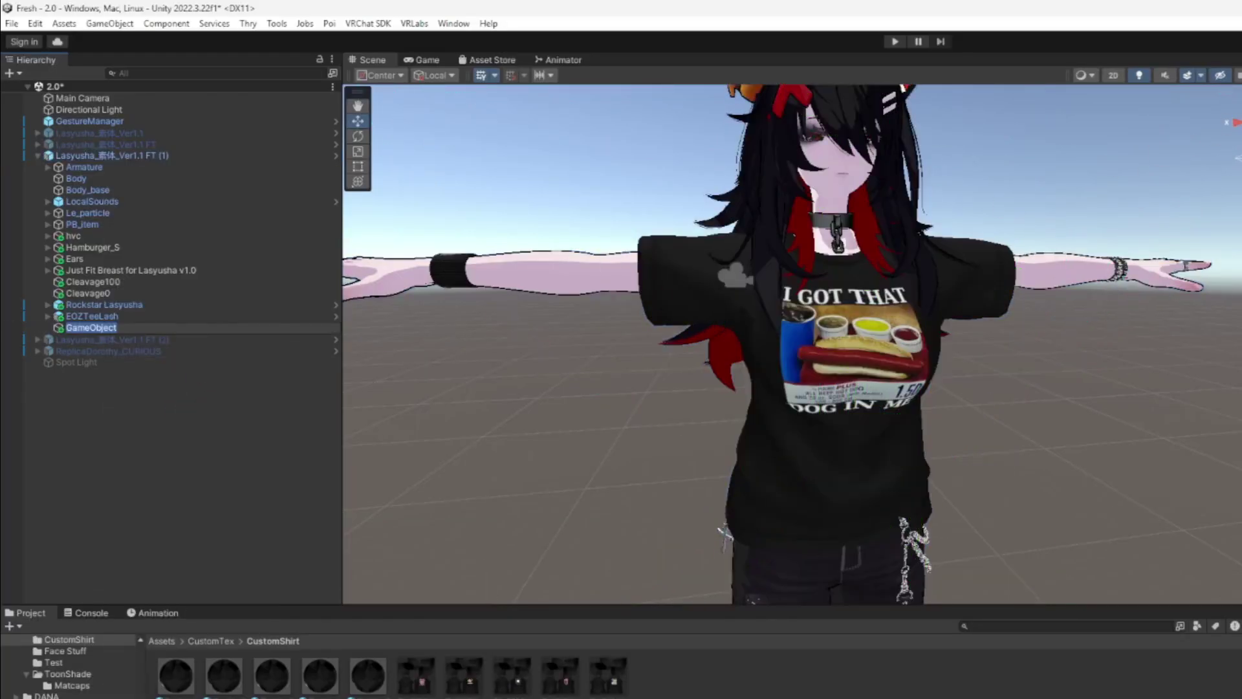
{"action": "type", "text": "Shir"}
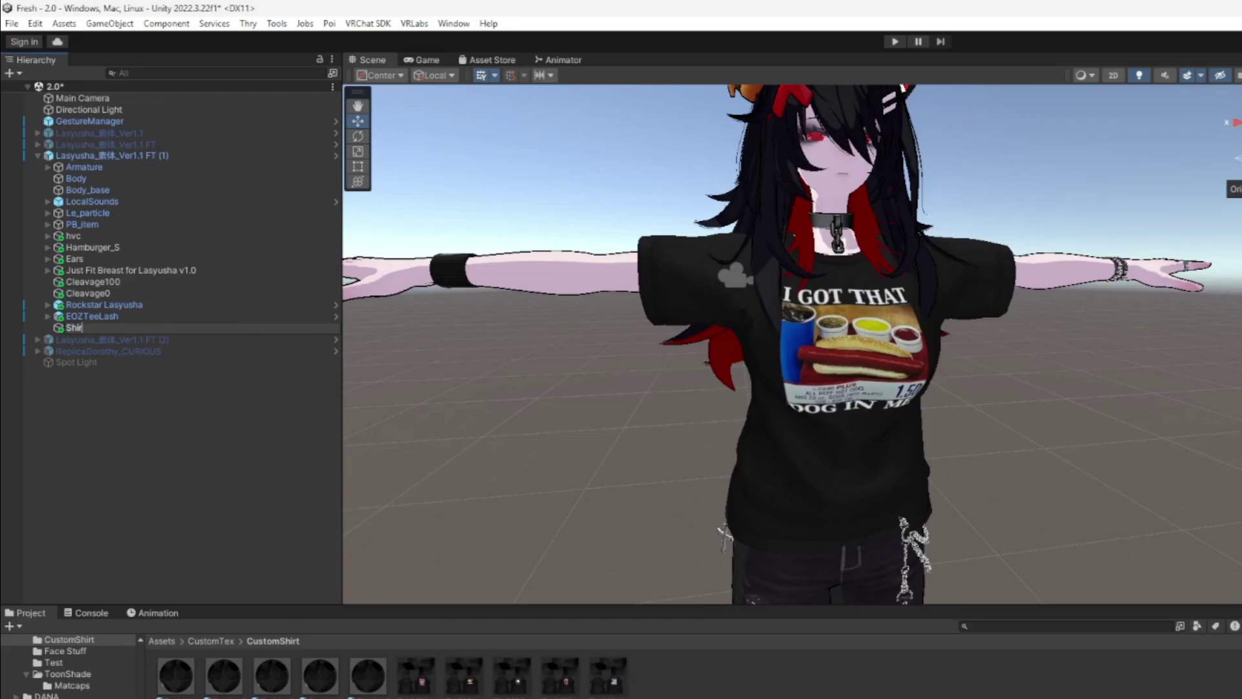
{"action": "type", "text": "t"}
{"action": "key", "text": "Return"}
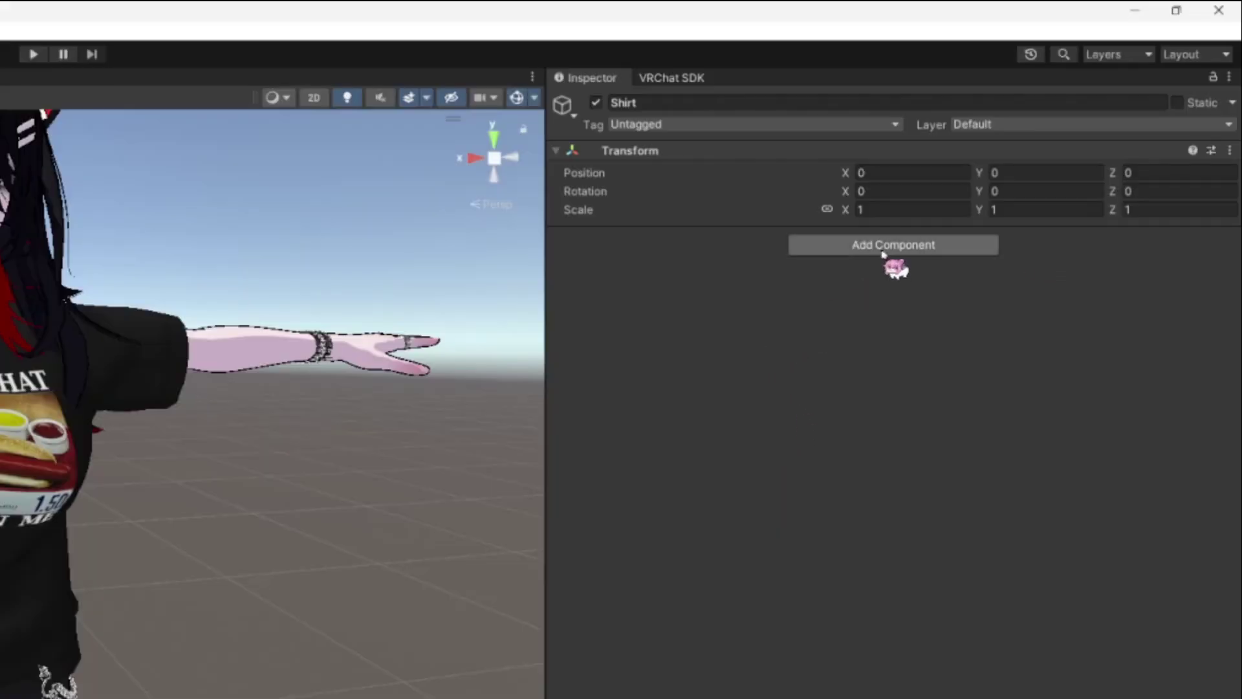
Add a VRCFury Toggle component to the Shirt object and turn on its Use a Slider (Radial) option.
{"action": "left_click", "coordinate": [1054, 129]}
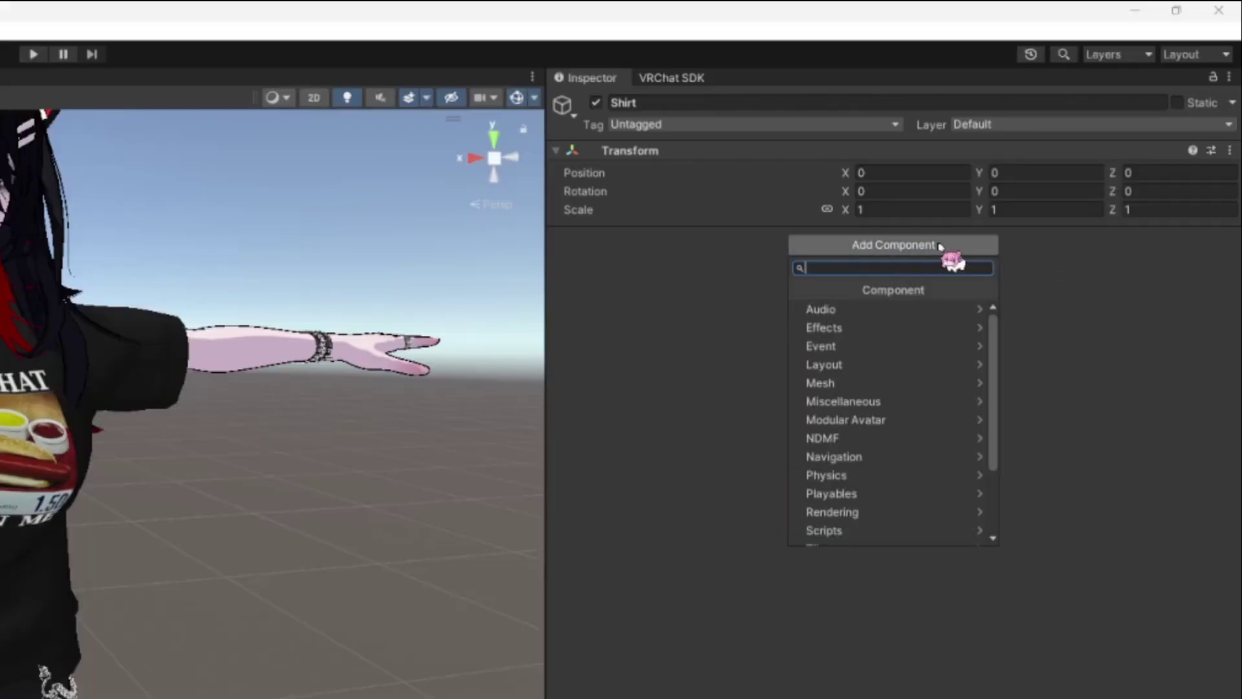
{"action": "type", "text": "to"}
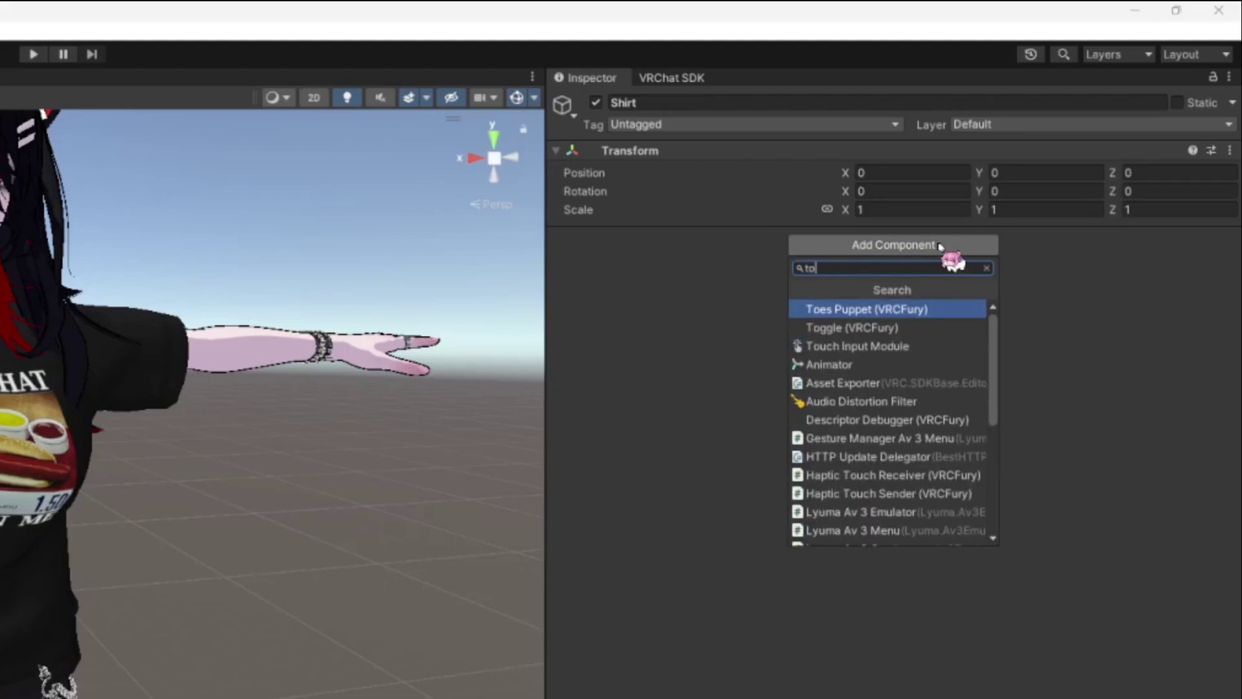
{"action": "type", "text": "gg"}
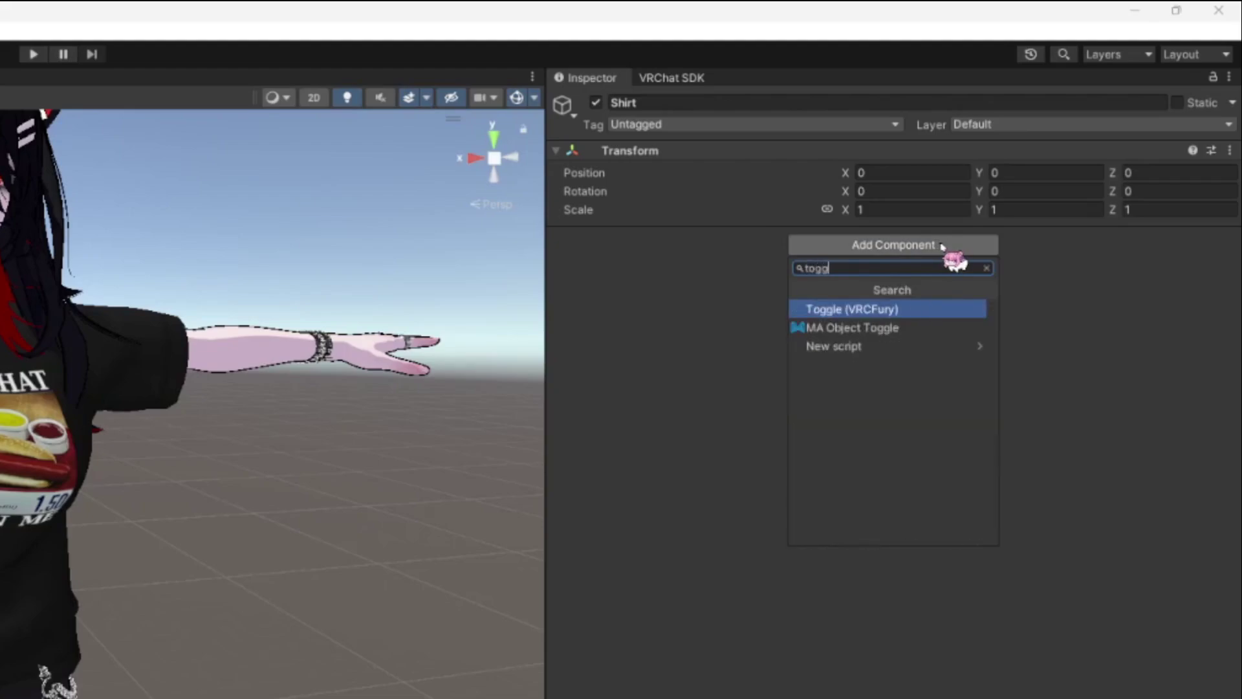
{"action": "left_click", "coordinate": [862, 315]}
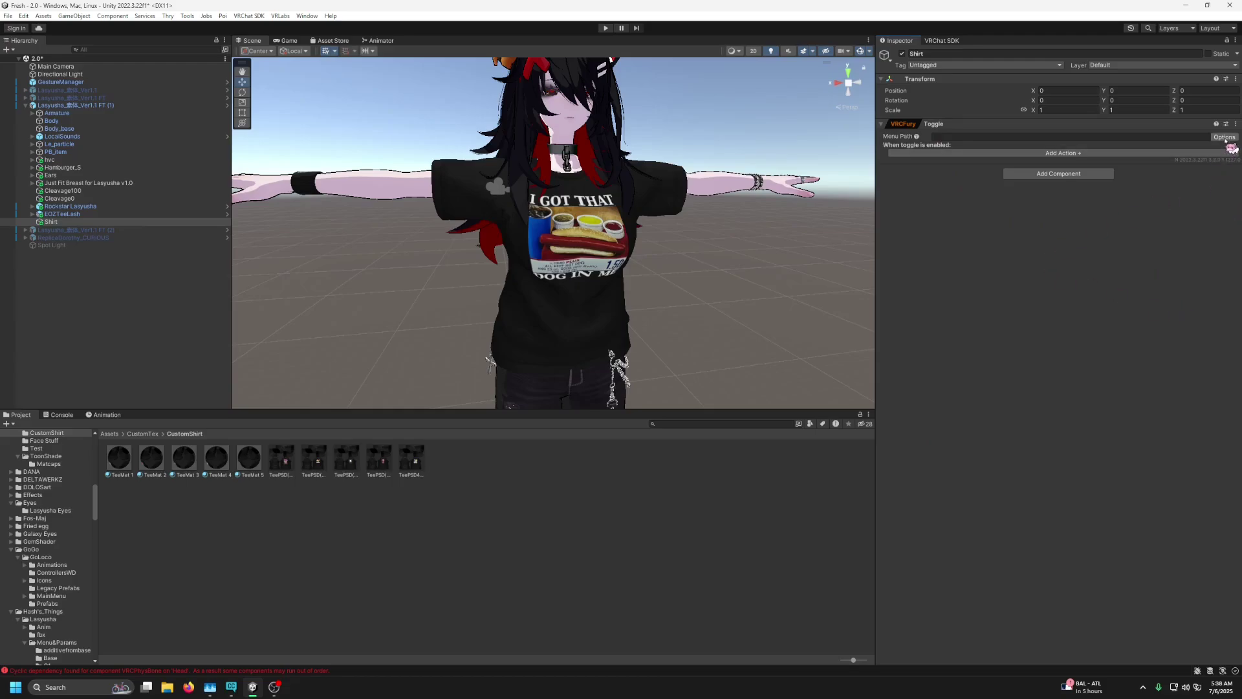
{"action": "left_click", "coordinate": [1223, 138]}
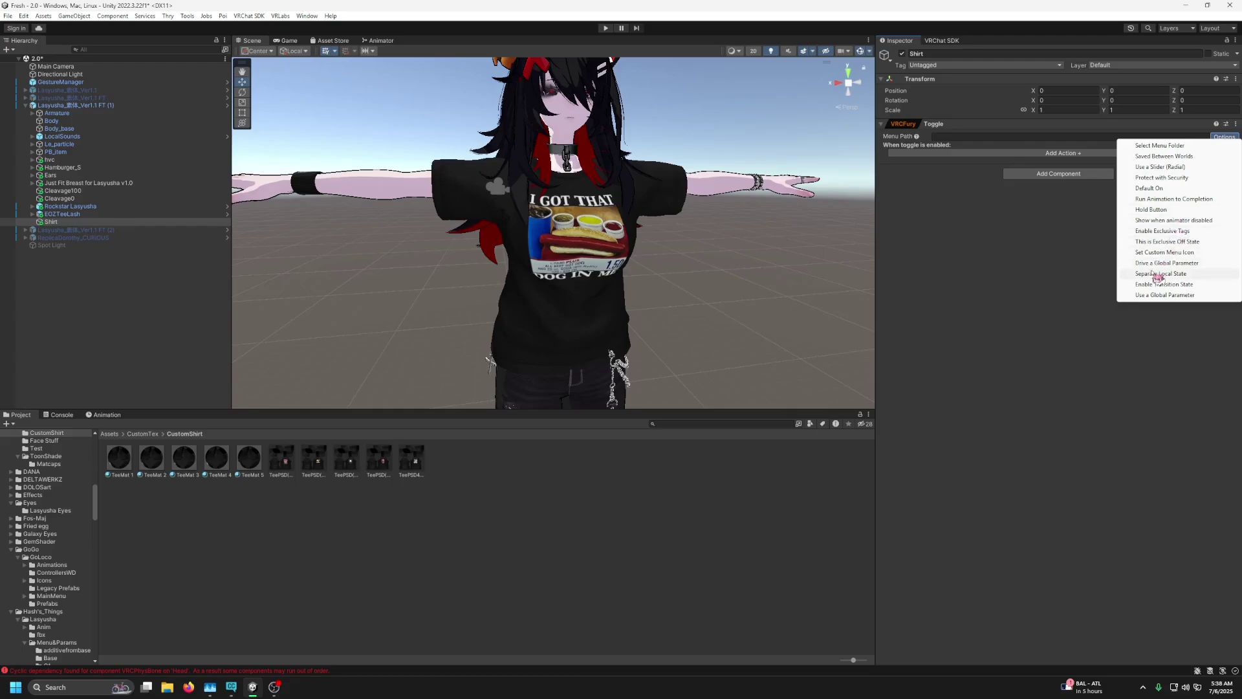
{"action": "left_click", "coordinate": [1184, 168]}
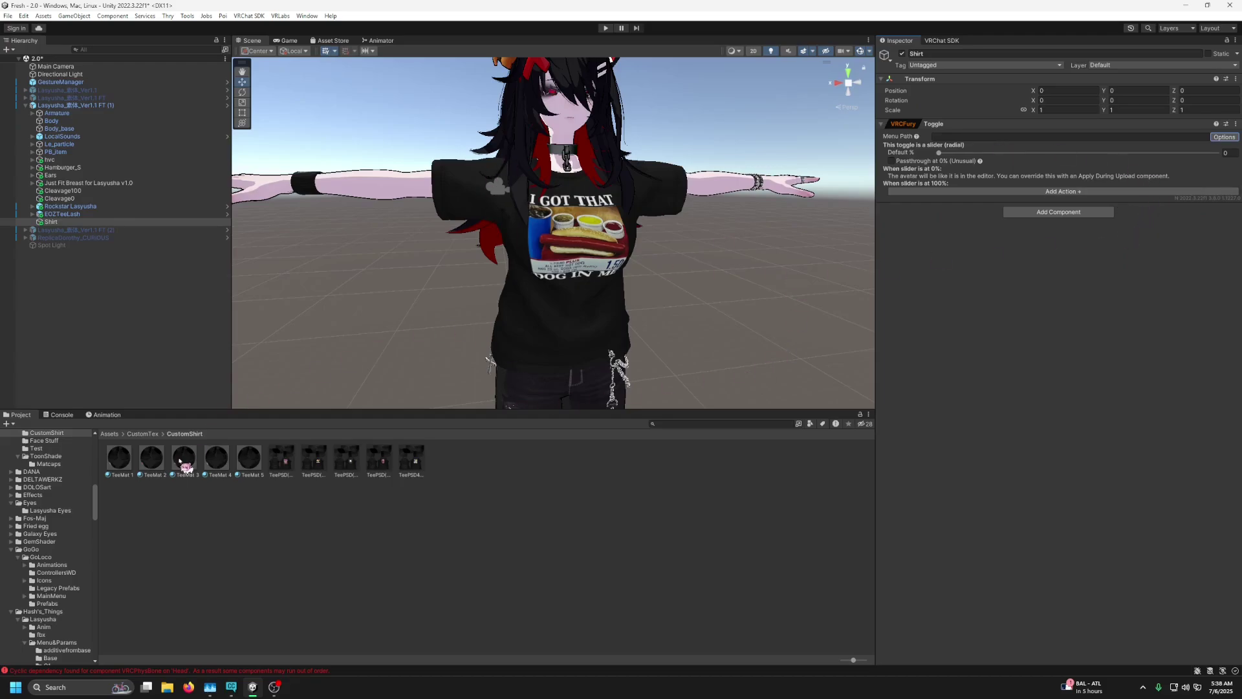
Preview TeeMat 2, TeeMat 3 and TeeMat 4 on the avatar's shirt, and put TeeMat 1 back on it.
{"action": "left_click_drag", "start_coordinate": [154, 461], "coordinate": [518, 327]}
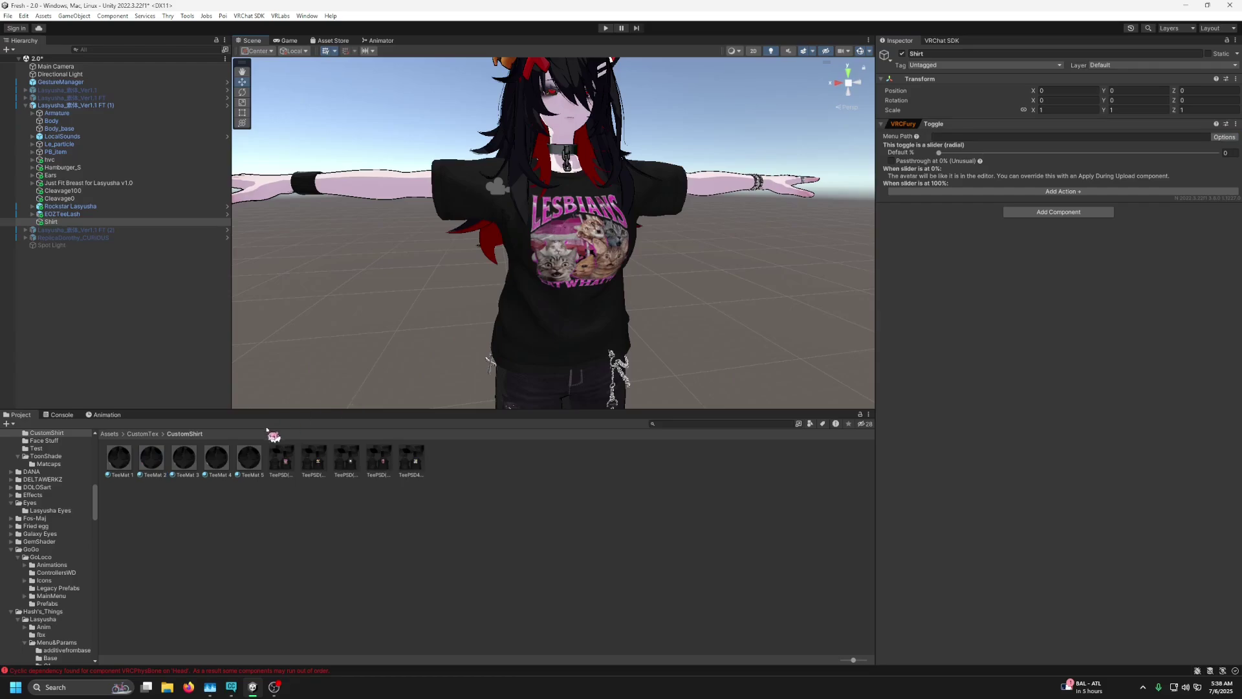
{"action": "left_click_drag", "start_coordinate": [194, 463], "coordinate": [501, 336]}
{"action": "left_click_drag", "start_coordinate": [215, 477], "coordinate": [503, 317]}
{"action": "left_click", "coordinate": [123, 460]}
{"action": "left_click_drag", "start_coordinate": [126, 451], "coordinate": [511, 323]}
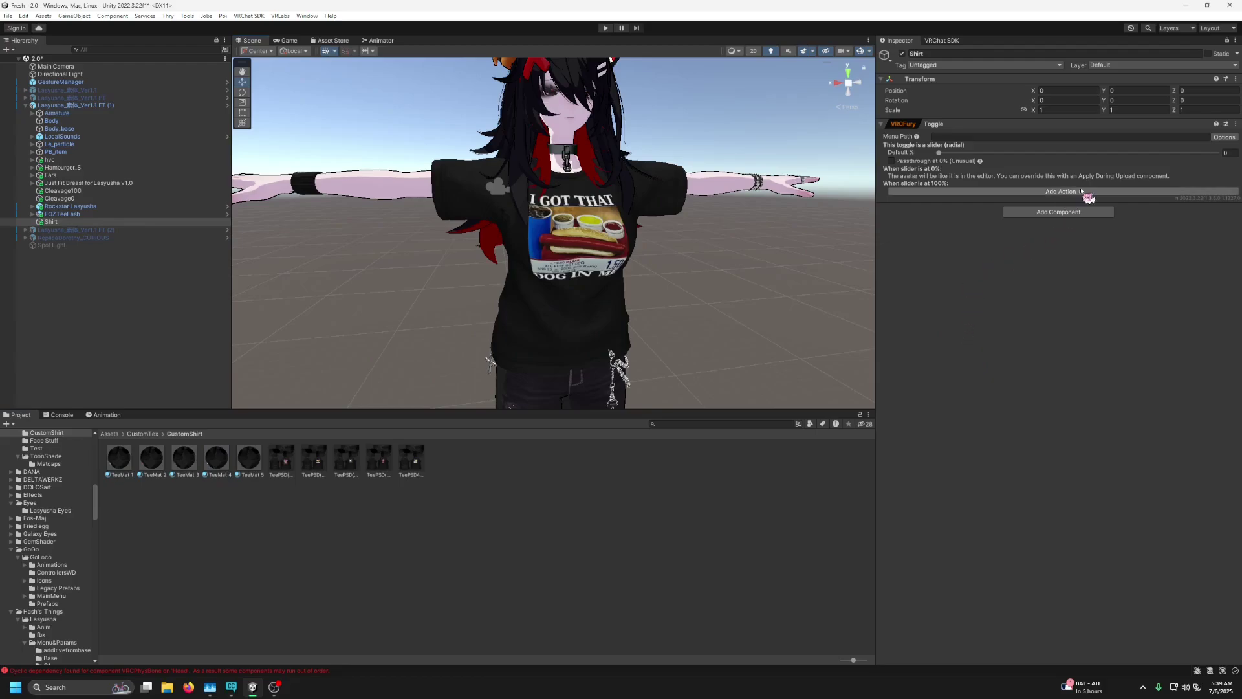
Add a Flipbook Builder action to the toggle's 100% state and give its Page #1 a Material Swap.
{"action": "left_click", "coordinate": [1075, 191]}
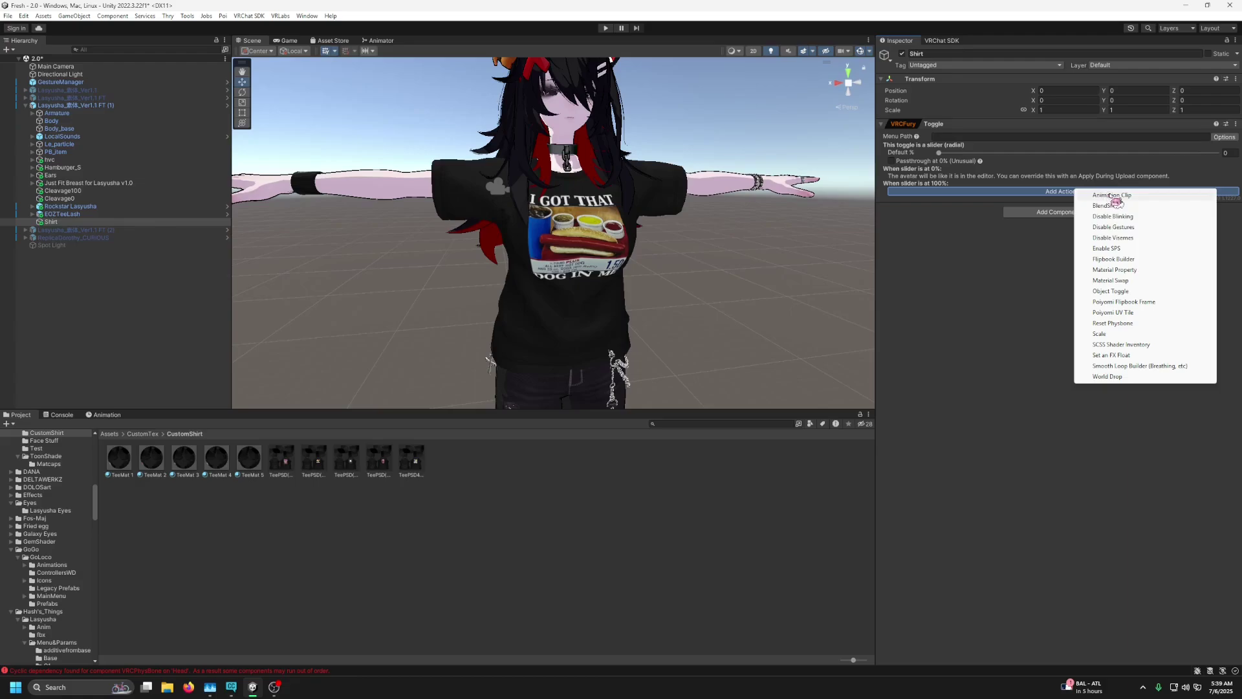
{"action": "left_click", "coordinate": [1135, 258]}
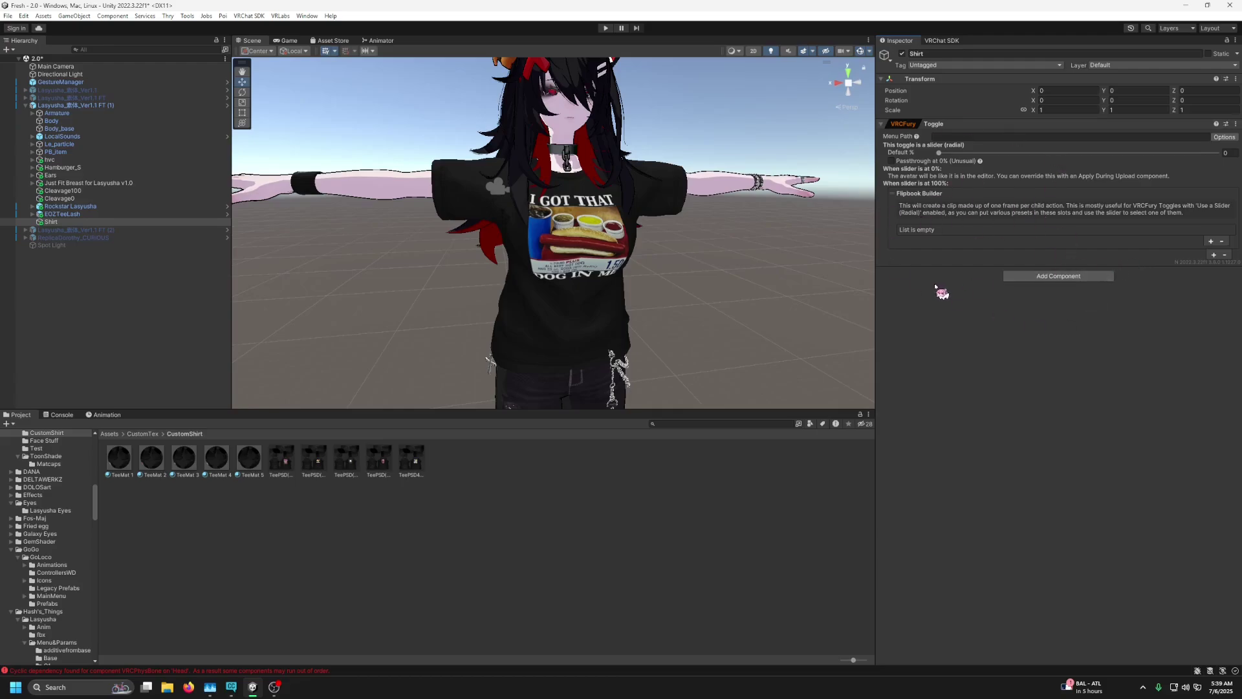
{"action": "left_click", "coordinate": [1211, 241]}
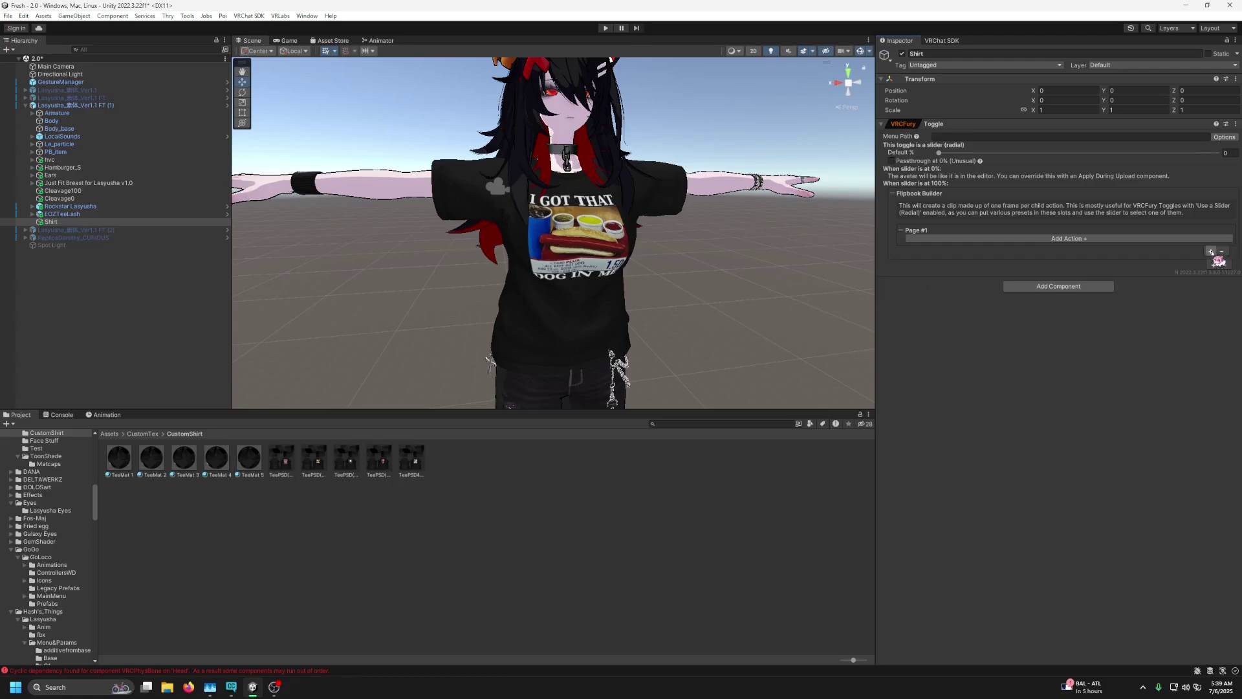
{"action": "left_click", "coordinate": [1064, 239]}
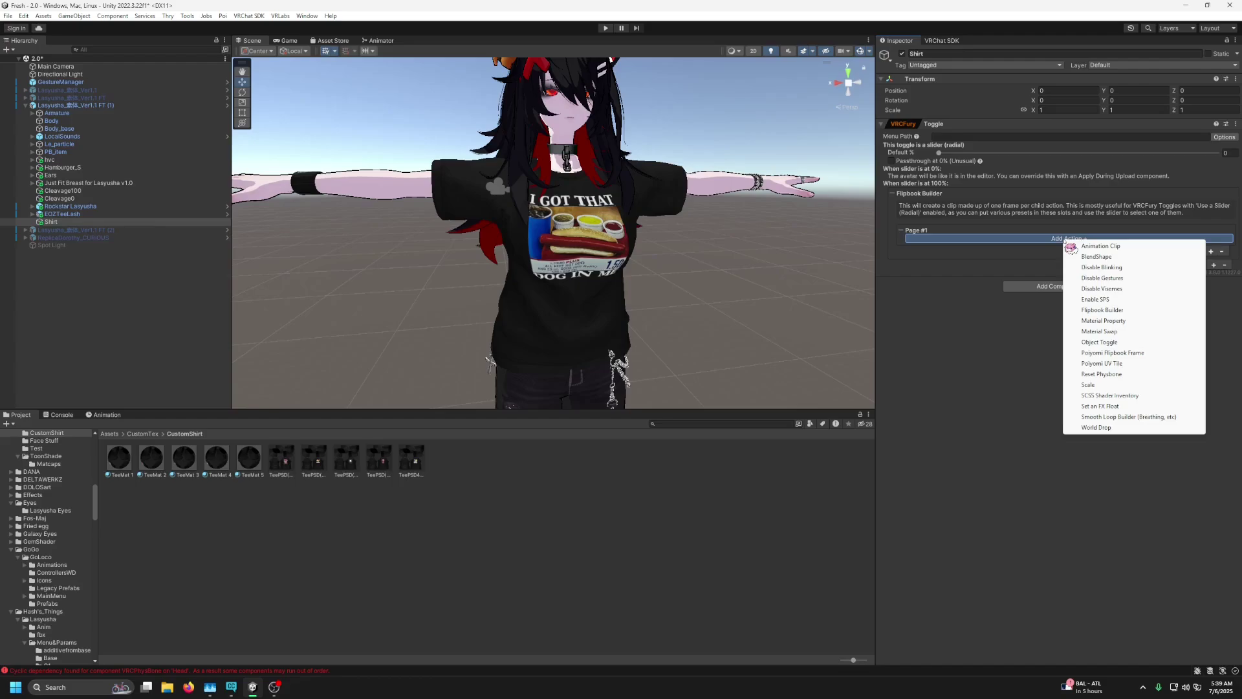
{"action": "left_click", "coordinate": [1106, 332]}
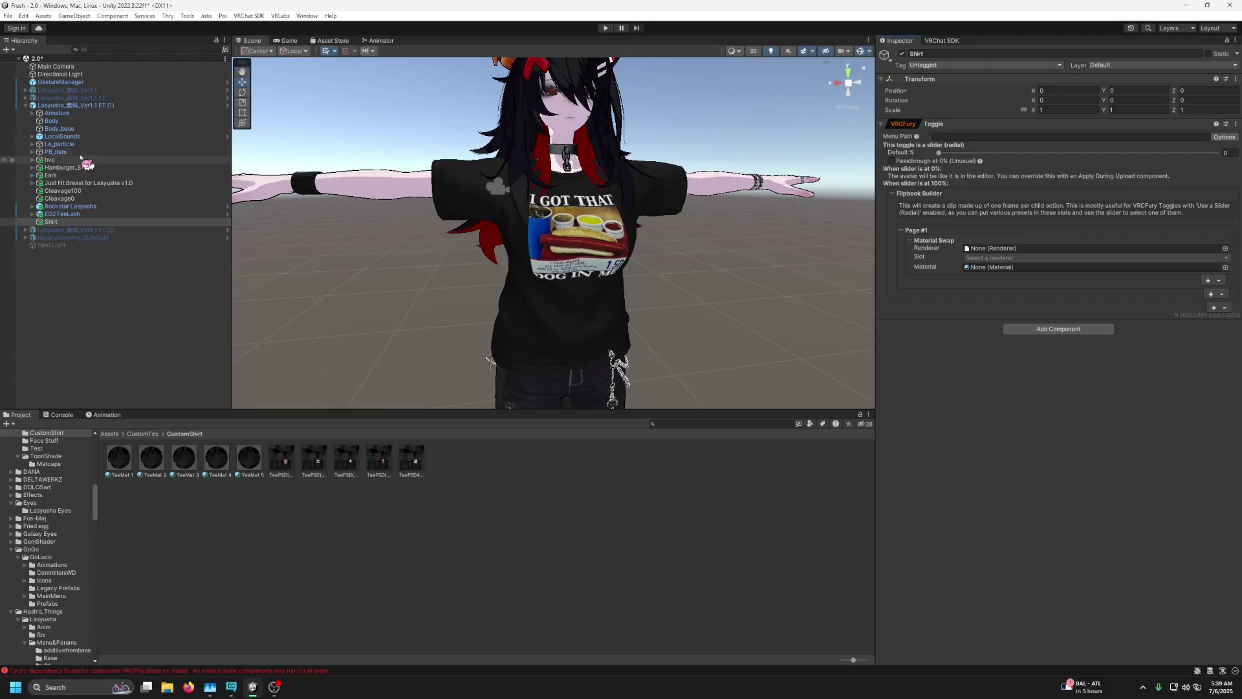
Set Page #1's Material Swap renderer to the BeckenzixShelterTee mesh and its material to TeeMat 1.
{"action": "left_click", "coordinate": [504, 226]}
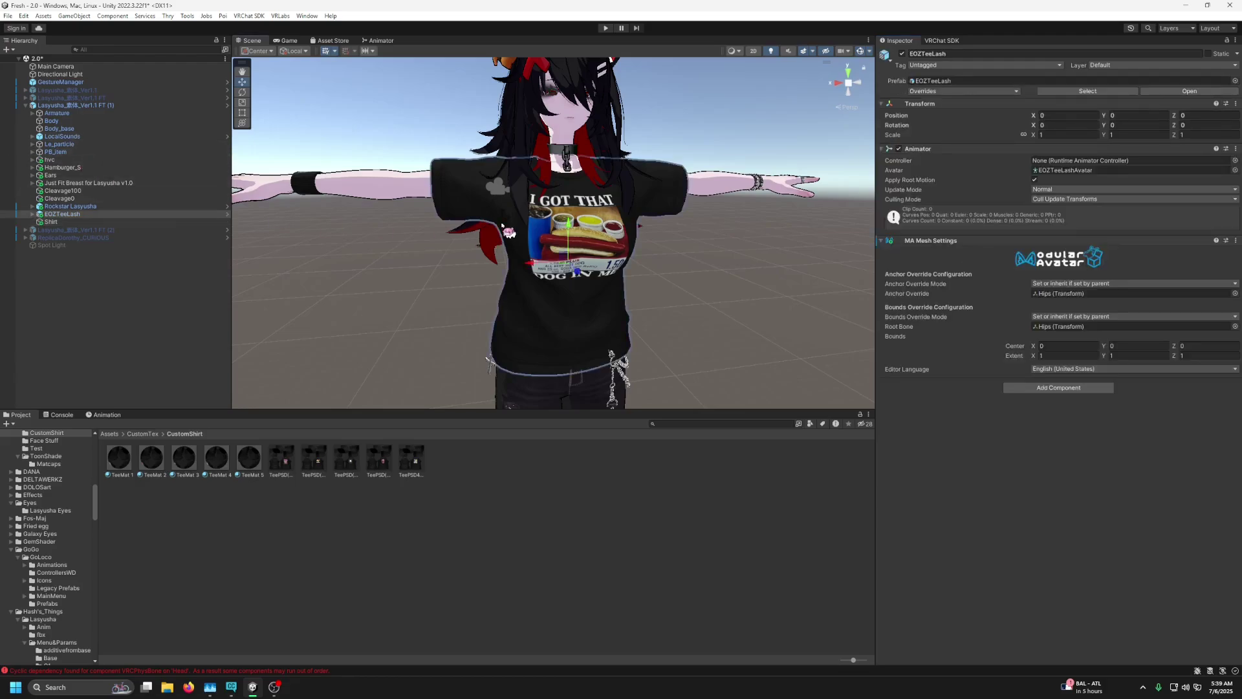
{"action": "left_click", "coordinate": [504, 227]}
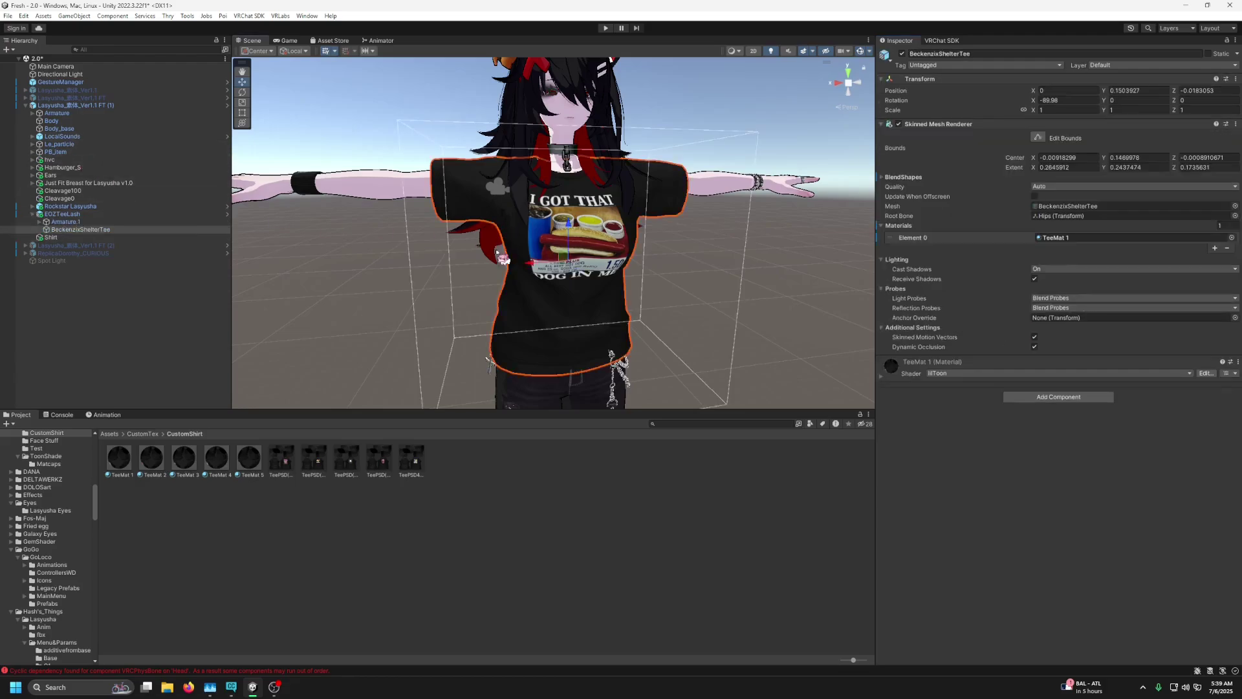
{"action": "left_click", "coordinate": [70, 215]}
{"action": "left_click", "coordinate": [78, 229]}
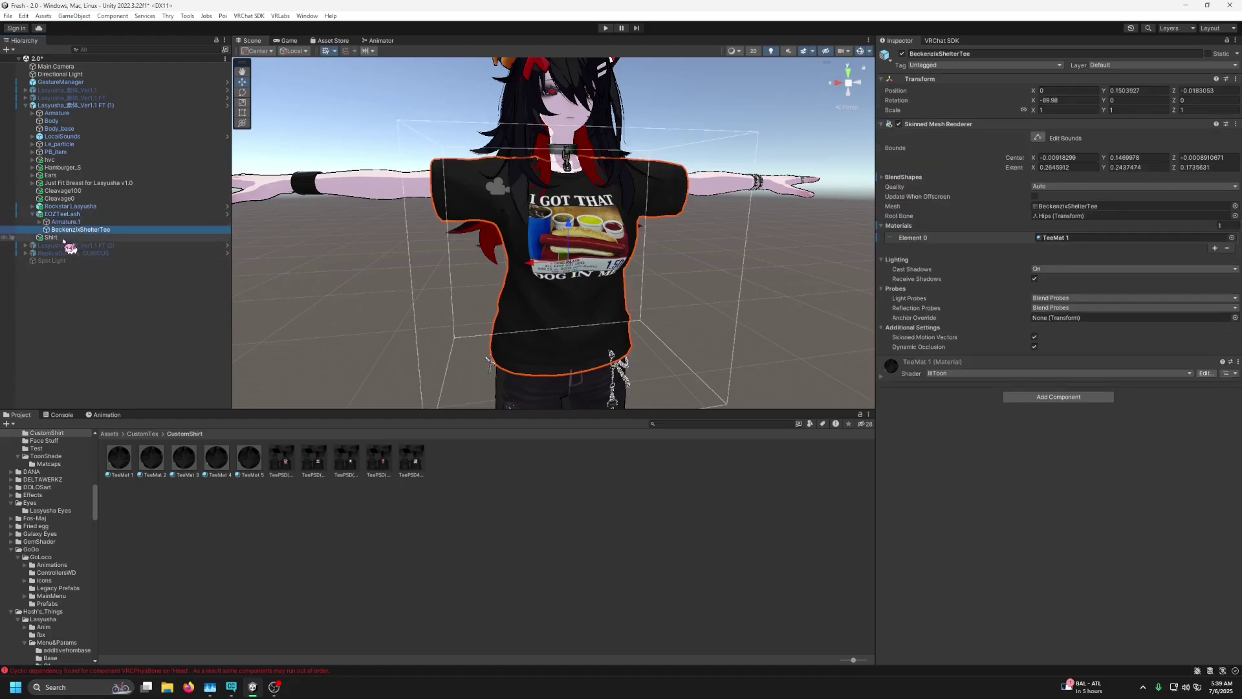
{"action": "left_click", "coordinate": [92, 237]}
{"action": "left_click_drag", "start_coordinate": [94, 230], "coordinate": [1041, 253]}
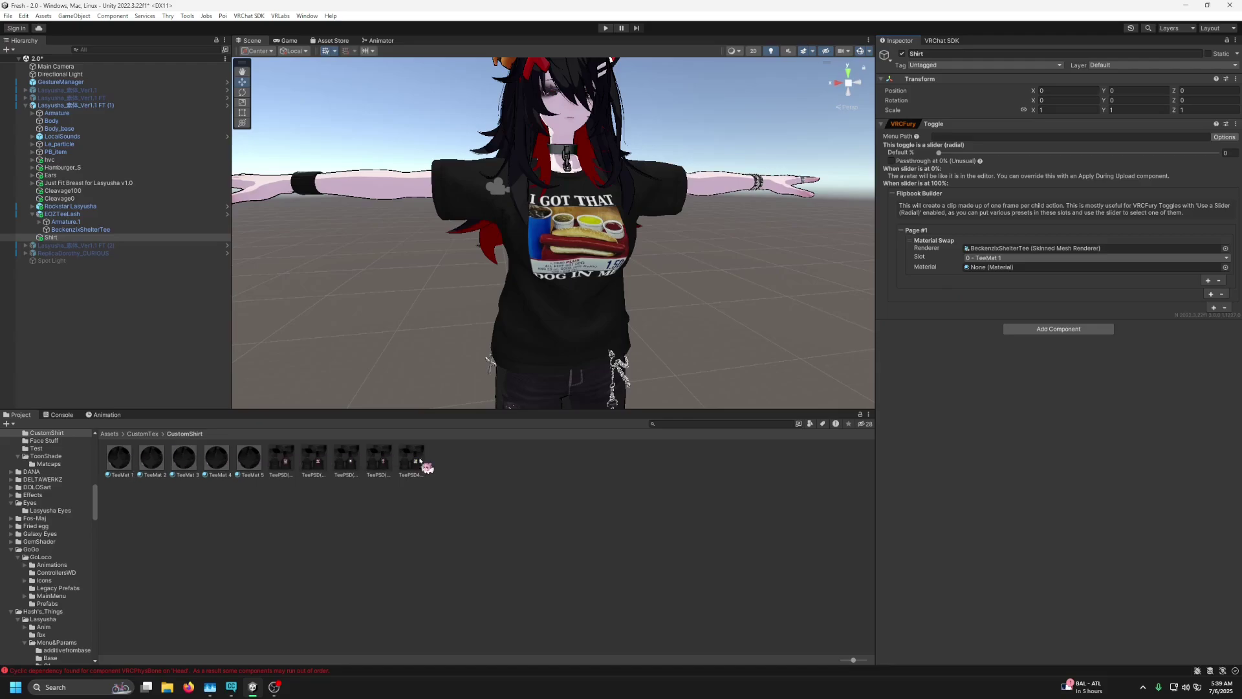
{"action": "left_click_drag", "start_coordinate": [121, 461], "coordinate": [1018, 269]}
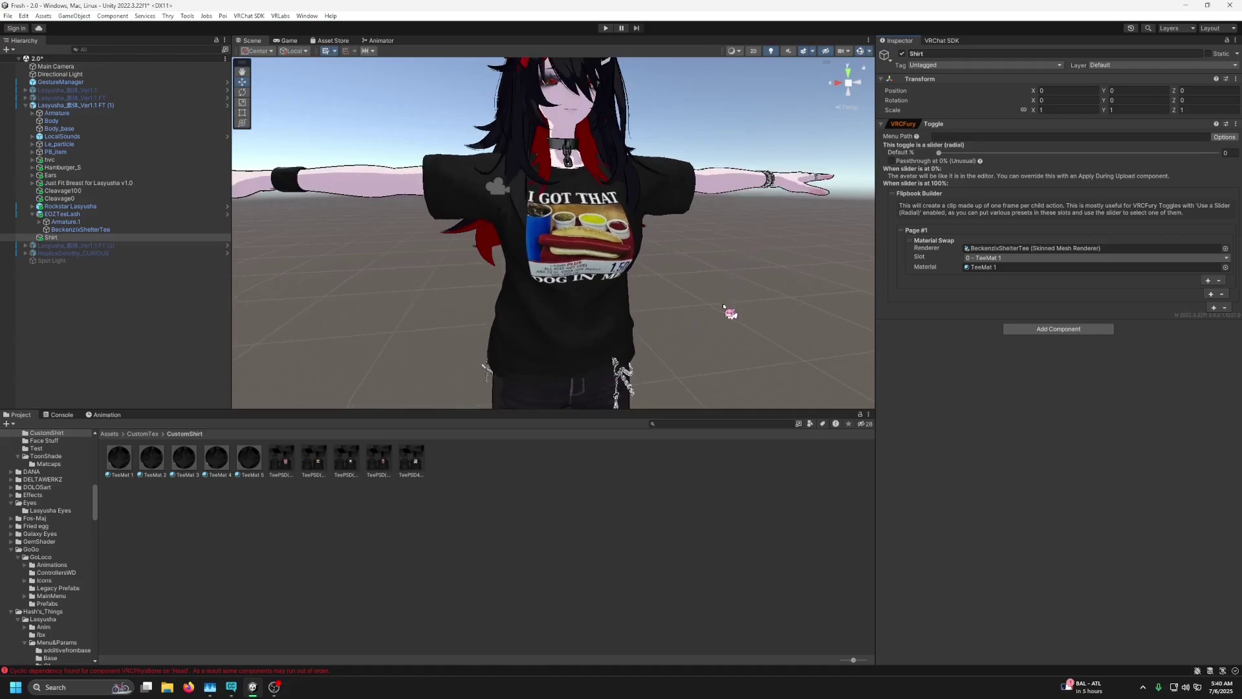
Add a second Material Swap to Page #1 with the Pants mesh as its renderer, and remove it again.
{"action": "middle_click_drag", "start_coordinate": [733, 307], "coordinate": [670, 208]}
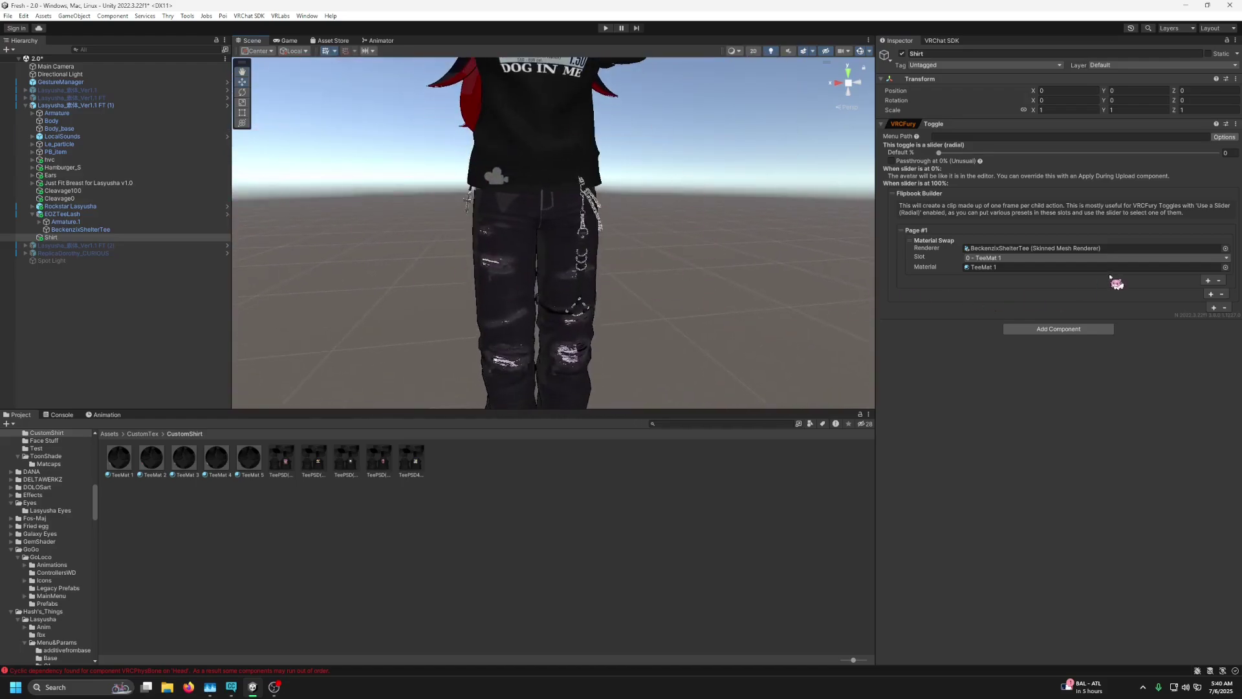
{"action": "left_click", "coordinate": [1208, 281]}
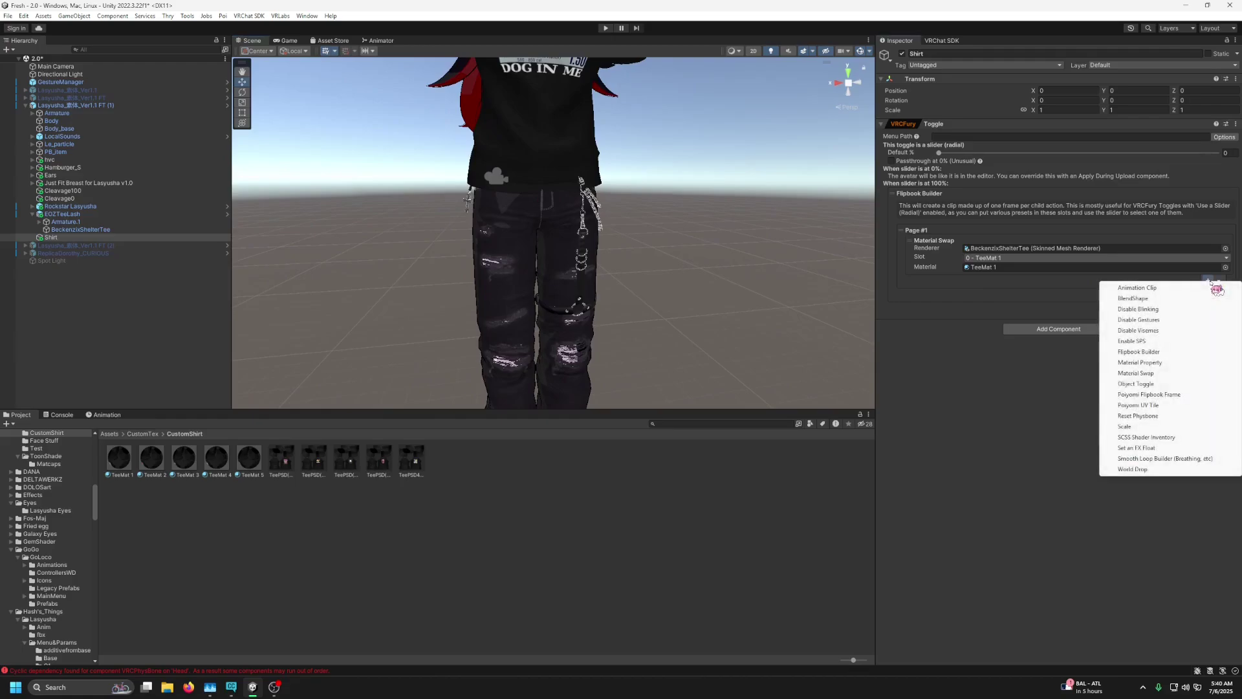
{"action": "left_click", "coordinate": [1151, 374]}
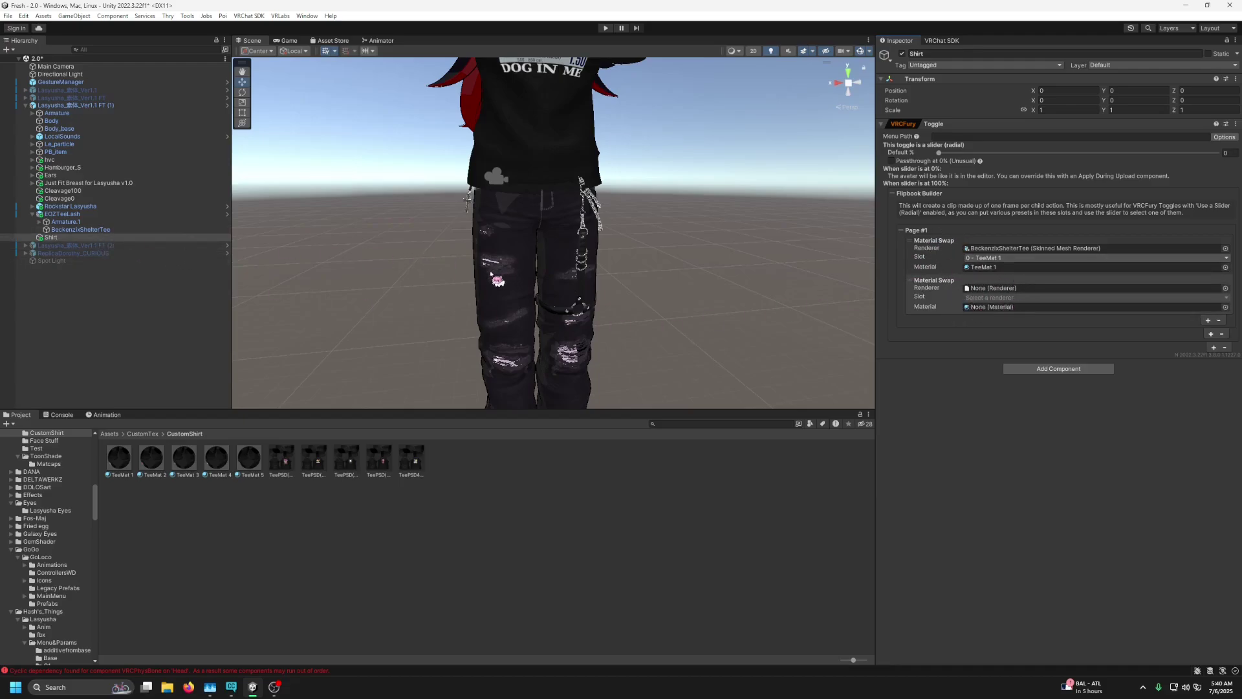
{"action": "left_click", "coordinate": [491, 257]}
{"action": "left_click", "coordinate": [481, 253]}
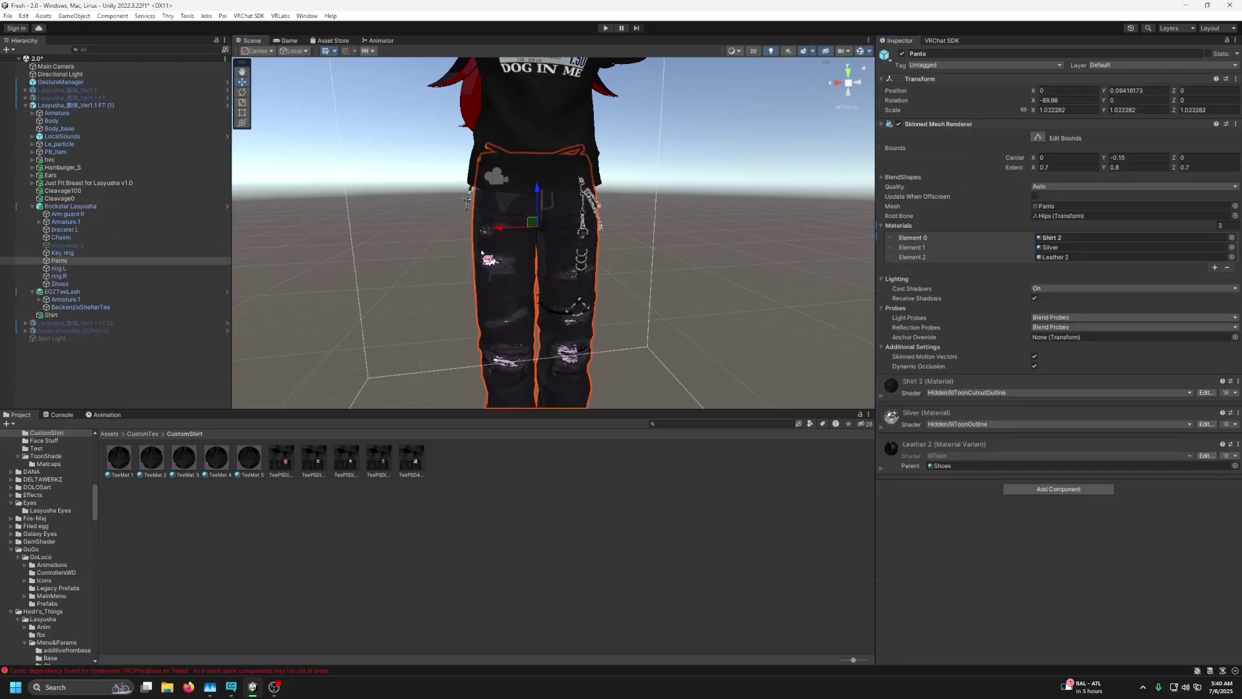
{"action": "left_click", "coordinate": [71, 308]}
{"action": "left_click", "coordinate": [62, 313]}
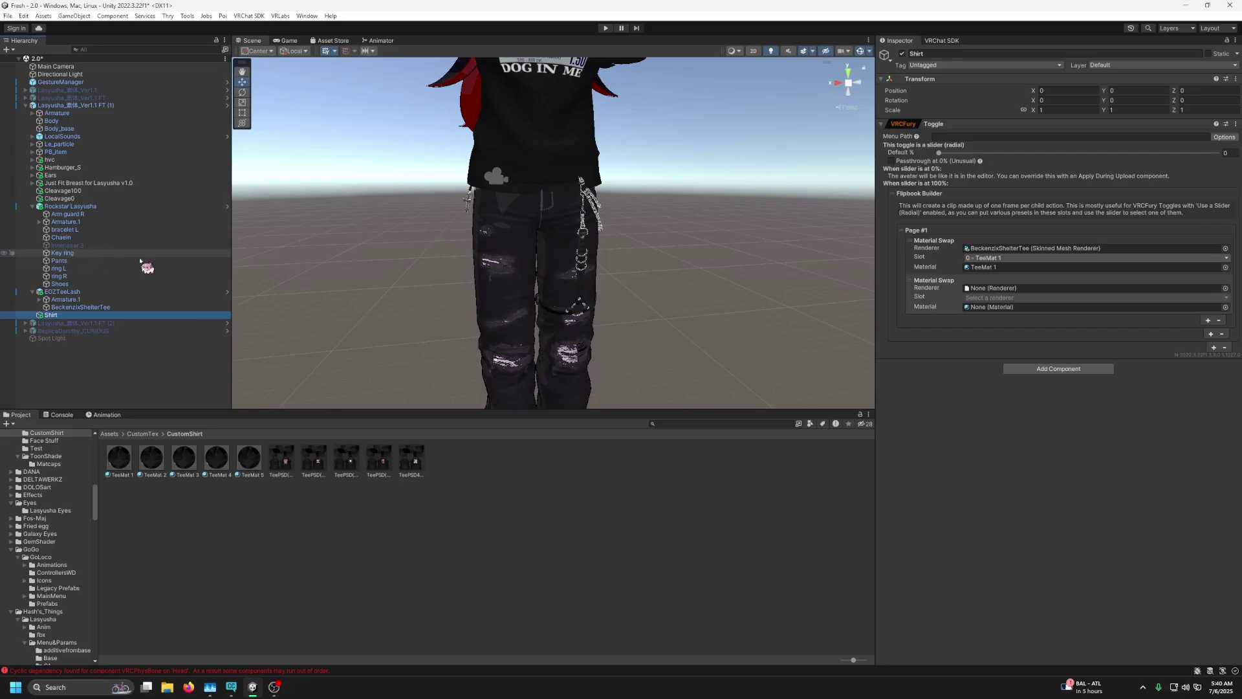
{"action": "left_click_drag", "start_coordinate": [68, 260], "coordinate": [1014, 288]}
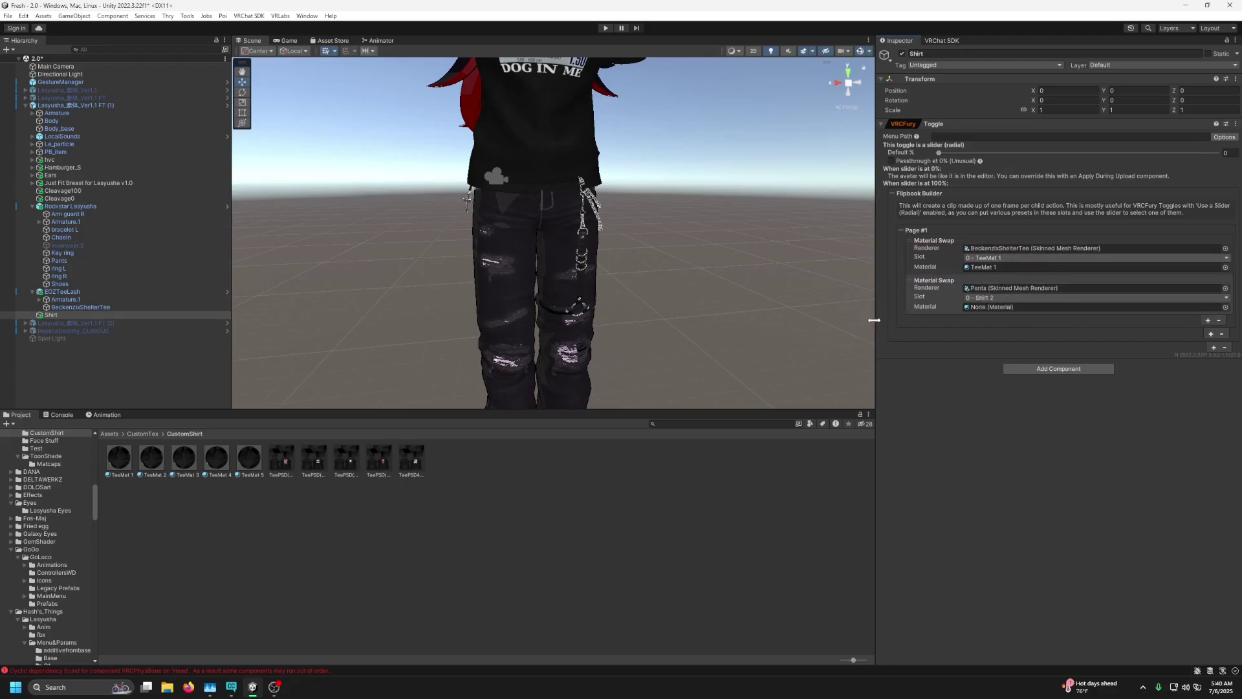
{"action": "right_click", "coordinate": [929, 283]}
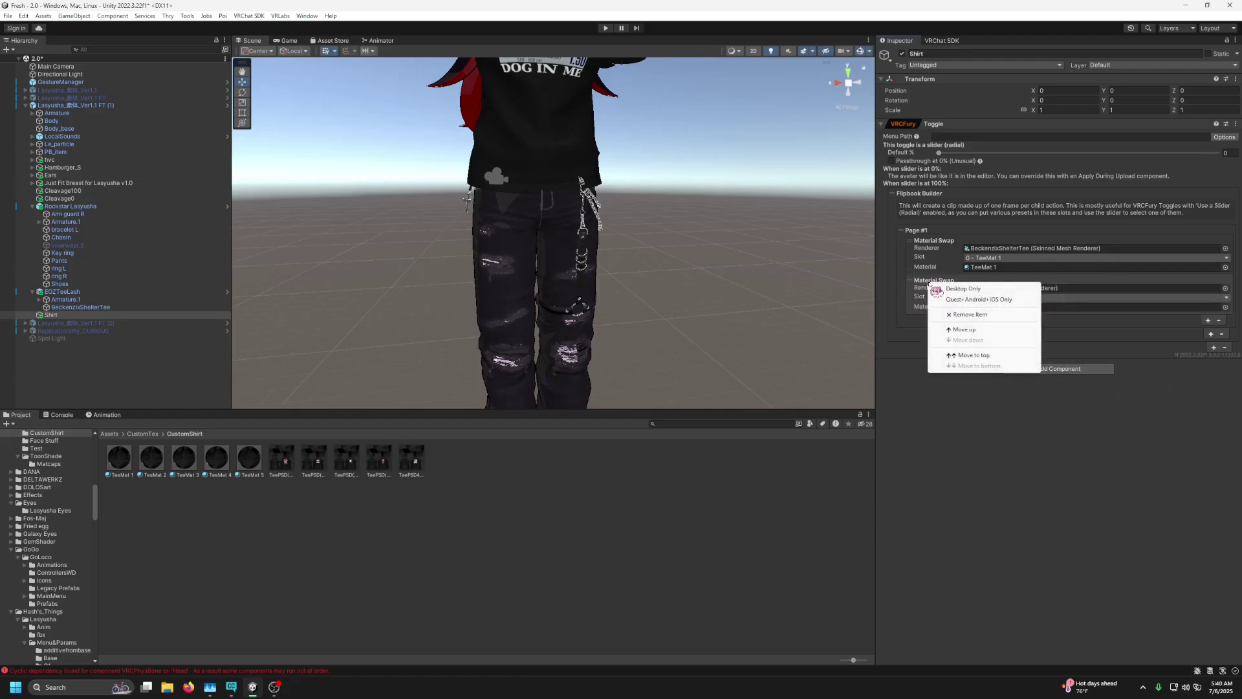
{"action": "left_click", "coordinate": [970, 315]}
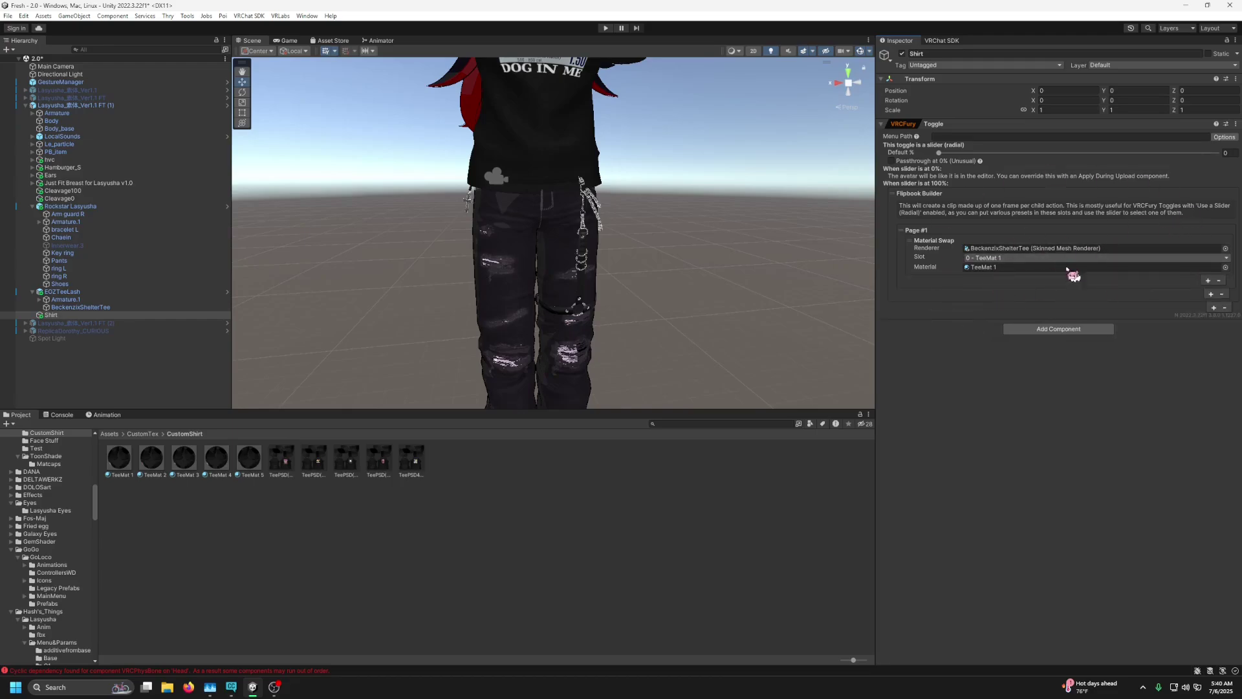
Add Page #2 to the flipbook with a Material Swap that puts TeeMat 2 on the BeckenzixShelterTee renderer.
{"action": "left_click", "coordinate": [1210, 294]}
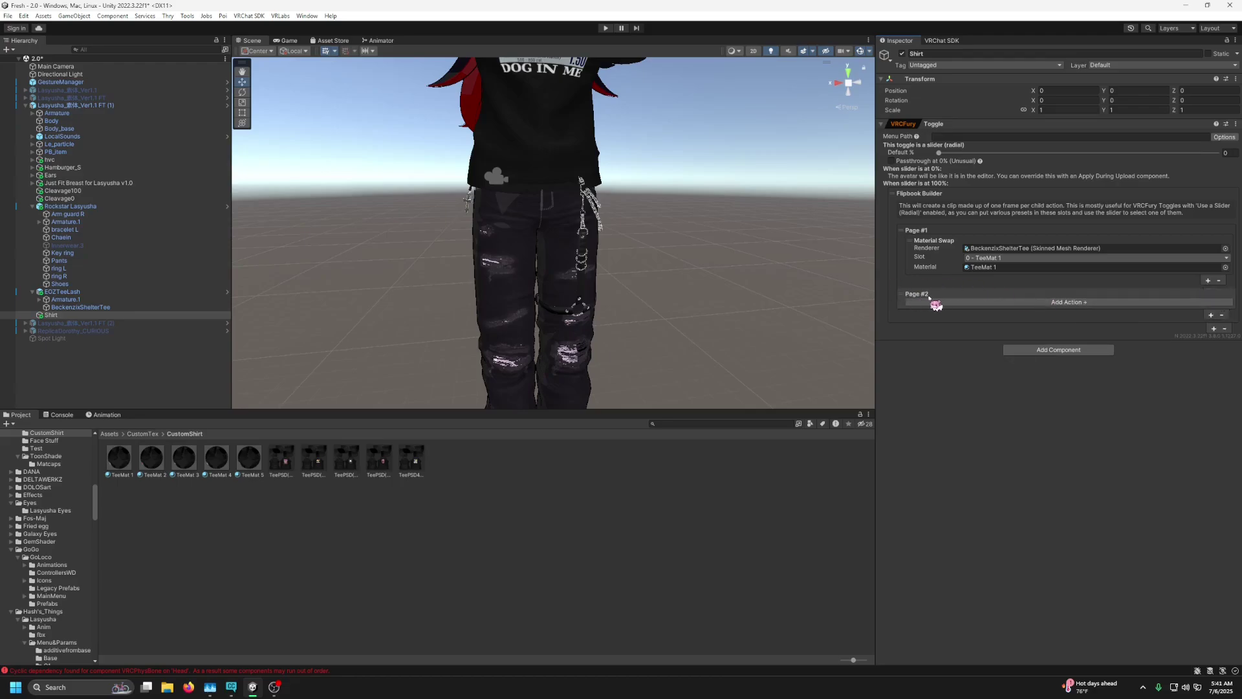
{"action": "left_click", "coordinate": [1068, 302]}
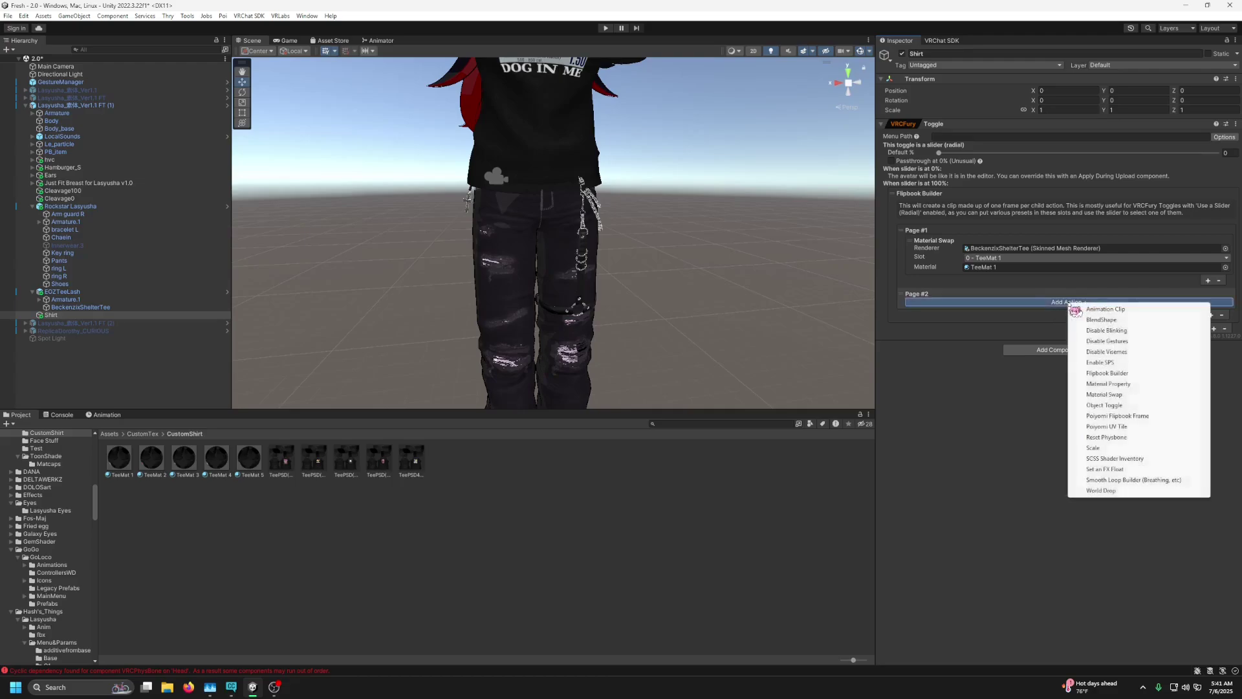
{"action": "left_click", "coordinate": [1105, 394]}
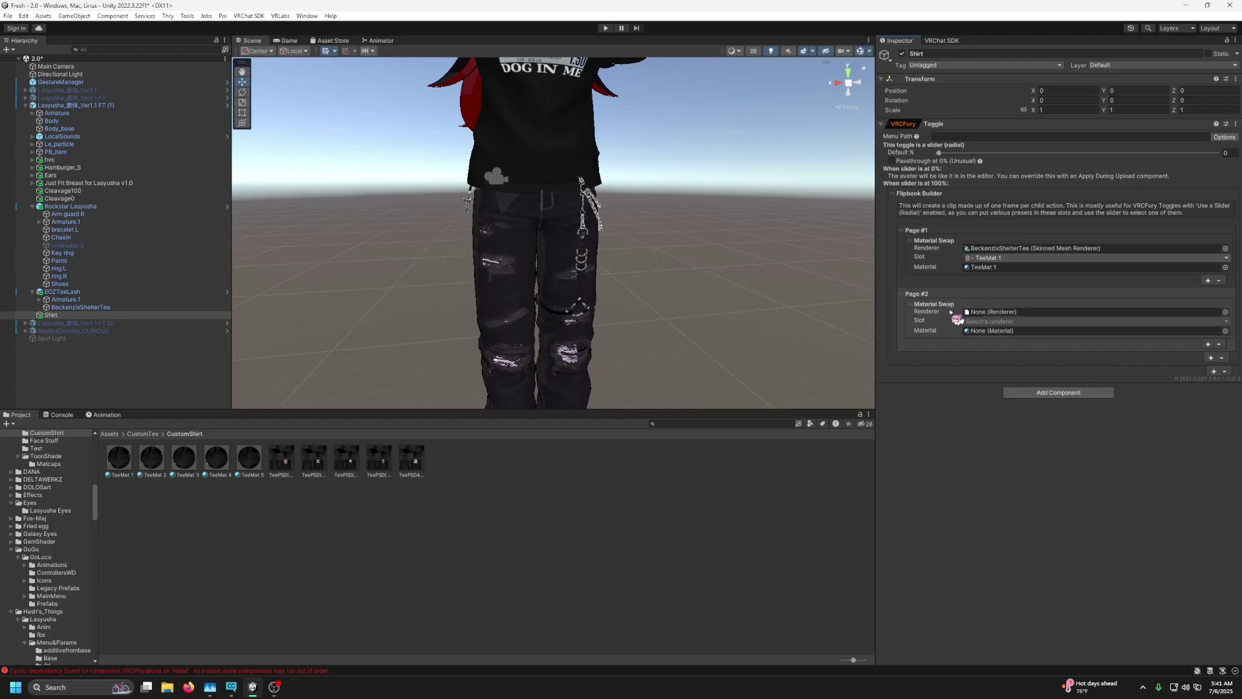
{"action": "left_click_drag", "start_coordinate": [77, 308], "coordinate": [1026, 312]}
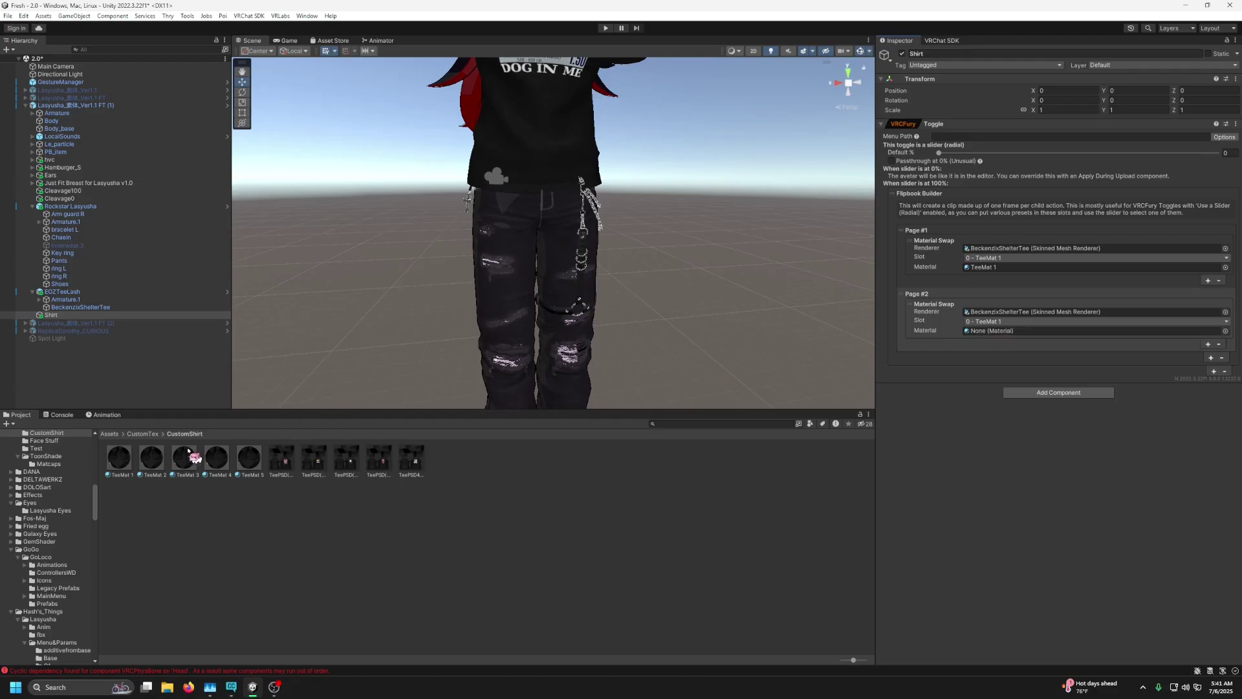
{"action": "left_click_drag", "start_coordinate": [159, 456], "coordinate": [1021, 333]}
Add Page #3 to the flipbook with a Material Swap that puts TeeMat 3 on the BeckenzixShelterTee renderer.
{"action": "right_click_drag", "start_coordinate": [699, 275], "coordinate": [649, 232]}
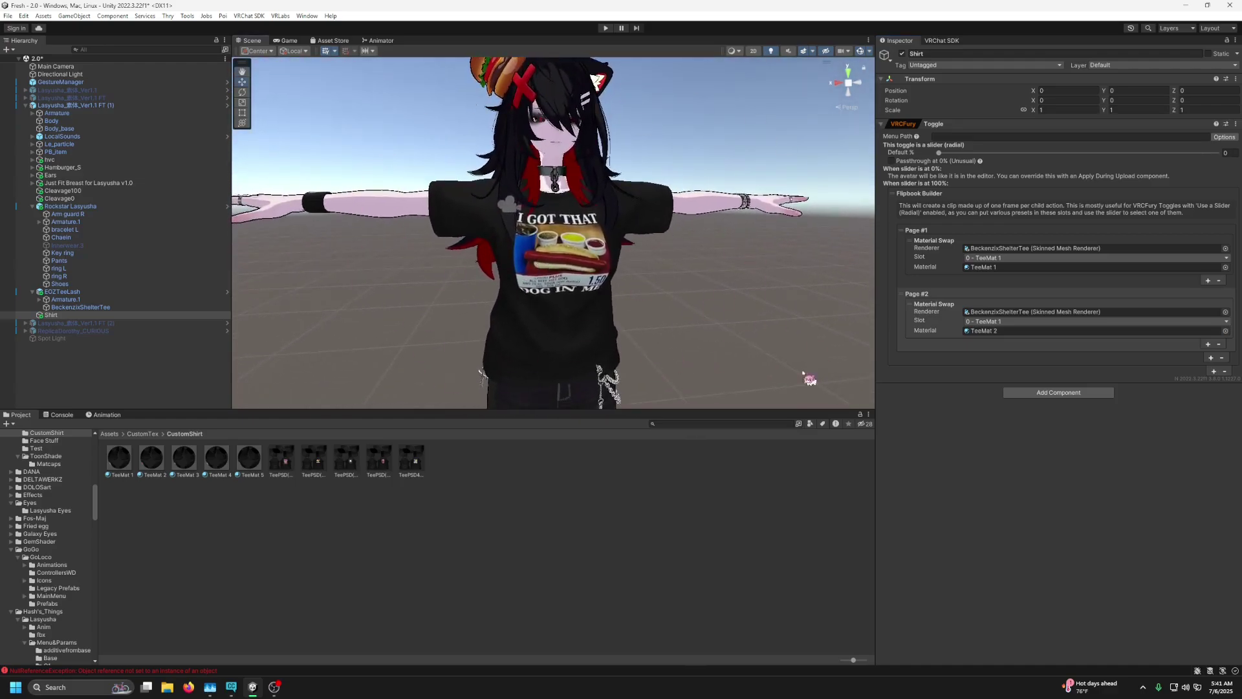
{"action": "left_click", "coordinate": [1210, 357]}
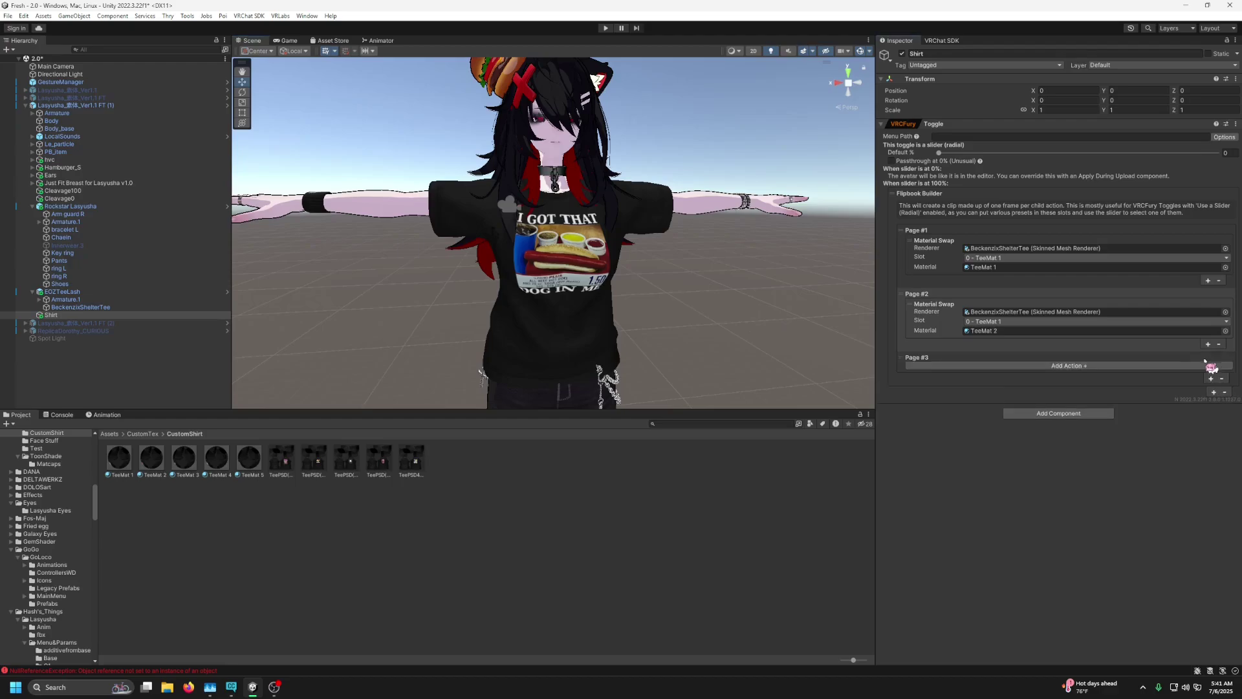
{"action": "left_click", "coordinate": [1080, 368]}
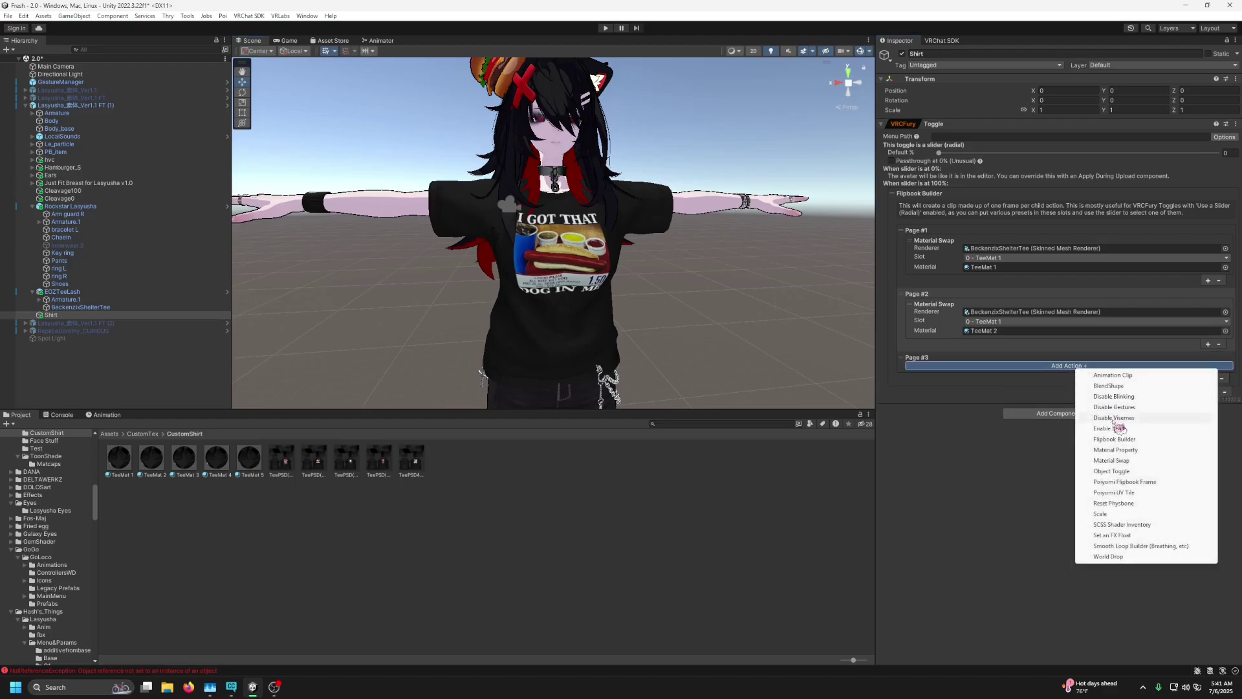
{"action": "left_click", "coordinate": [1117, 460]}
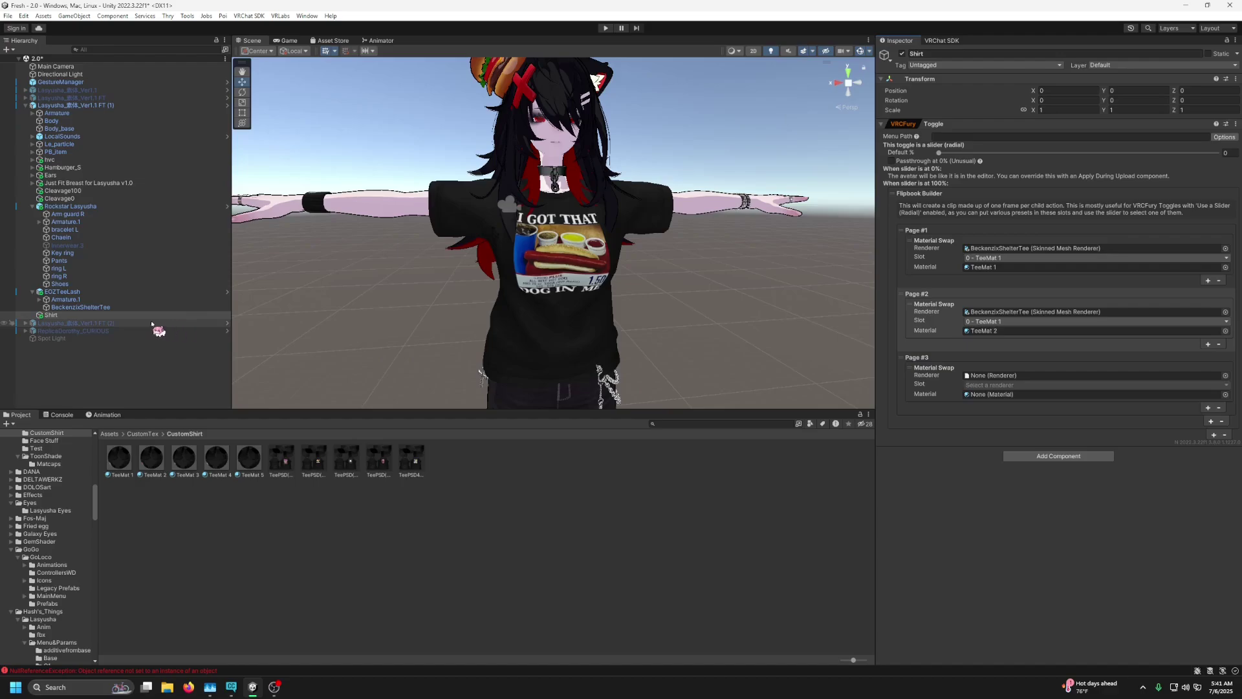
{"action": "left_click_drag", "start_coordinate": [80, 307], "coordinate": [1001, 382]}
{"action": "left_click_drag", "start_coordinate": [183, 458], "coordinate": [1008, 401]}
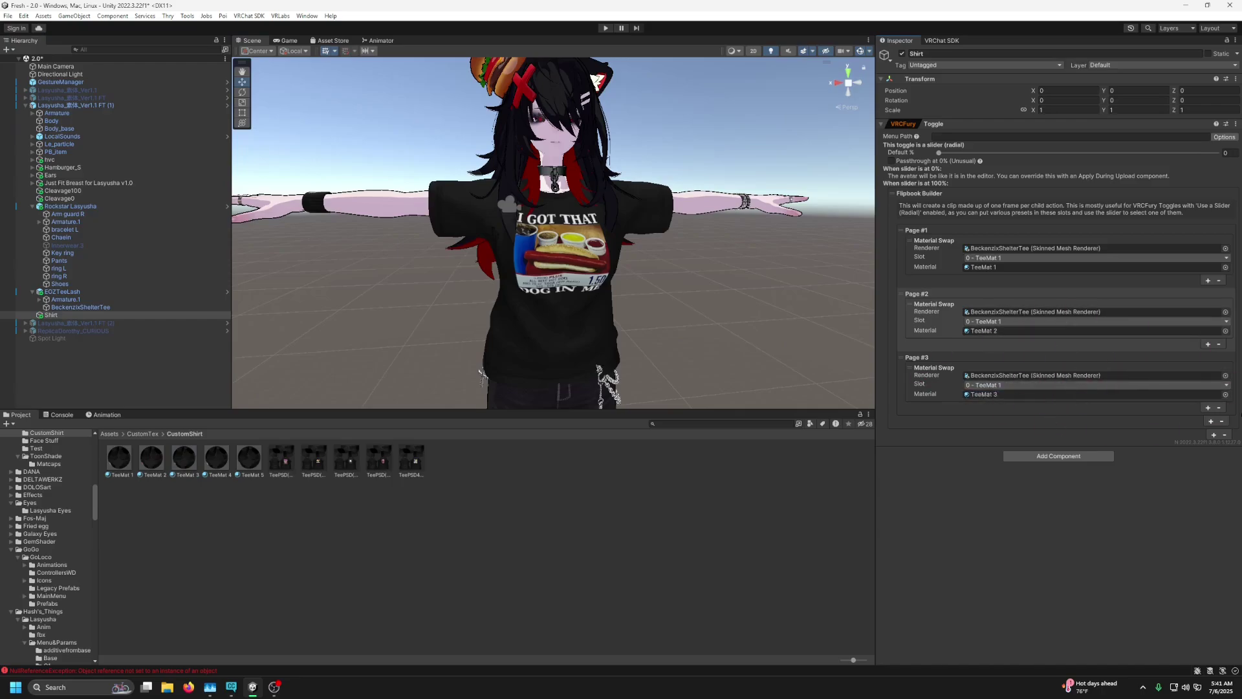
Add Page #4 to the flipbook with a Material Swap that puts TeeMat 4 on the BeckenzixShelterTee renderer.
{"action": "left_click", "coordinate": [1211, 421]}
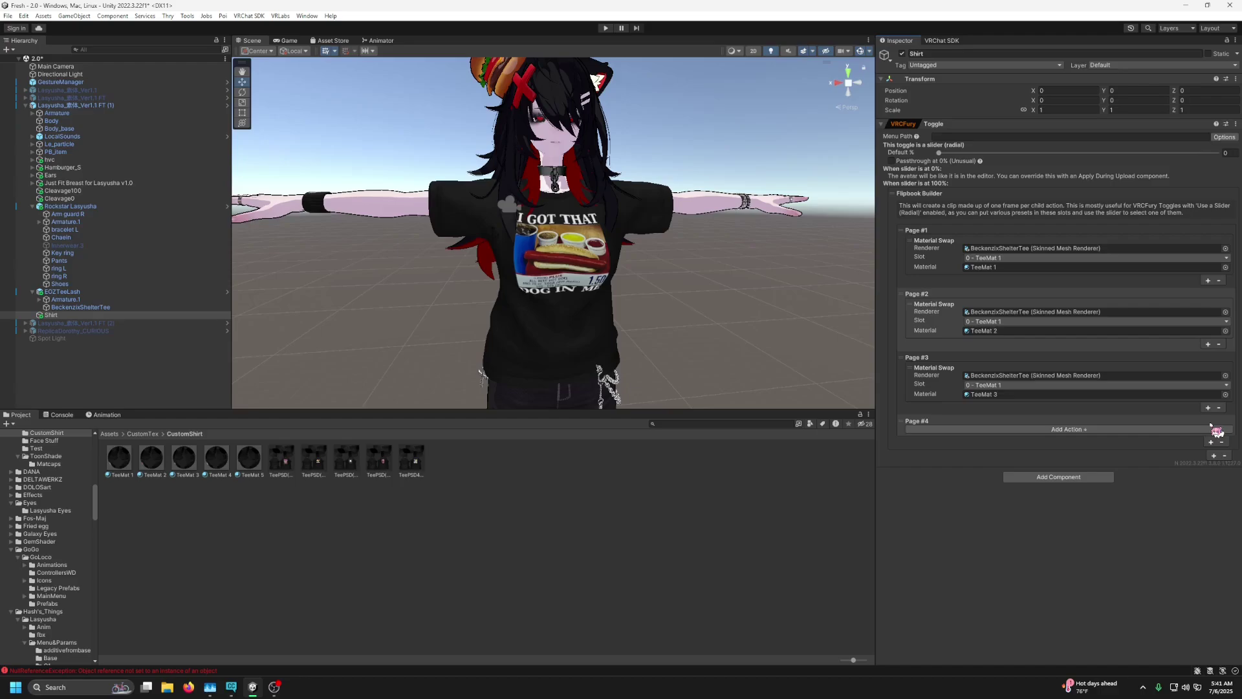
{"action": "left_click", "coordinate": [1034, 429]}
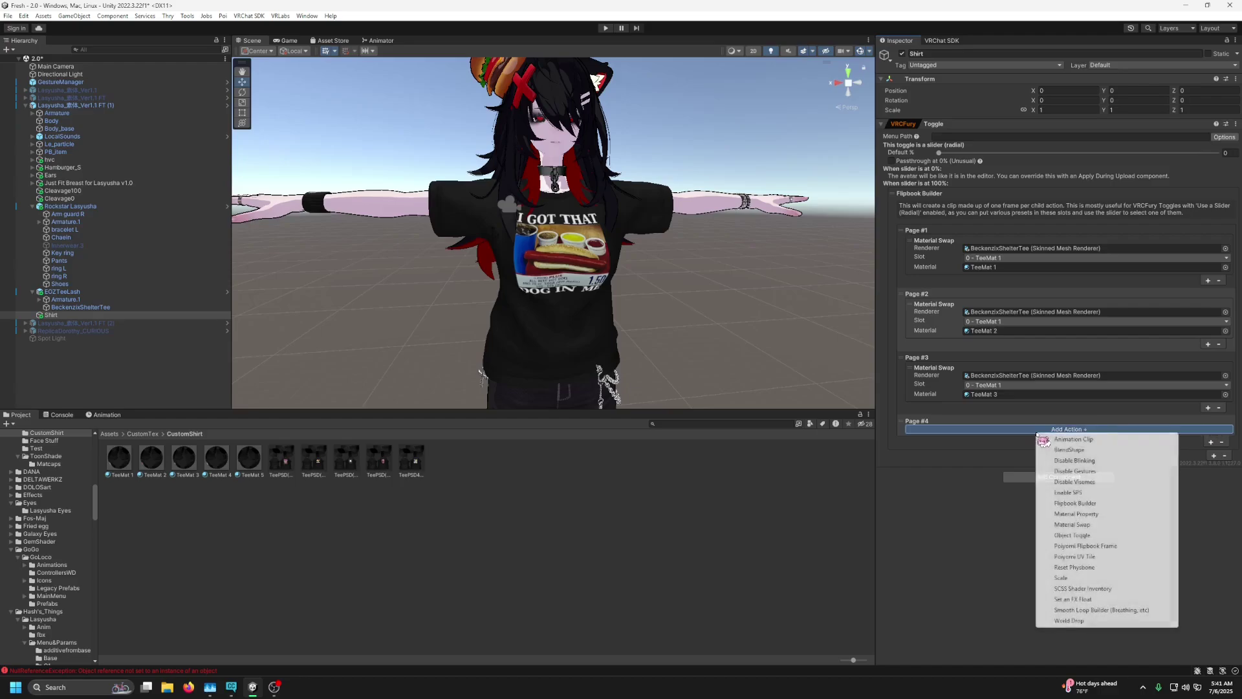
{"action": "left_click", "coordinate": [1079, 524]}
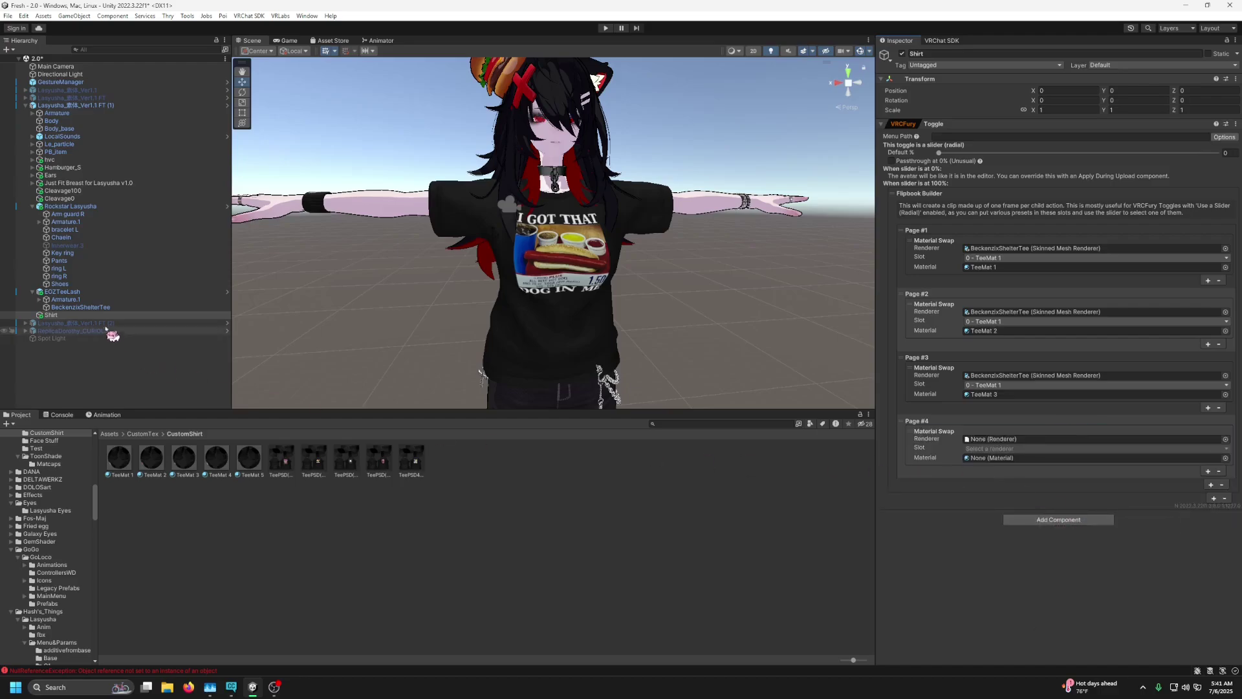
{"action": "left_click_drag", "start_coordinate": [84, 307], "coordinate": [1022, 442]}
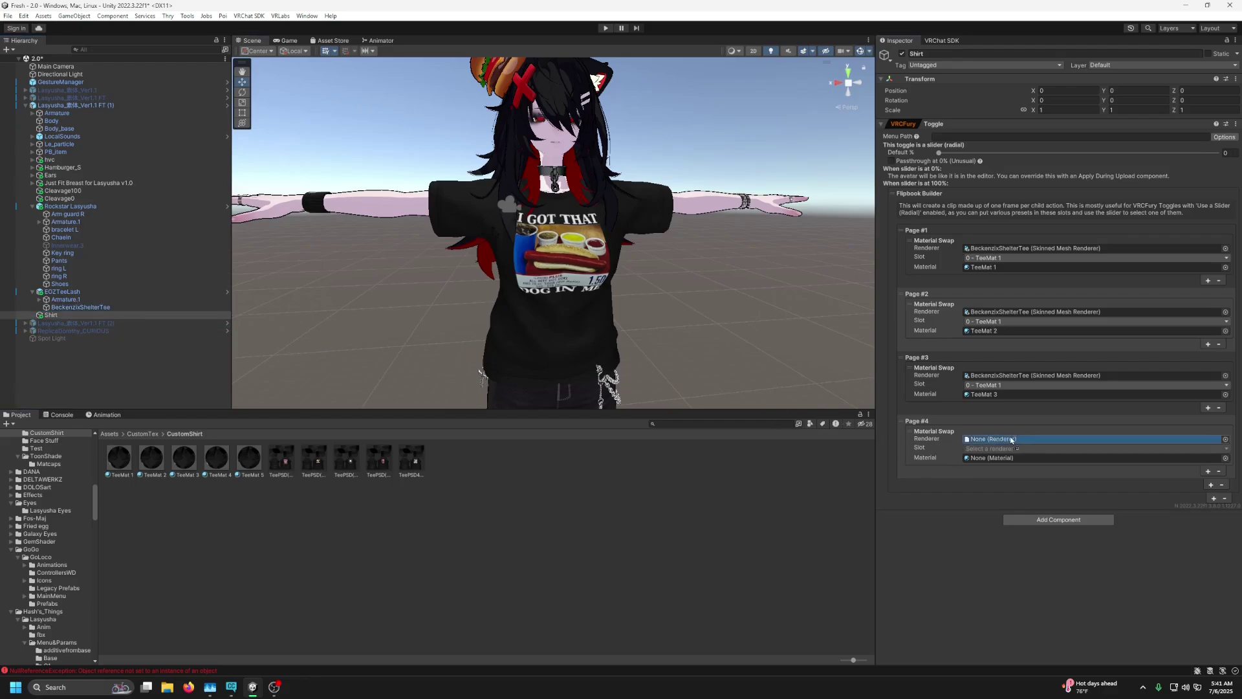
{"action": "left_click_drag", "start_coordinate": [218, 458], "coordinate": [1013, 456]}
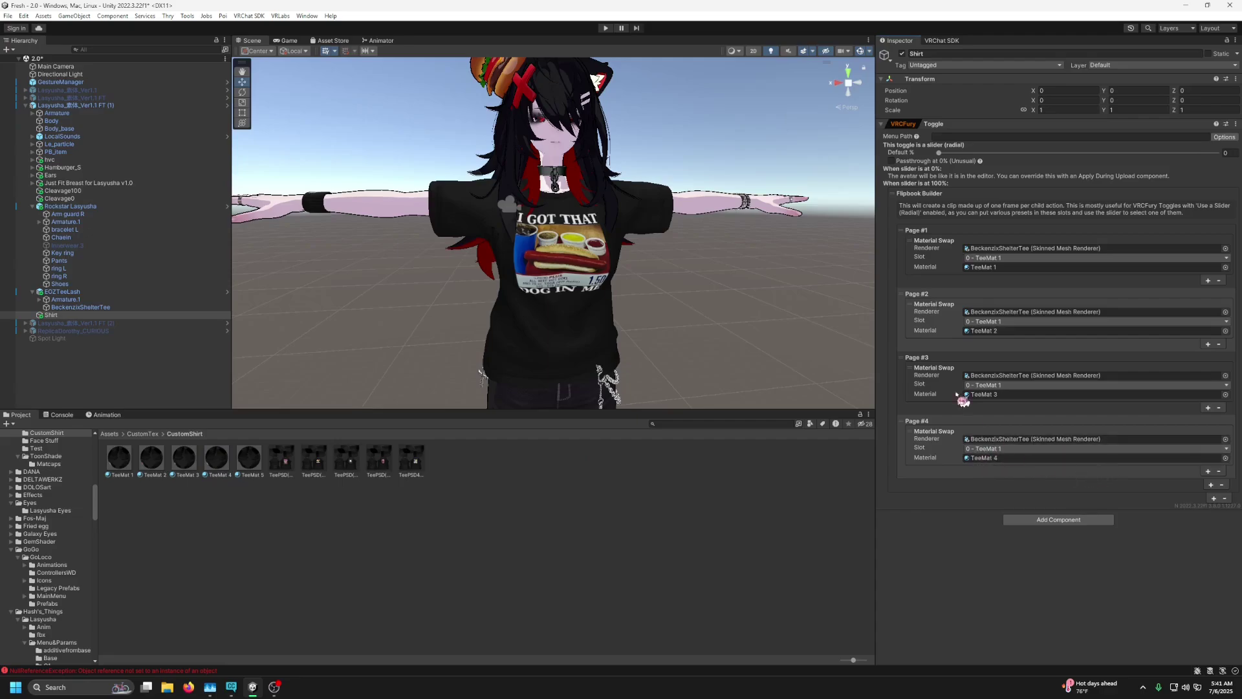
Add Page #5 to the flipbook with a Material Swap that puts TeeMat 5 on the BeckenzixShelterTee renderer.
{"action": "left_click", "coordinate": [1211, 485]}
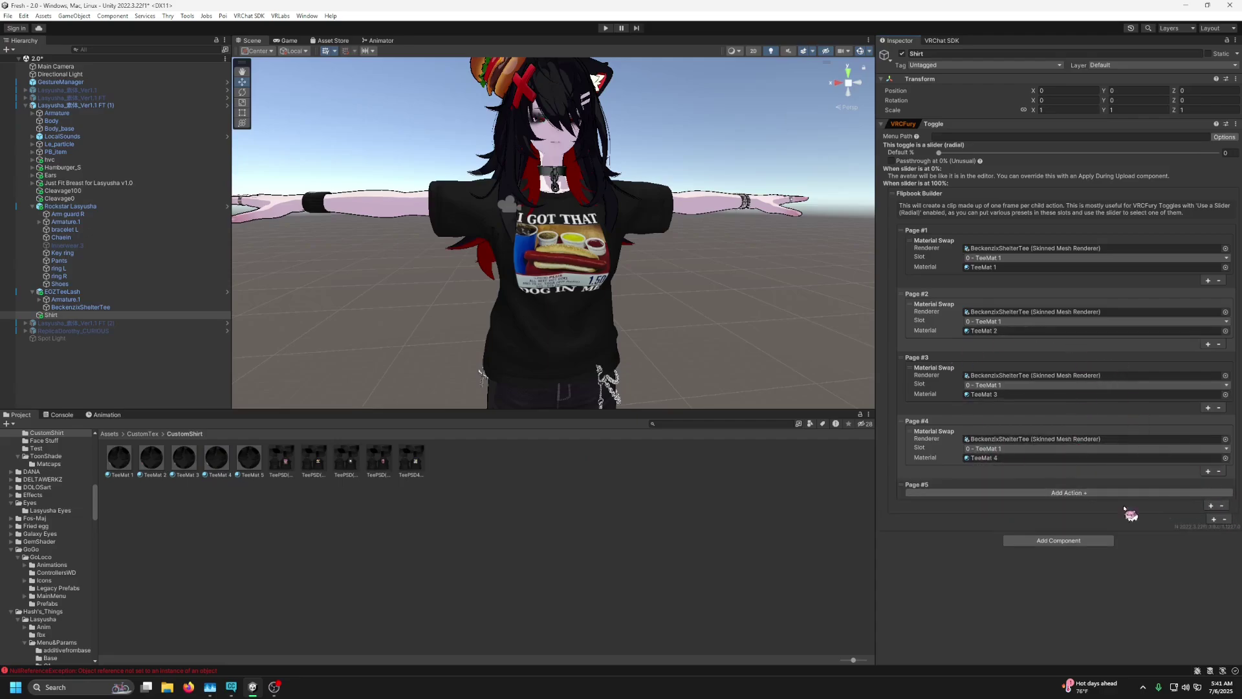
{"action": "left_click", "coordinate": [1044, 494]}
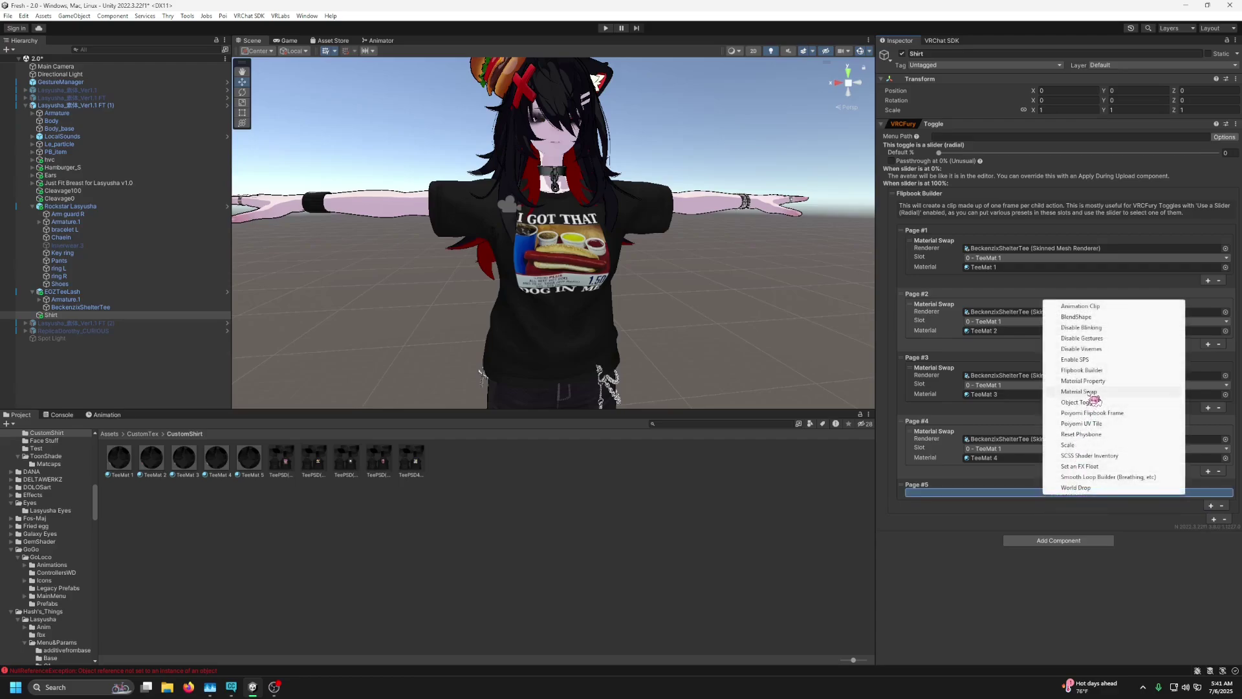
{"action": "left_click", "coordinate": [1079, 391]}
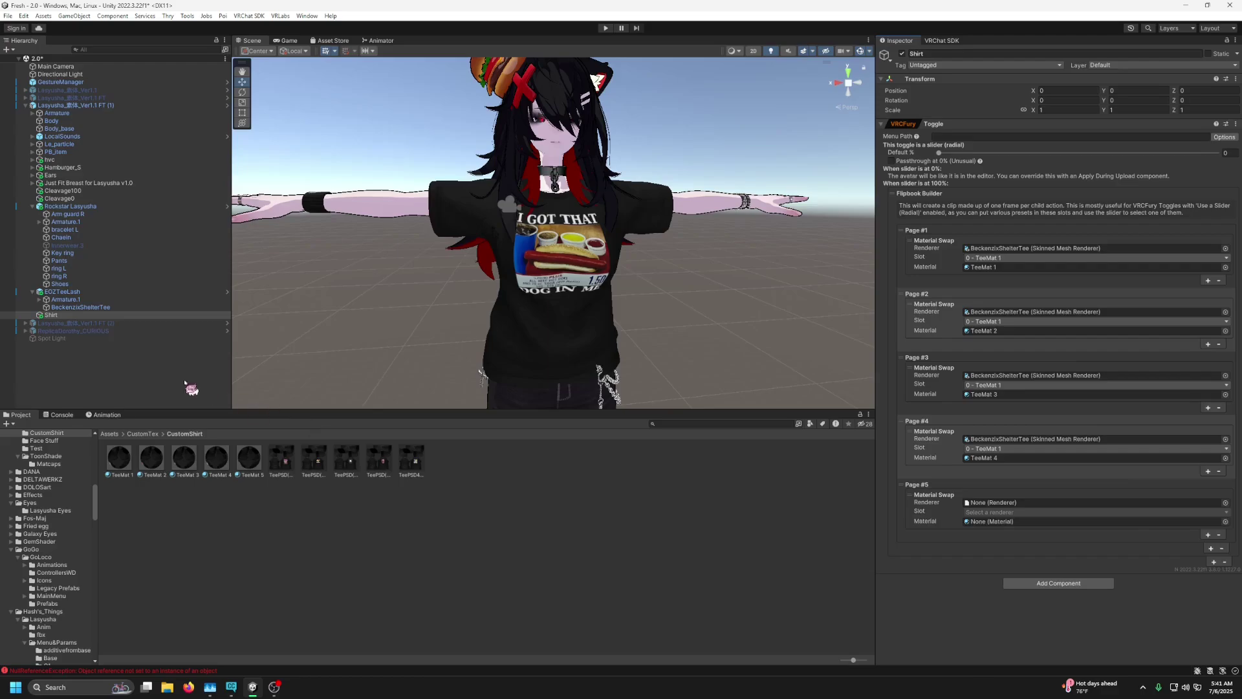
{"action": "left_click_drag", "start_coordinate": [79, 314], "coordinate": [998, 504]}
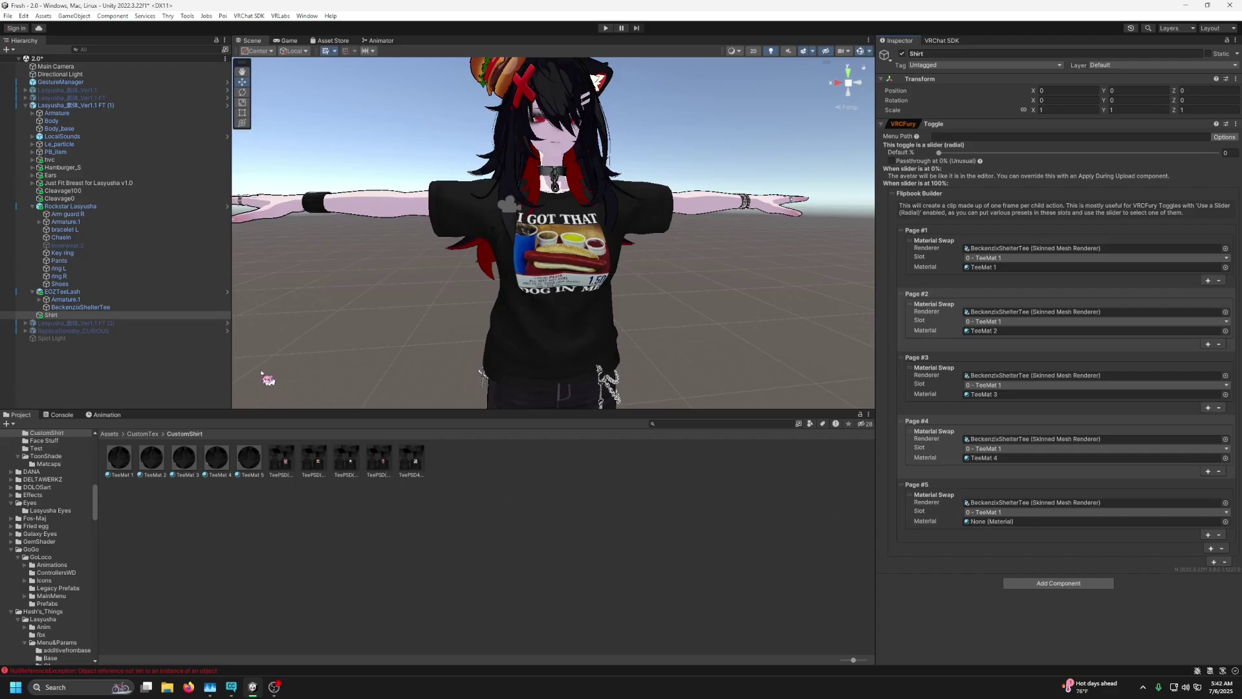
{"action": "left_click_drag", "start_coordinate": [254, 453], "coordinate": [999, 518]}
{"action": "left_click", "coordinate": [785, 334]}
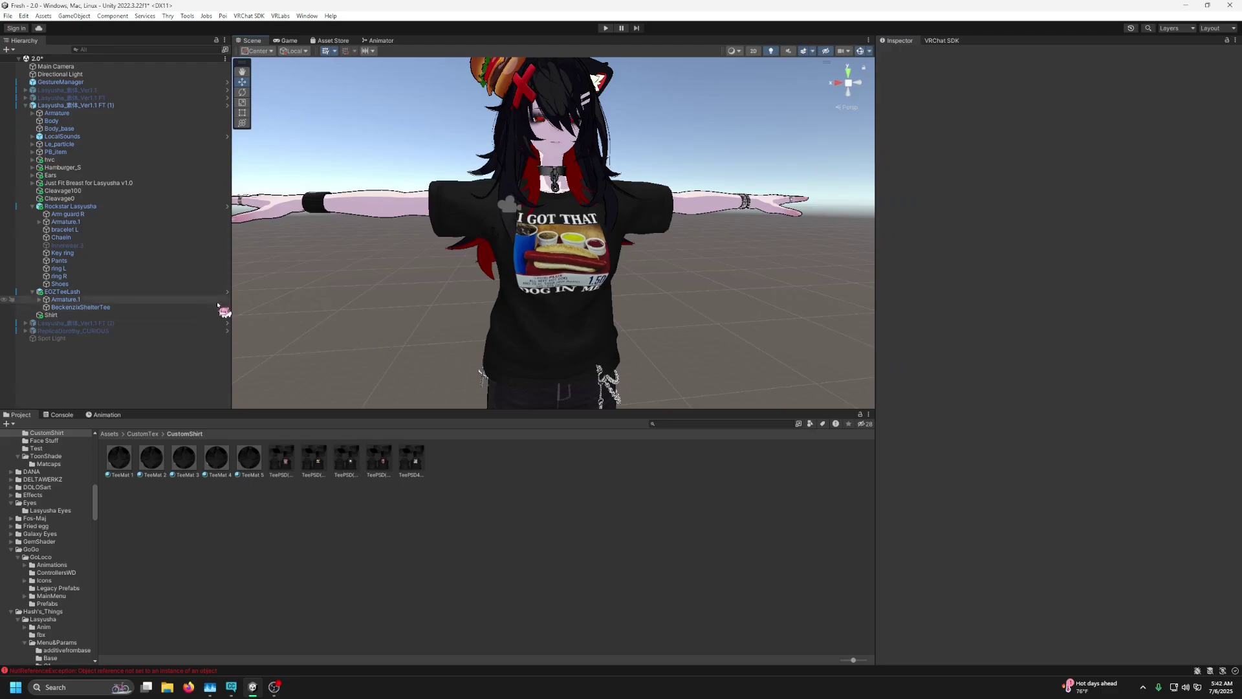
Enter play mode through GestureManager and look through the avatar's Expressions and Costume Menu for a place for the shirt toggle.
{"action": "left_click", "coordinate": [57, 82]}
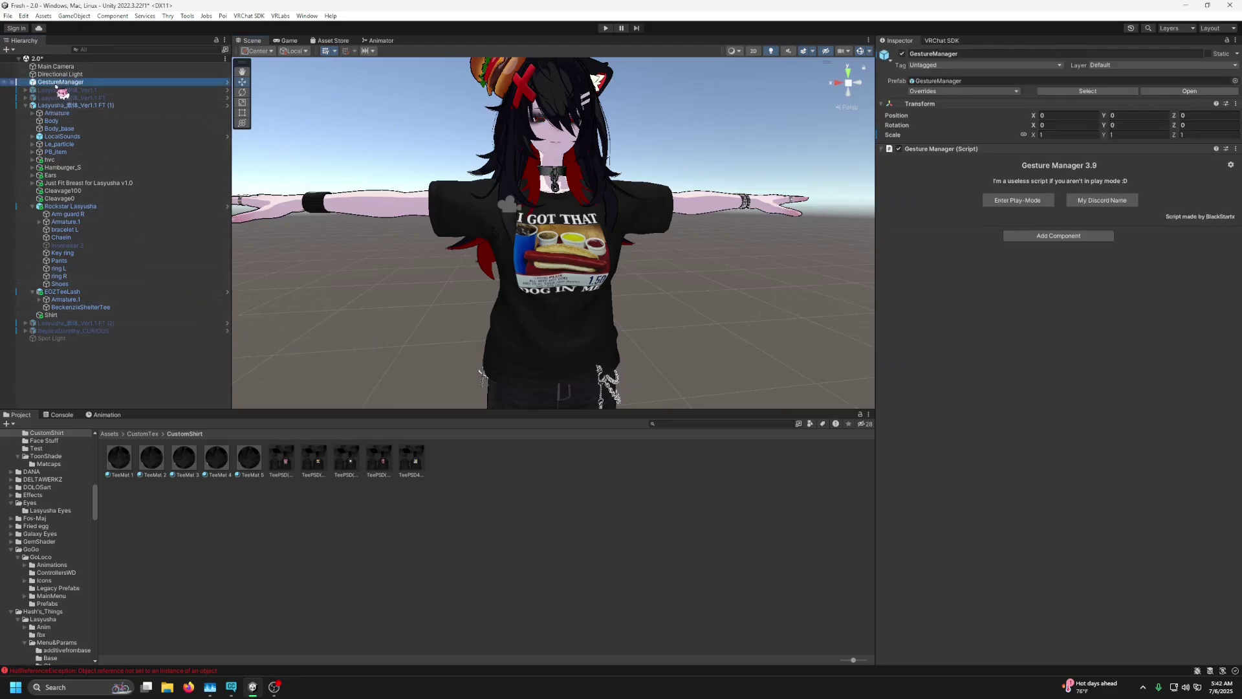
{"action": "left_click", "coordinate": [1017, 201]}
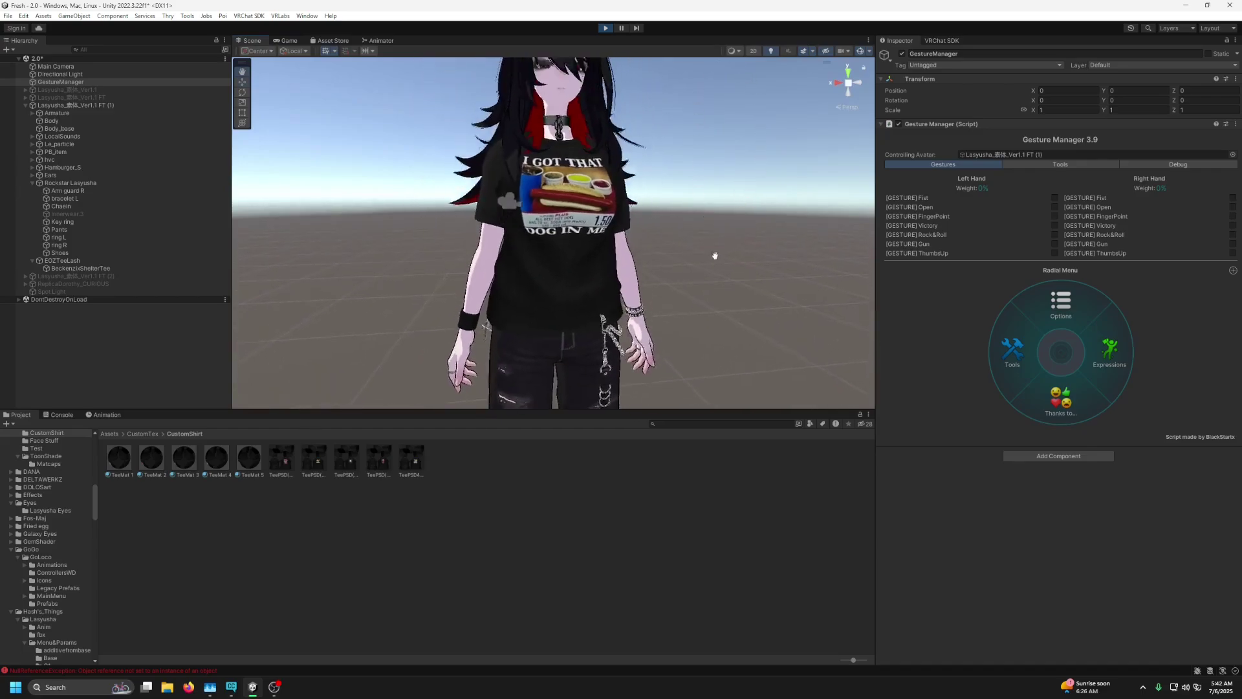
{"action": "left_click", "coordinate": [1110, 349]}
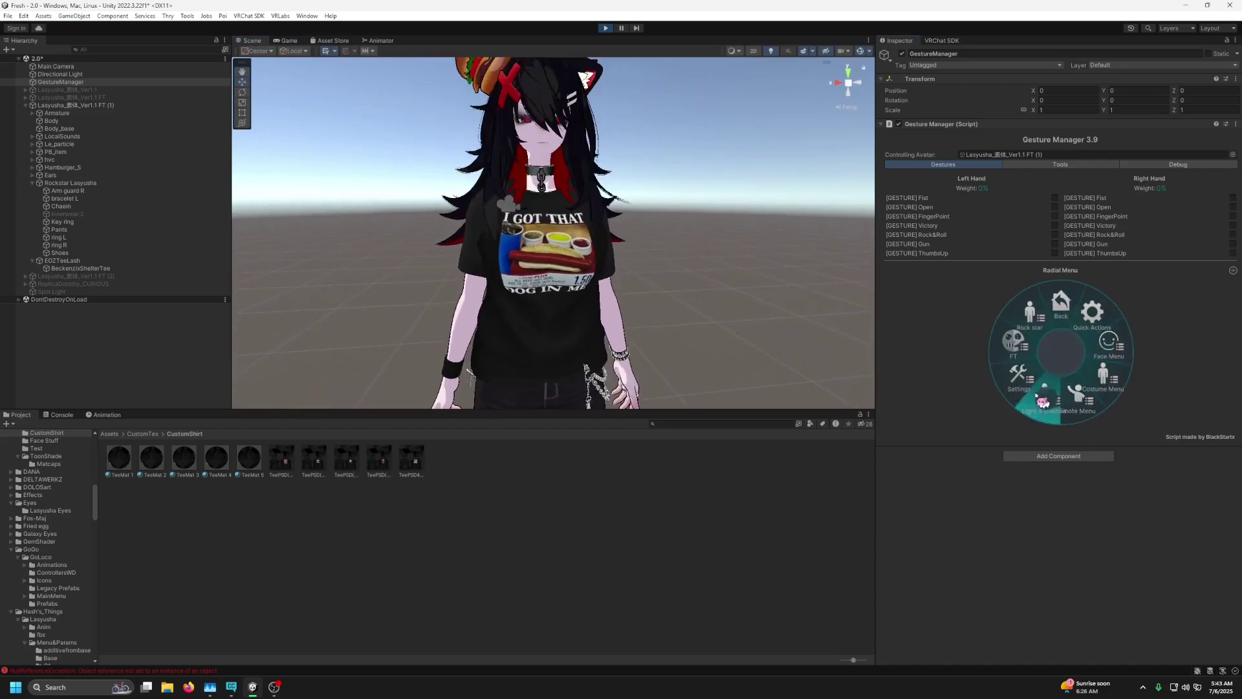
{"action": "left_click", "coordinate": [1103, 389]}
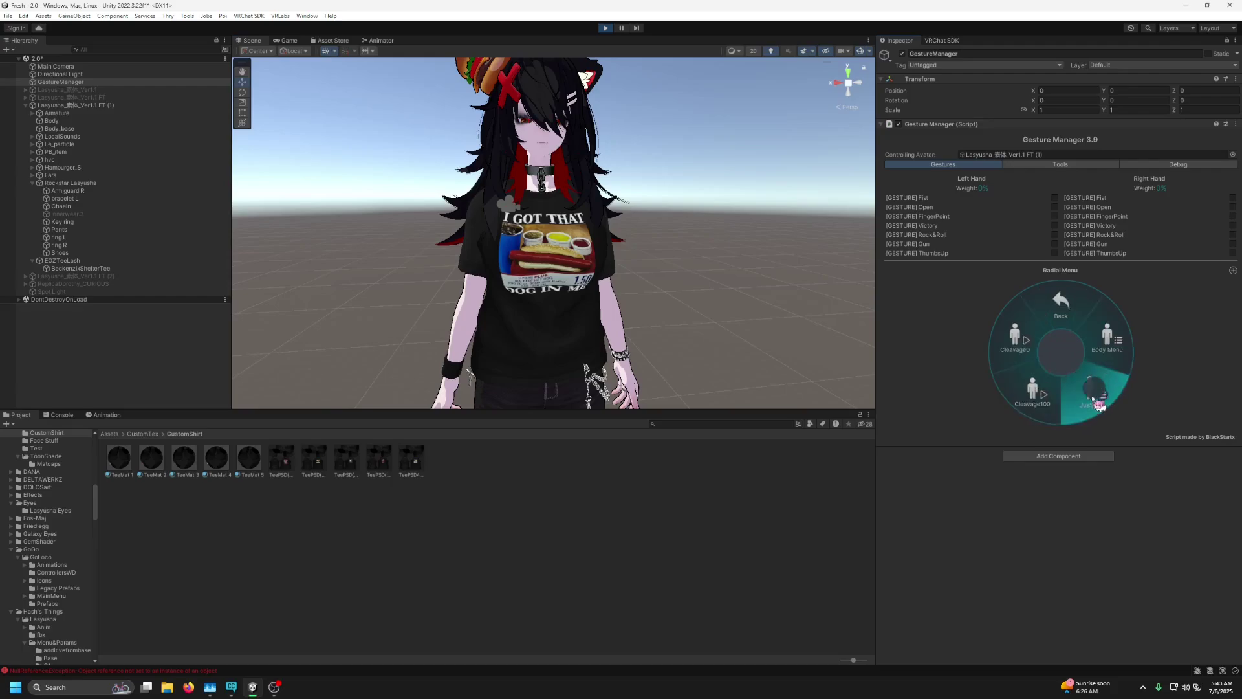
{"action": "left_click", "coordinate": [1060, 304]}
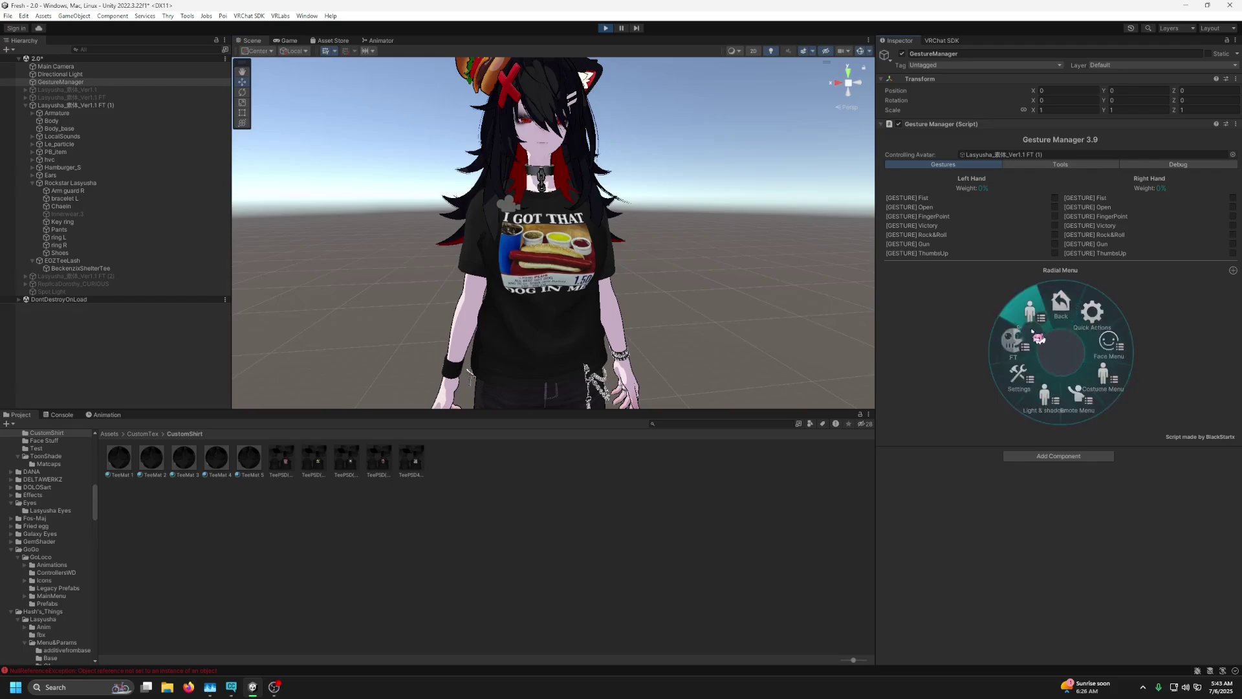
{"action": "left_click", "coordinate": [1061, 304]}
{"action": "left_click", "coordinate": [1011, 411]}
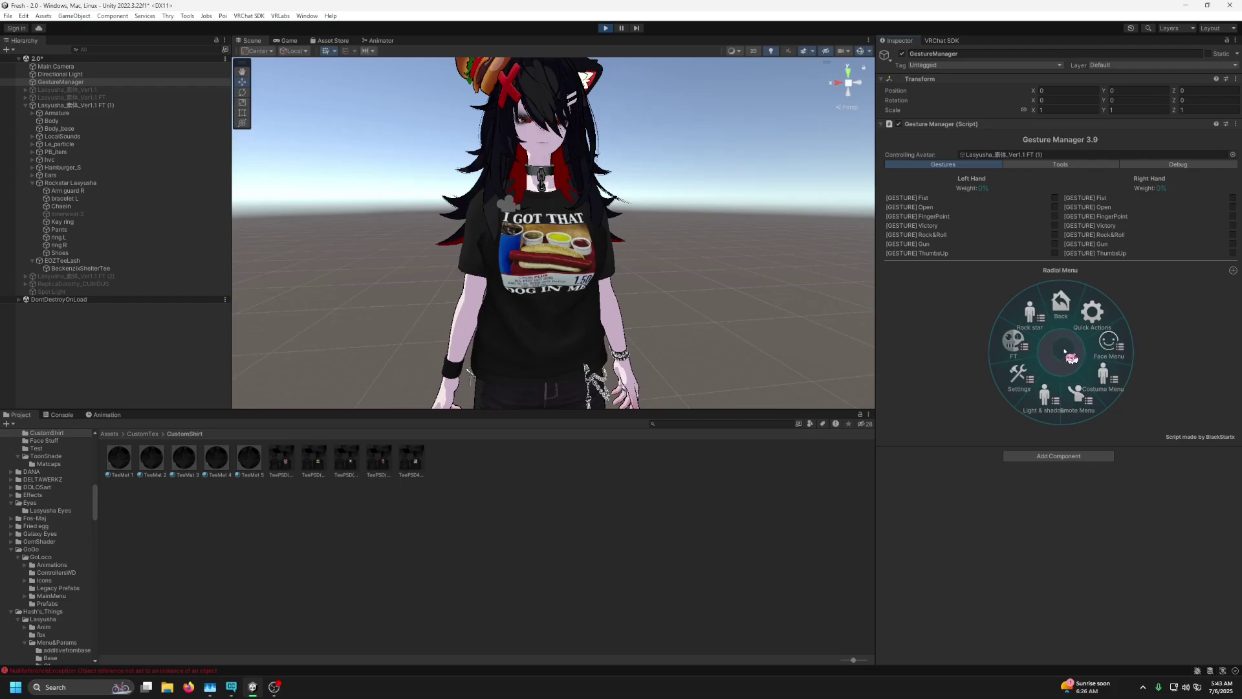
Examine the Costume Menu's Body Menu in the radial menu as the toggle's location, and exit play mode.
{"action": "left_click", "coordinate": [1110, 377]}
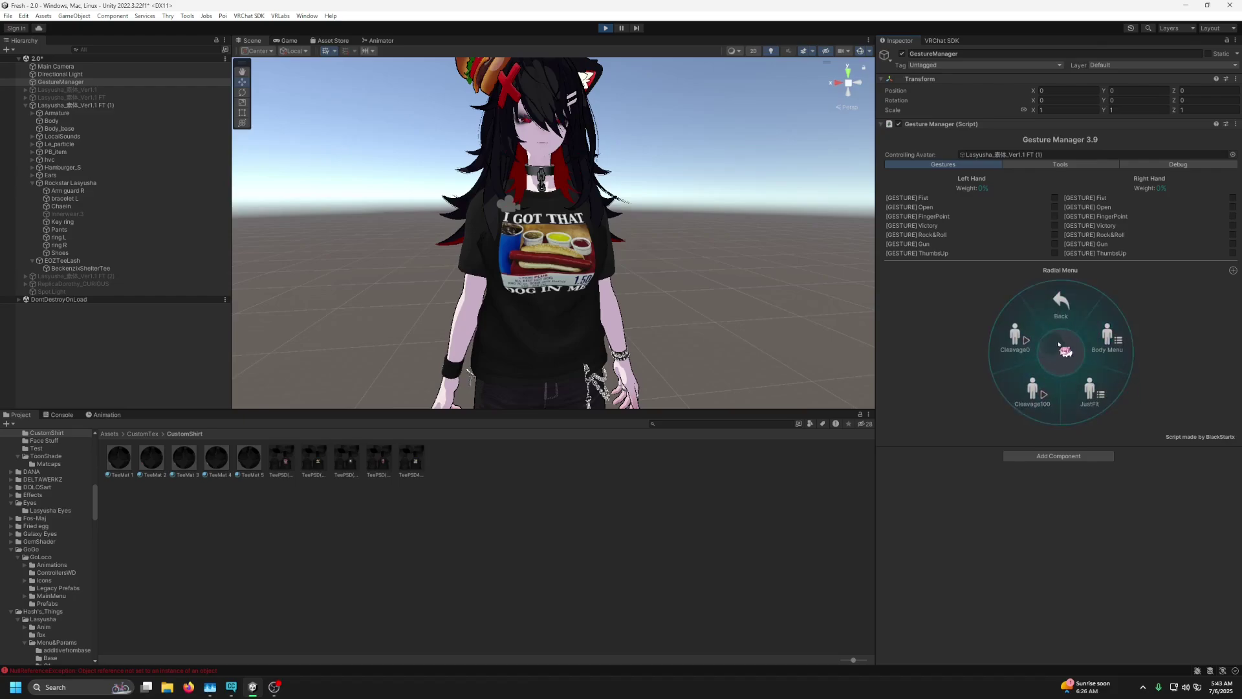
{"action": "left_click", "coordinate": [1115, 339]}
{"action": "left_click", "coordinate": [1059, 385]}
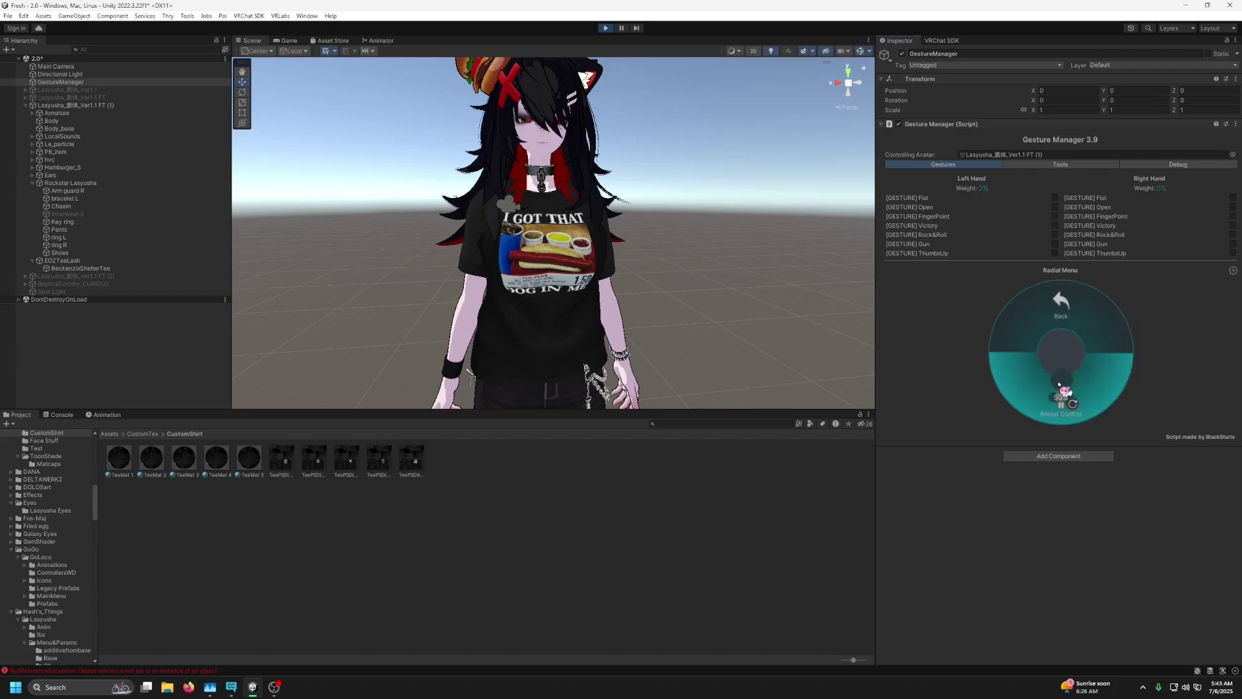
{"action": "left_click", "coordinate": [1059, 385]}
{"action": "left_click", "coordinate": [1061, 304]}
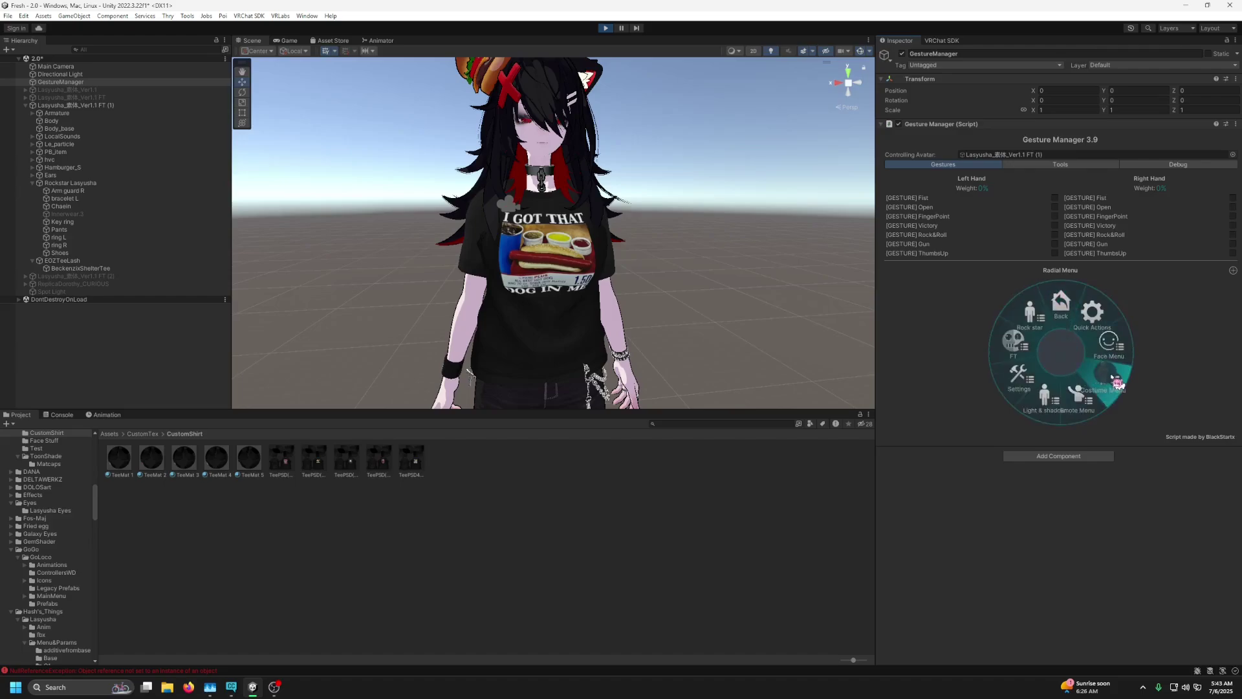
{"action": "left_click", "coordinate": [1115, 384]}
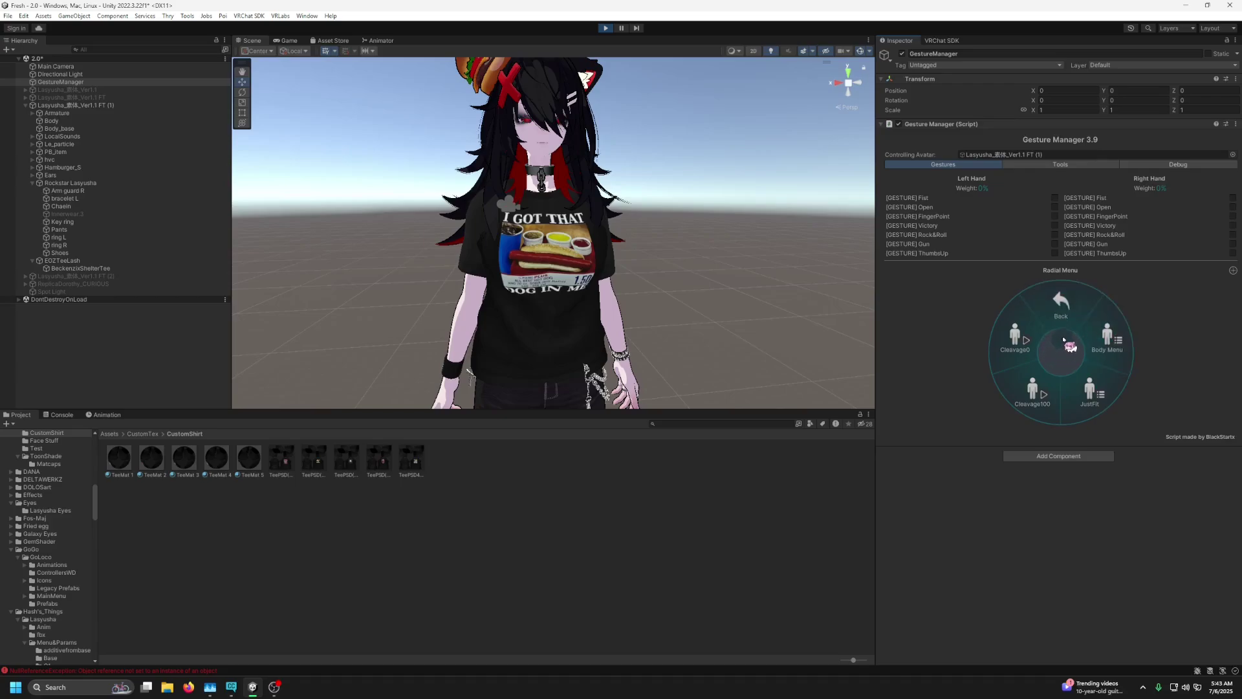
{"action": "left_click", "coordinate": [1061, 309]}
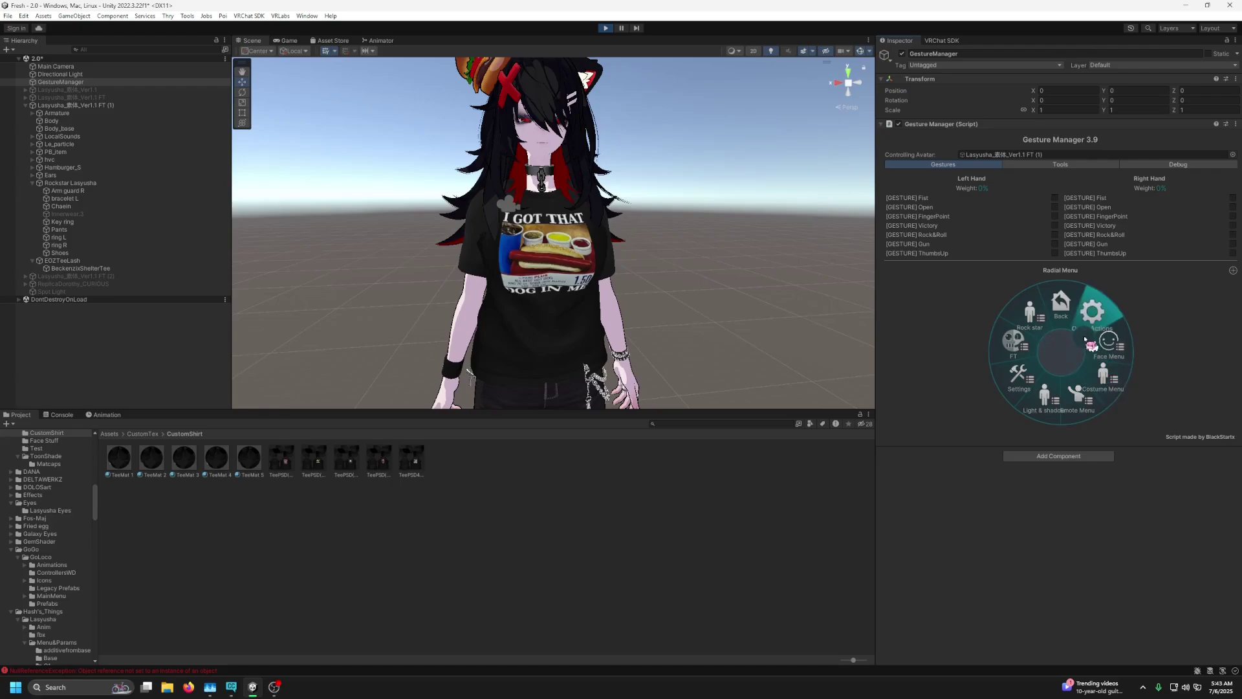
{"action": "left_click", "coordinate": [1100, 381]}
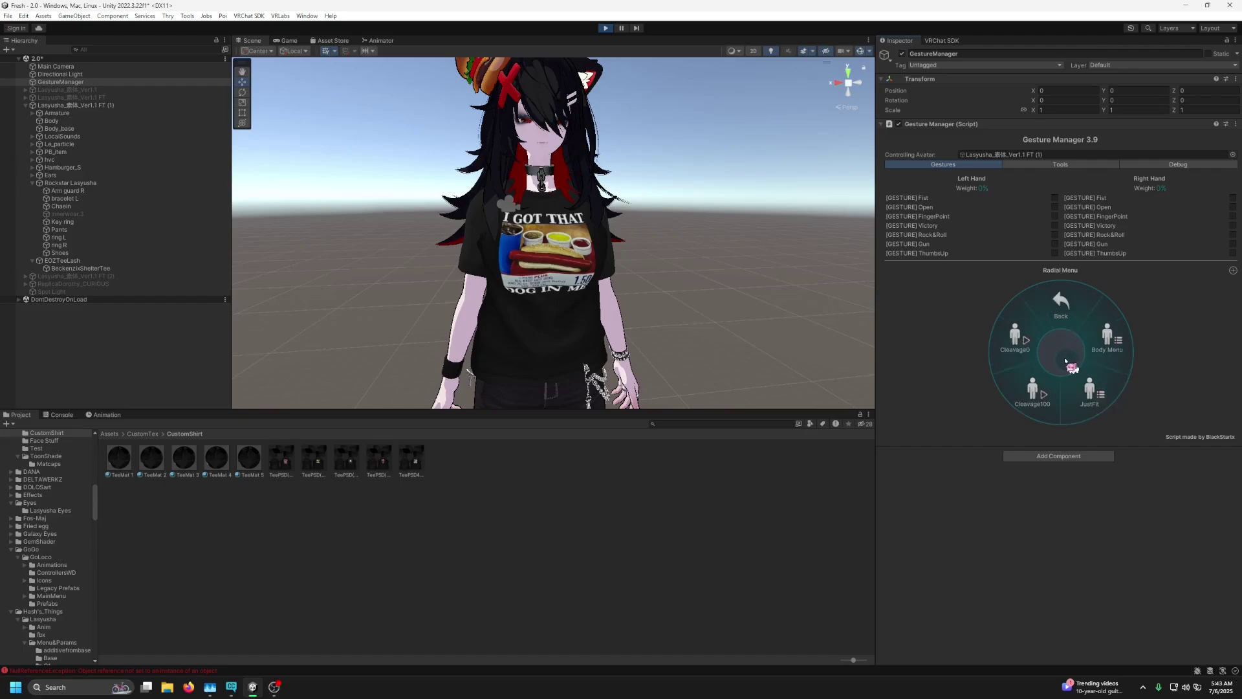
{"action": "left_click", "coordinate": [1119, 343]}
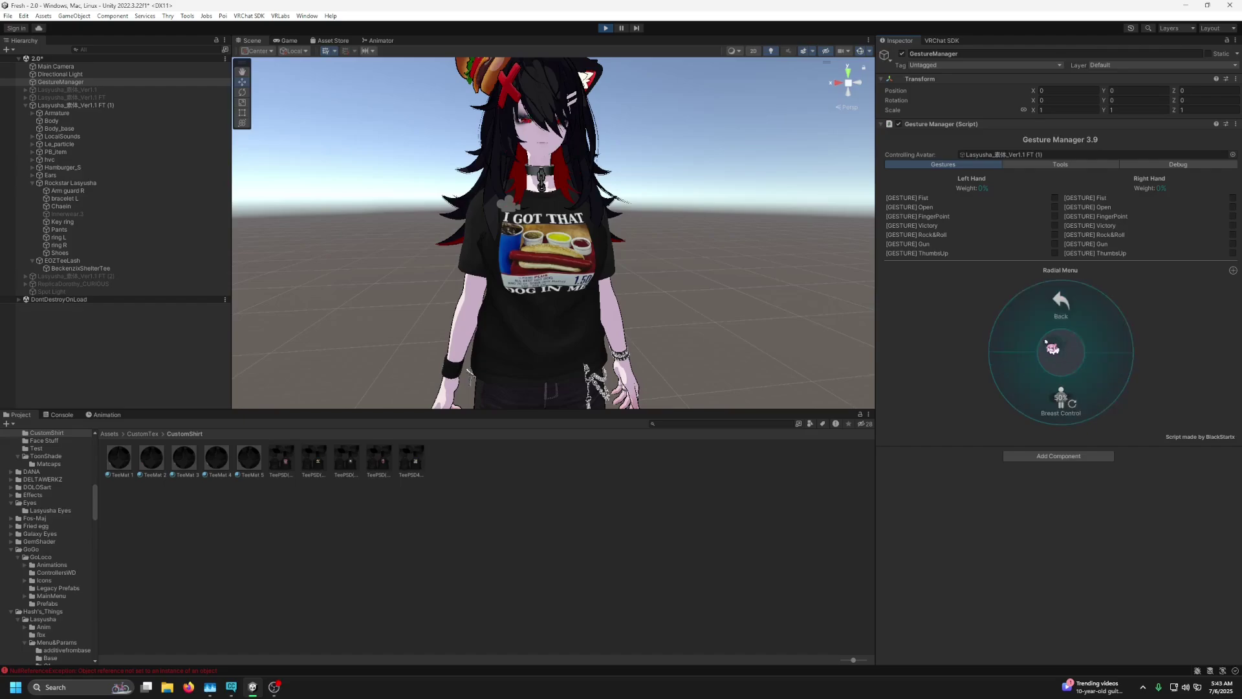
{"action": "left_click", "coordinate": [606, 30]}
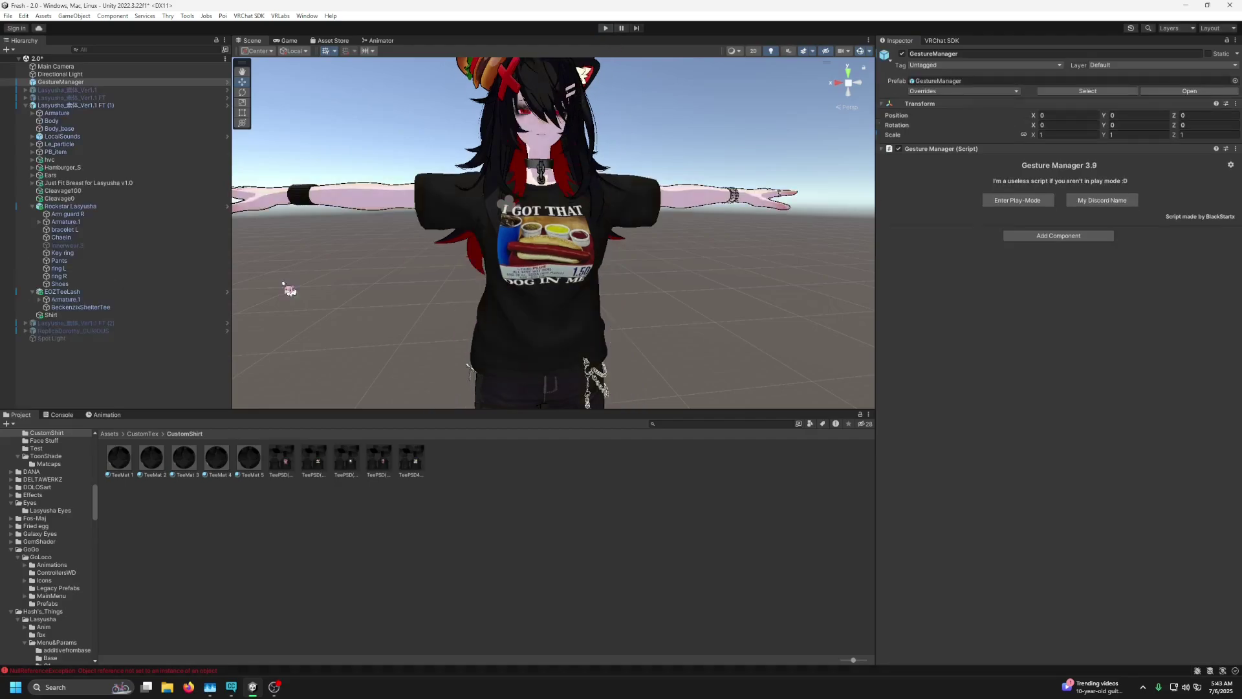
Show the Menu Path help for the Shirt object's VRCFury Toggle and set the path to Costume Menu/Body Menu/Shirt.
{"action": "left_click", "coordinate": [76, 314]}
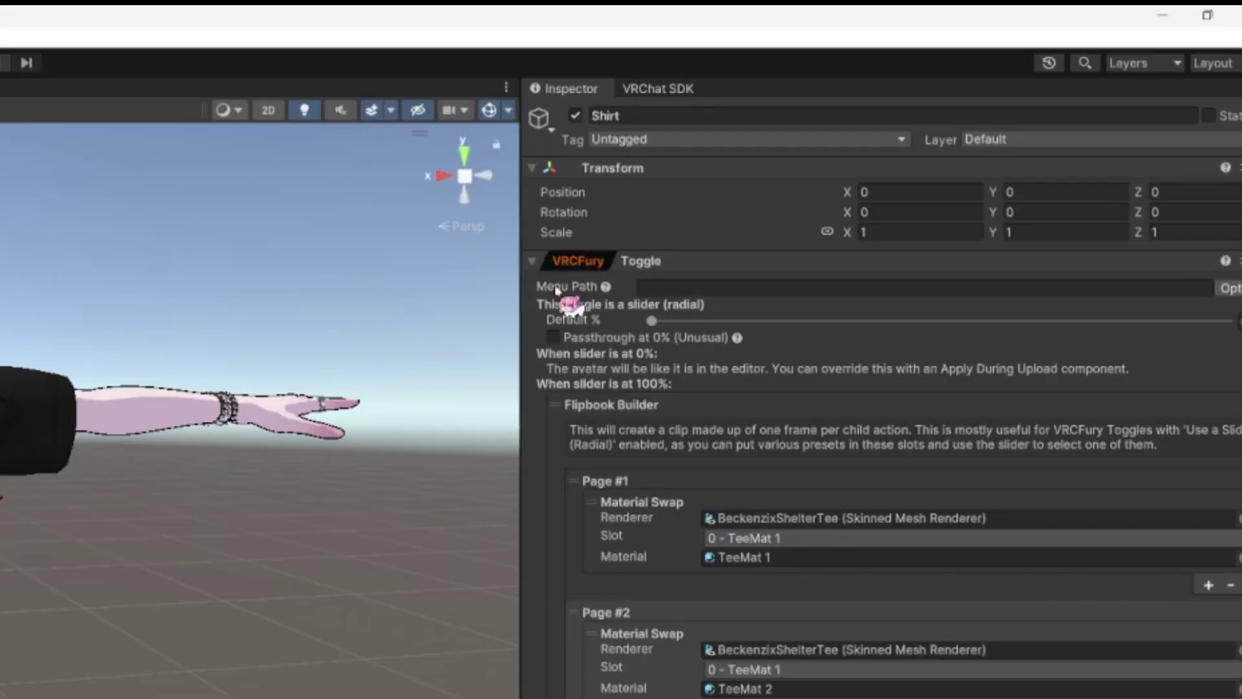
{"action": "left_click", "coordinate": [606, 287]}
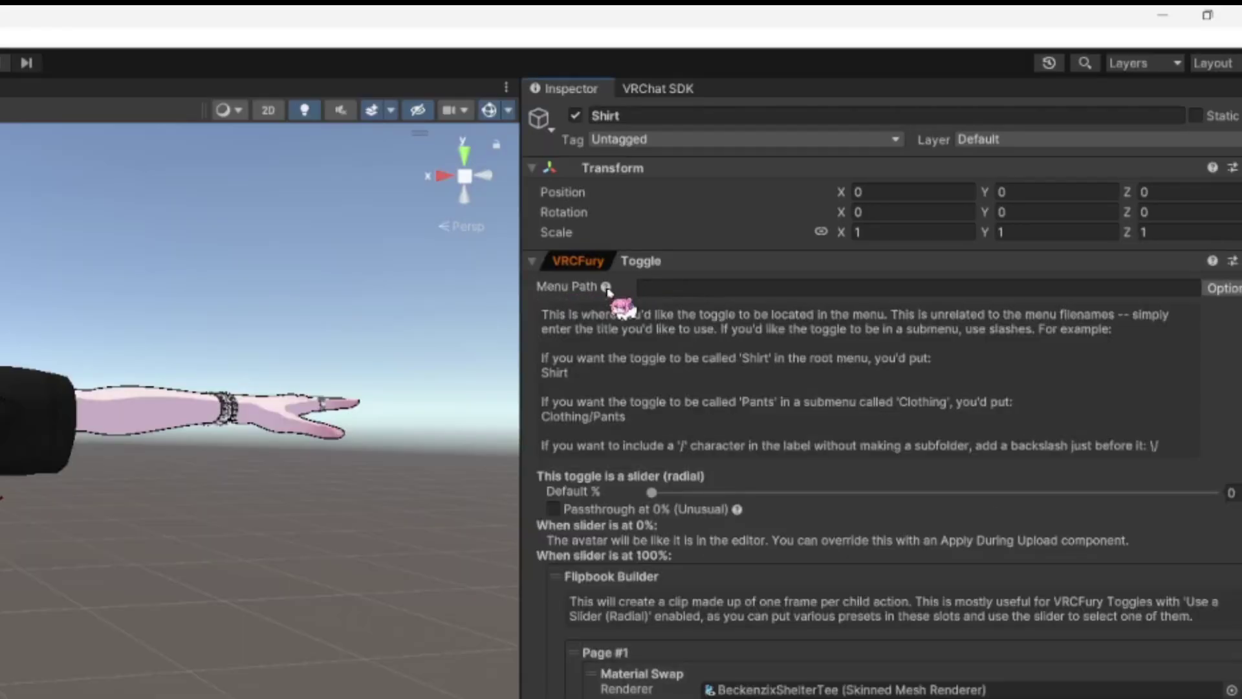
{"action": "left_click", "coordinate": [607, 287]}
{"action": "left_click", "coordinate": [606, 286]}
{"action": "left_click", "coordinate": [679, 287]}
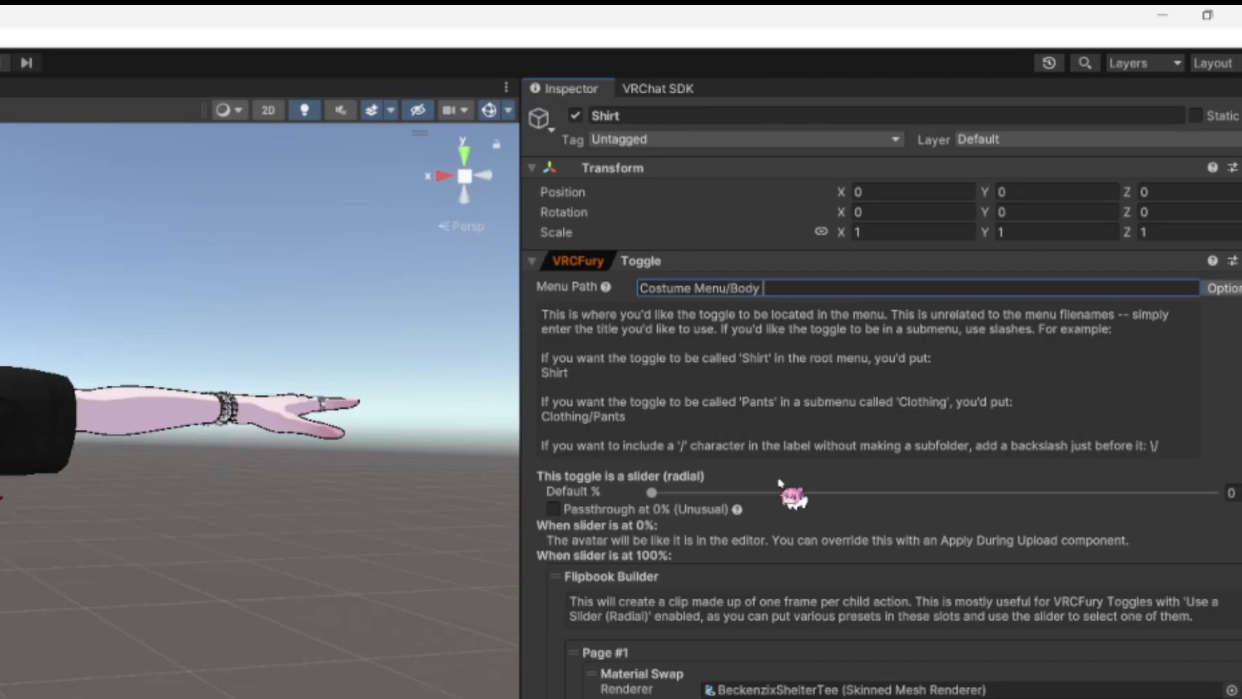
{"action": "type", "text": "Menu/Shirt"}
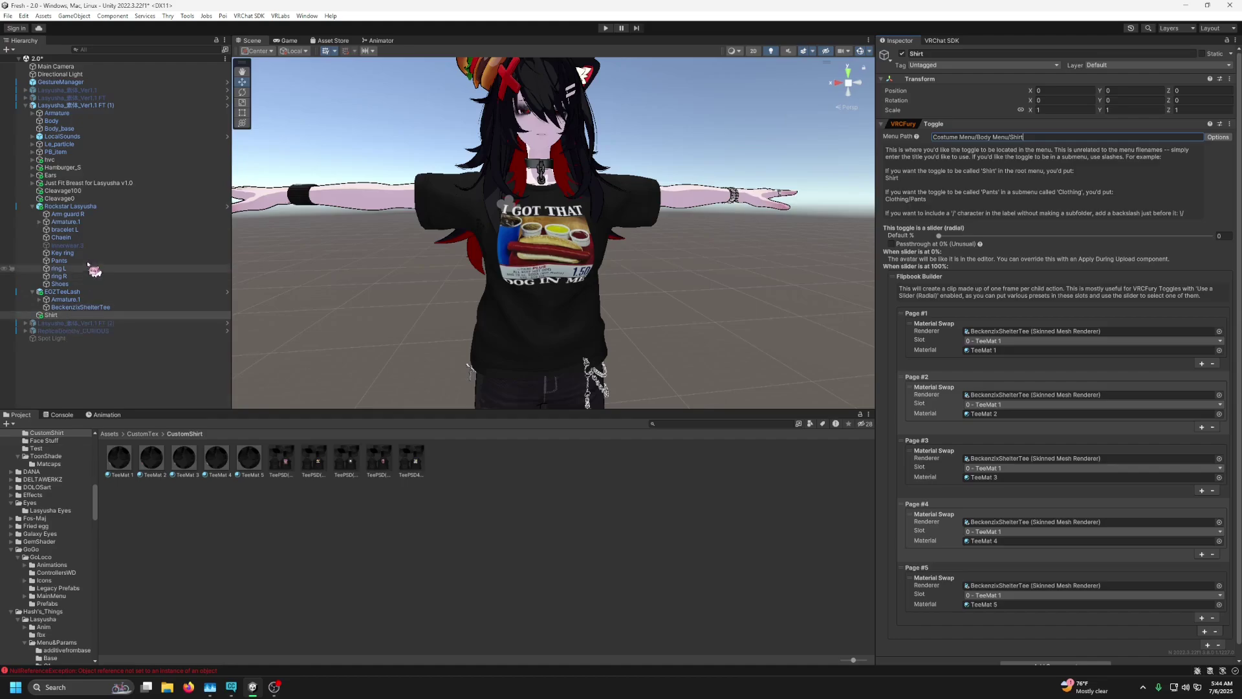
Enter play mode through GestureManager and check the Costume Menu's Body Menu for the Shirt radial in the Scene view.
{"action": "left_click", "coordinate": [65, 82]}
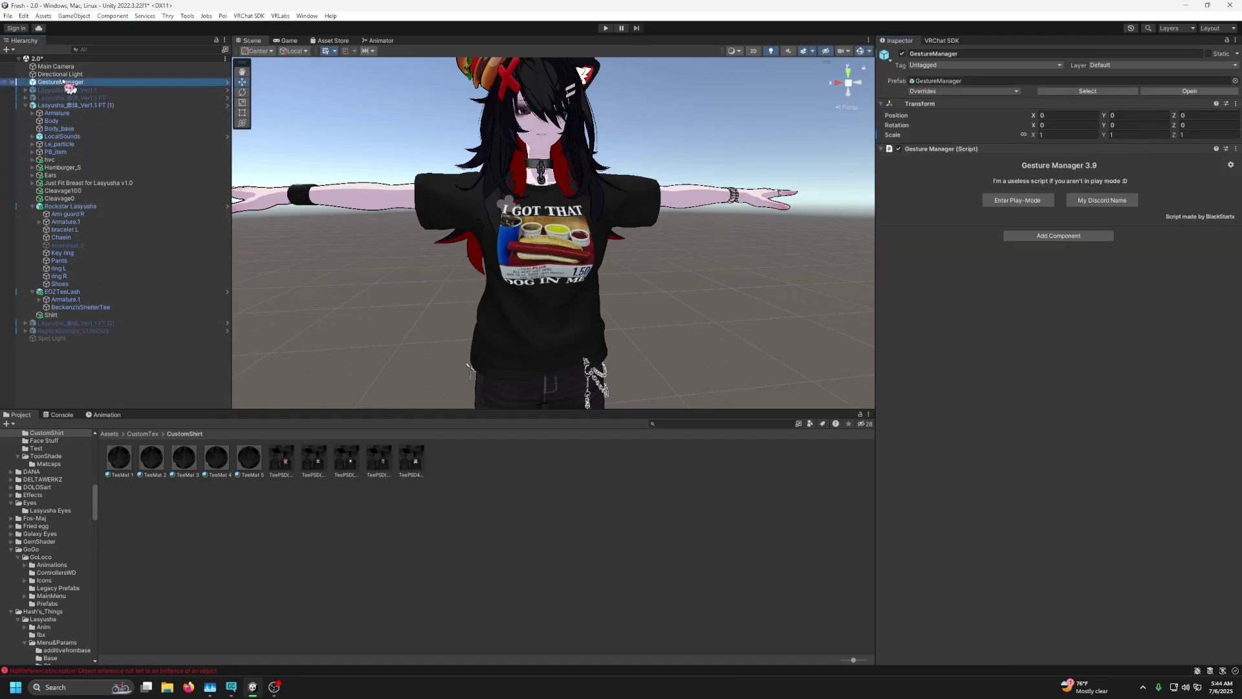
{"action": "left_click", "coordinate": [990, 200]}
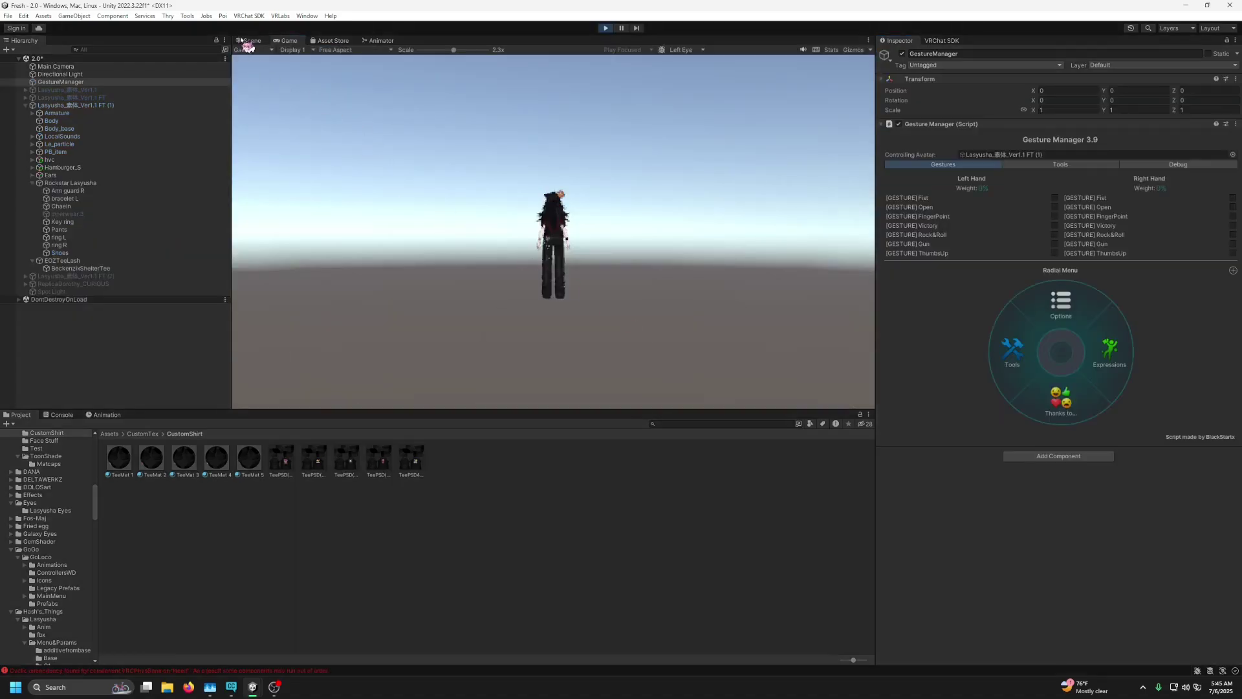
{"action": "left_click", "coordinate": [242, 40]}
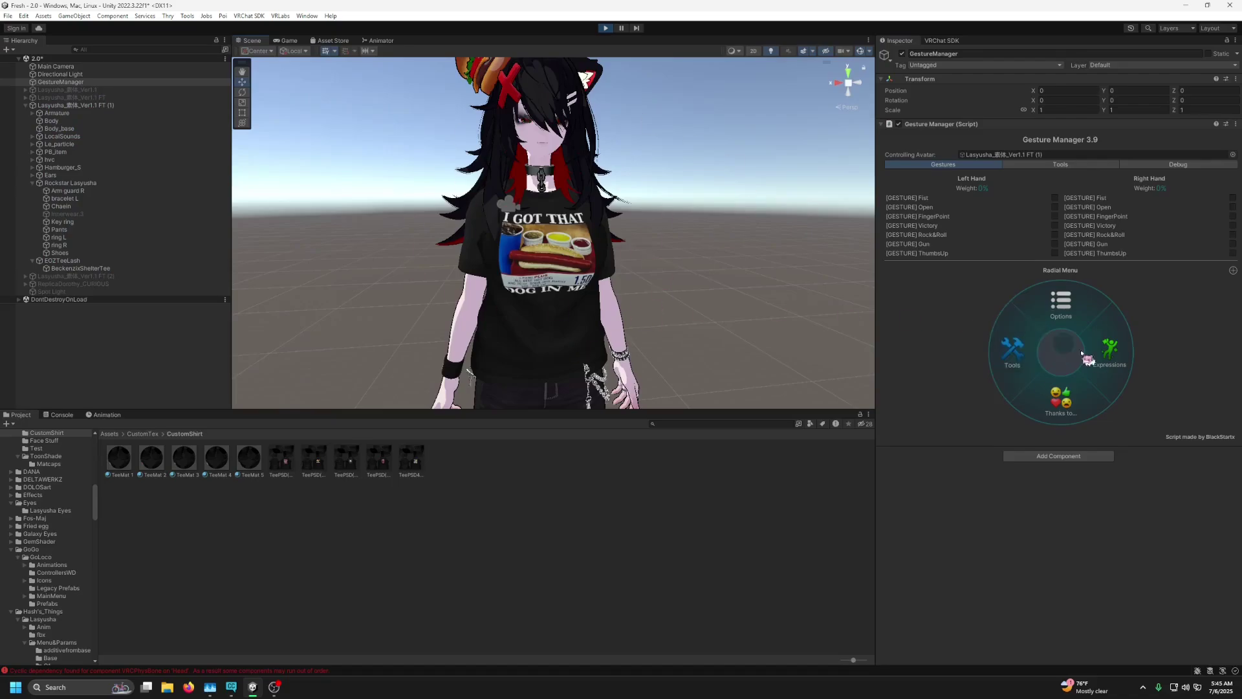
{"action": "left_click", "coordinate": [1103, 353]}
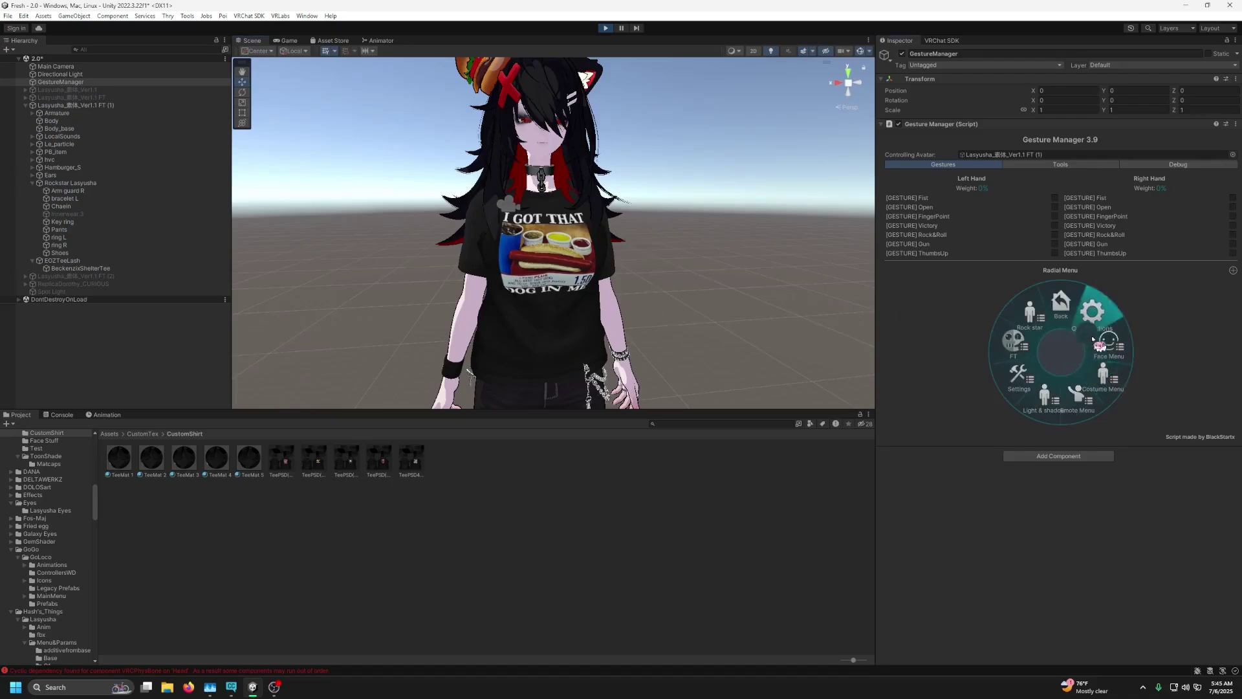
{"action": "left_click", "coordinate": [1107, 381]}
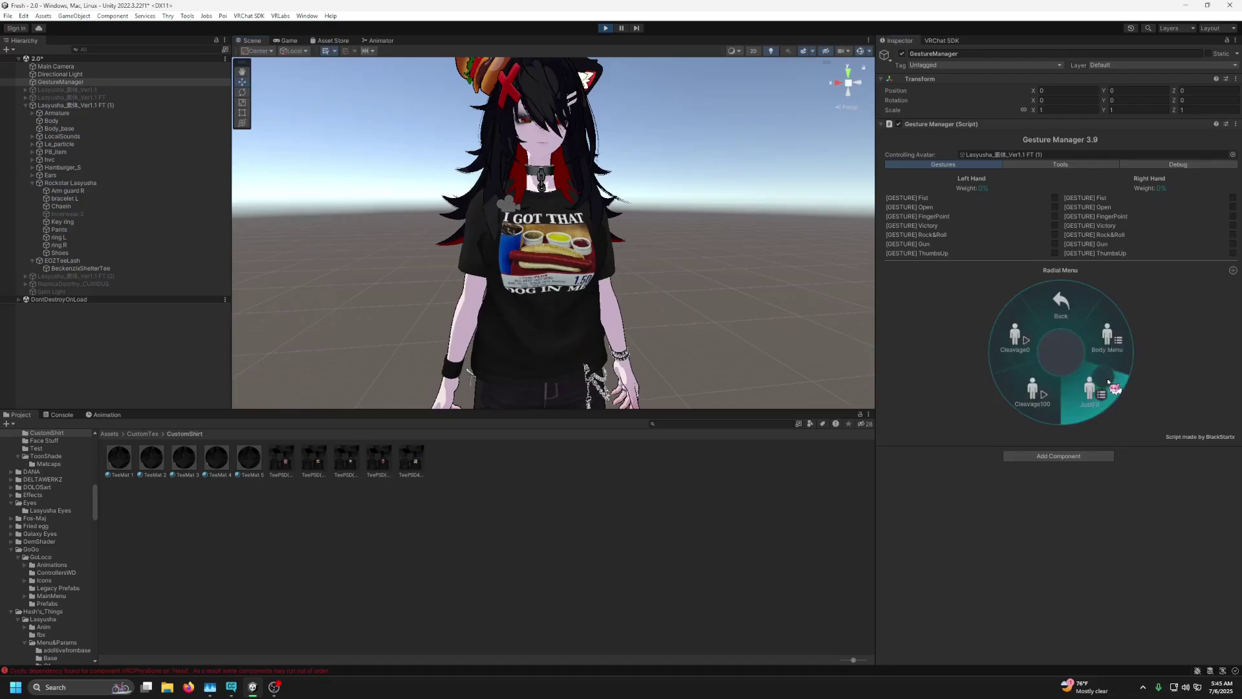
{"action": "left_click", "coordinate": [1102, 343]}
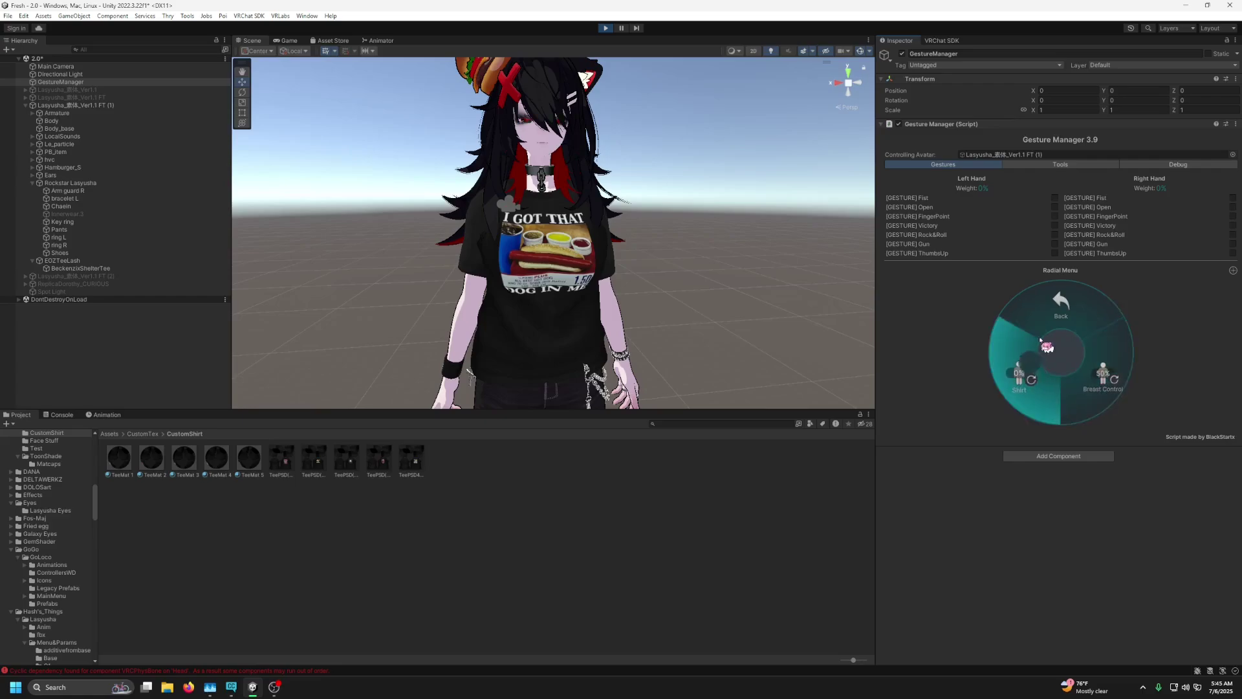
{"action": "left_click", "coordinate": [1065, 318]}
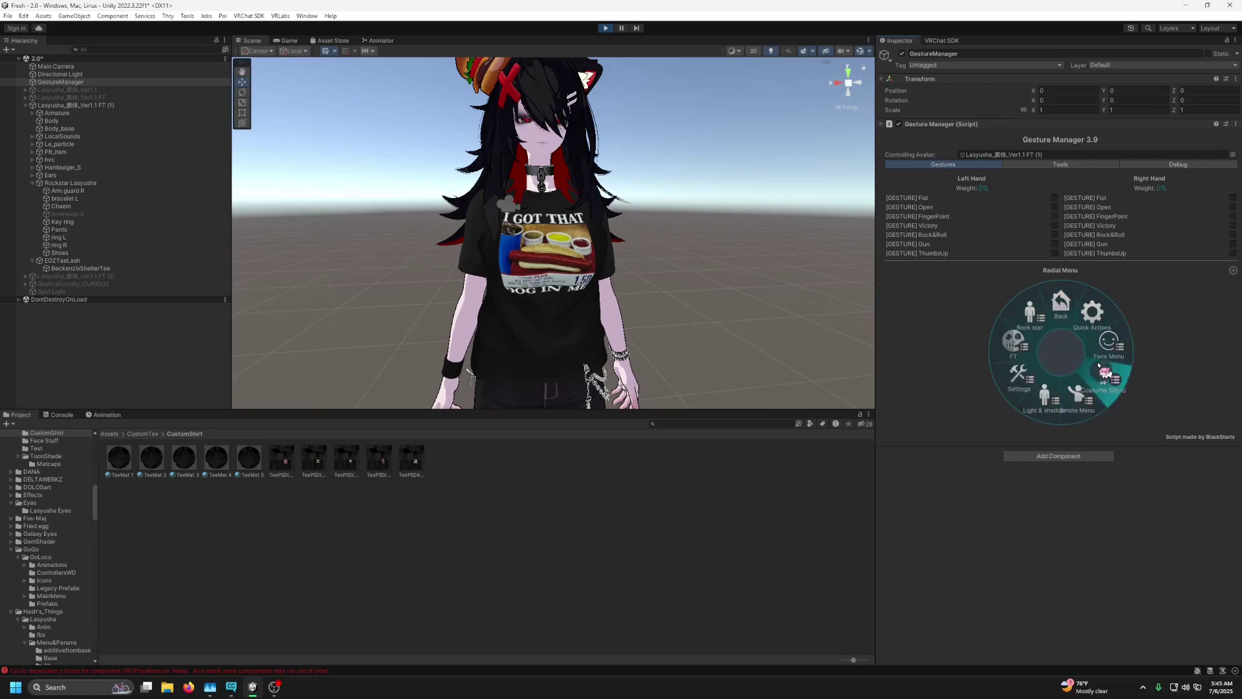
Test the Shirt radial in the Costume Menu's Body Menu across its range, and exit play mode.
{"action": "left_click", "coordinate": [1103, 375]}
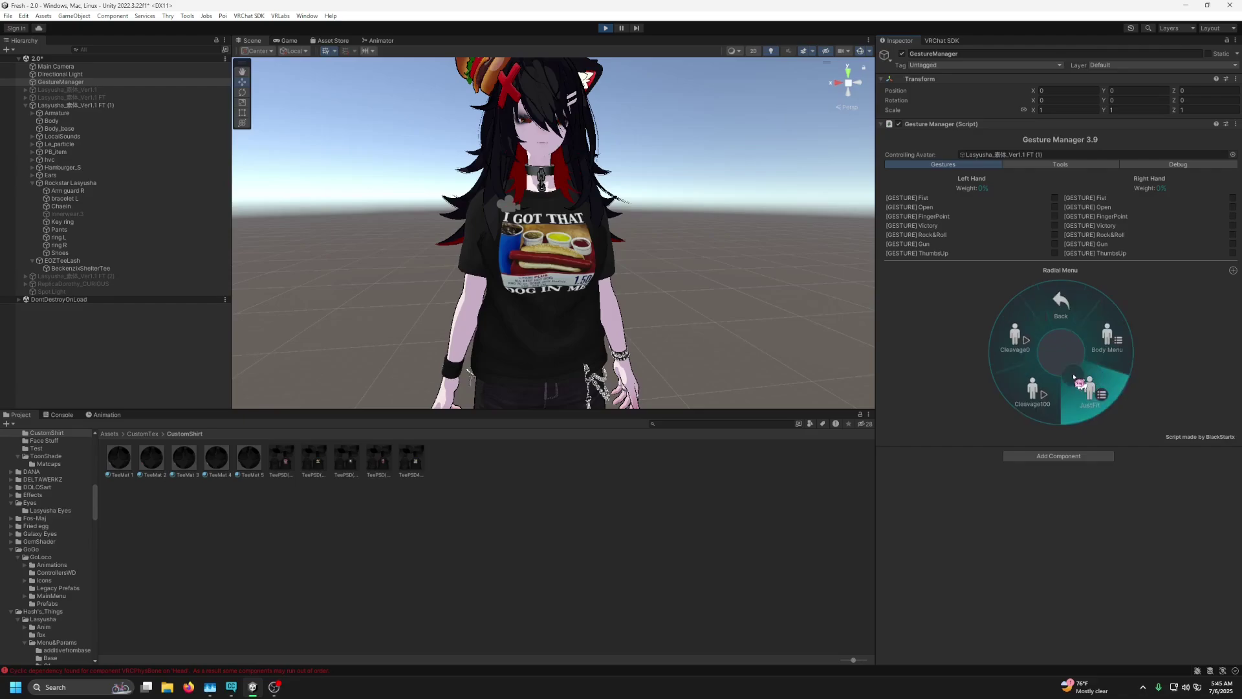
{"action": "left_click", "coordinate": [1112, 335]}
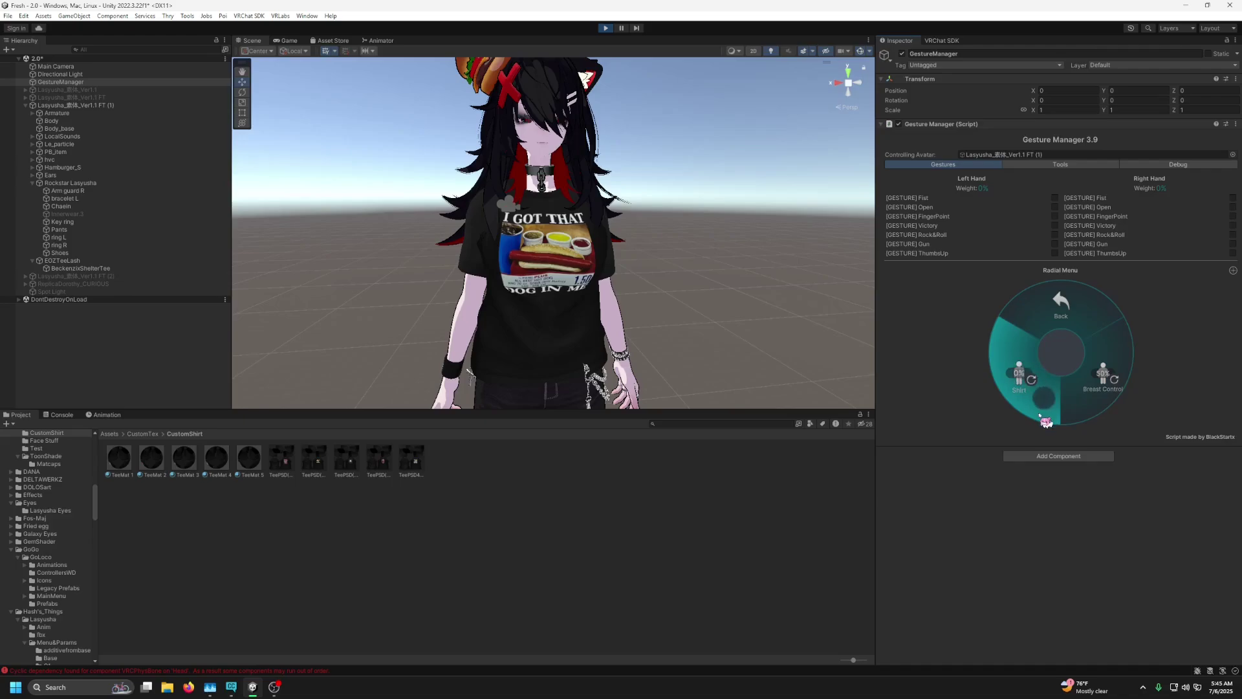
{"action": "left_click", "coordinate": [1022, 373]}
{"action": "left_click_drag", "start_coordinate": [1029, 380], "coordinate": [1031, 320]}
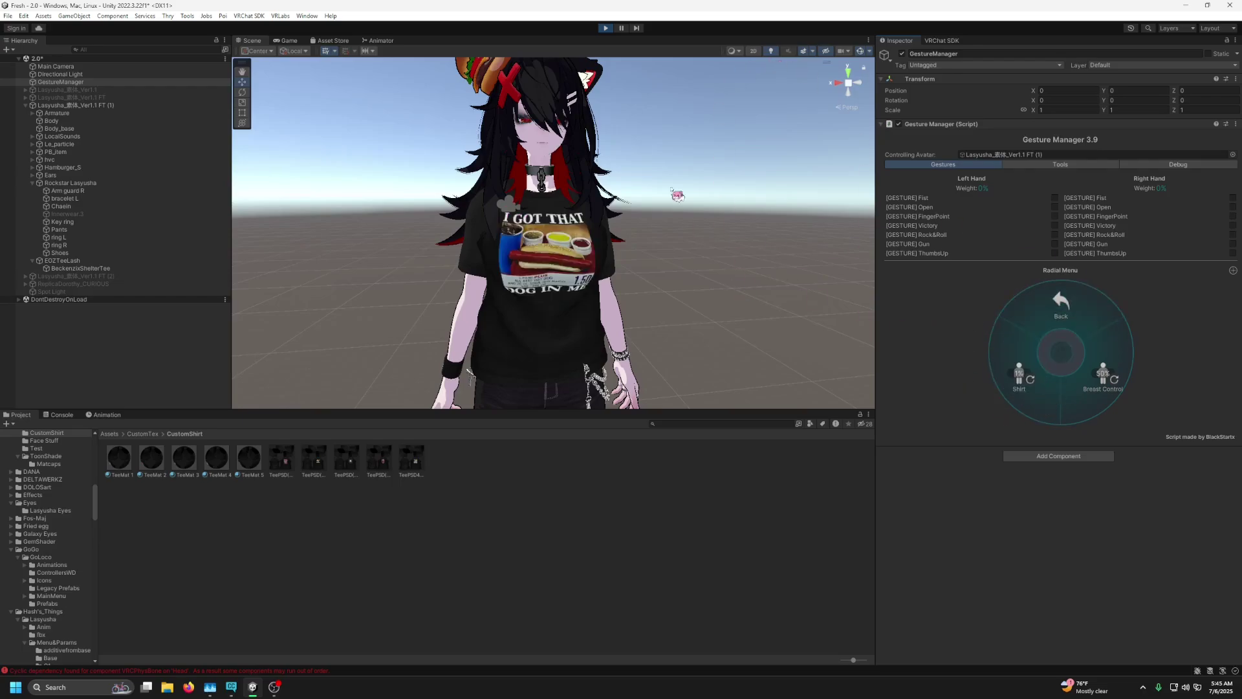
{"action": "left_click", "coordinate": [603, 28]}
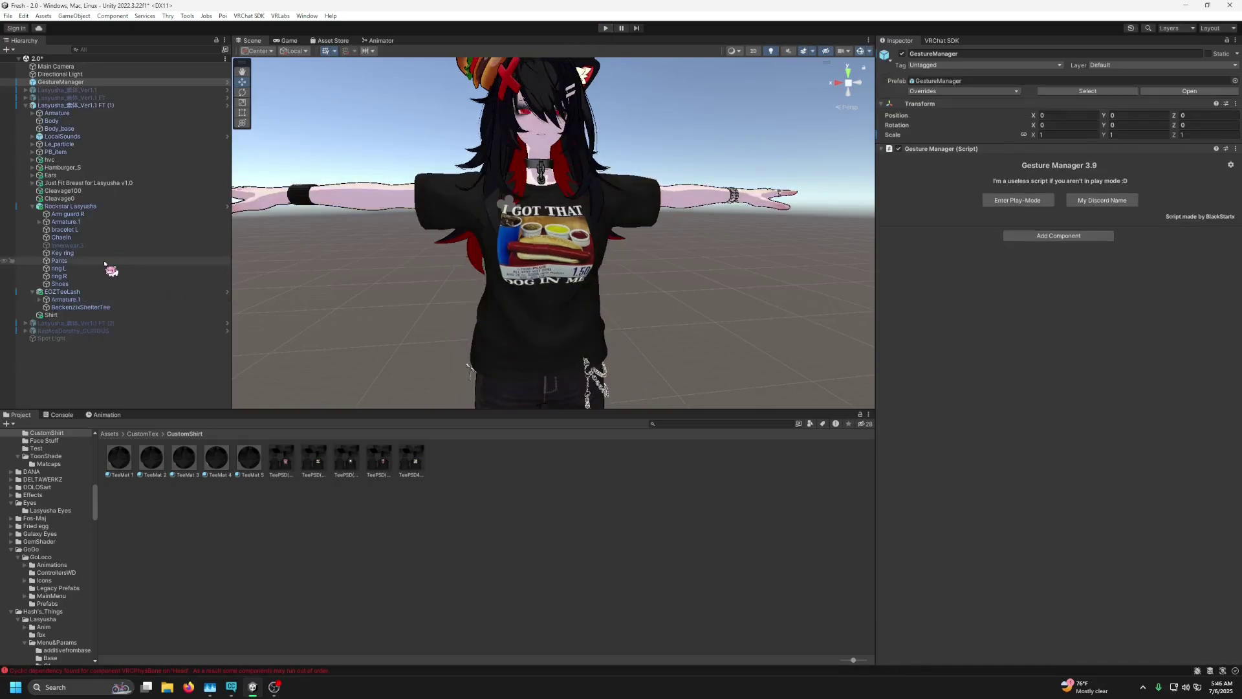
Add a sixth flipbook page to the Shirt toggle with an Object Toggle action that turns on Arm guard R.
{"action": "left_click", "coordinate": [75, 315]}
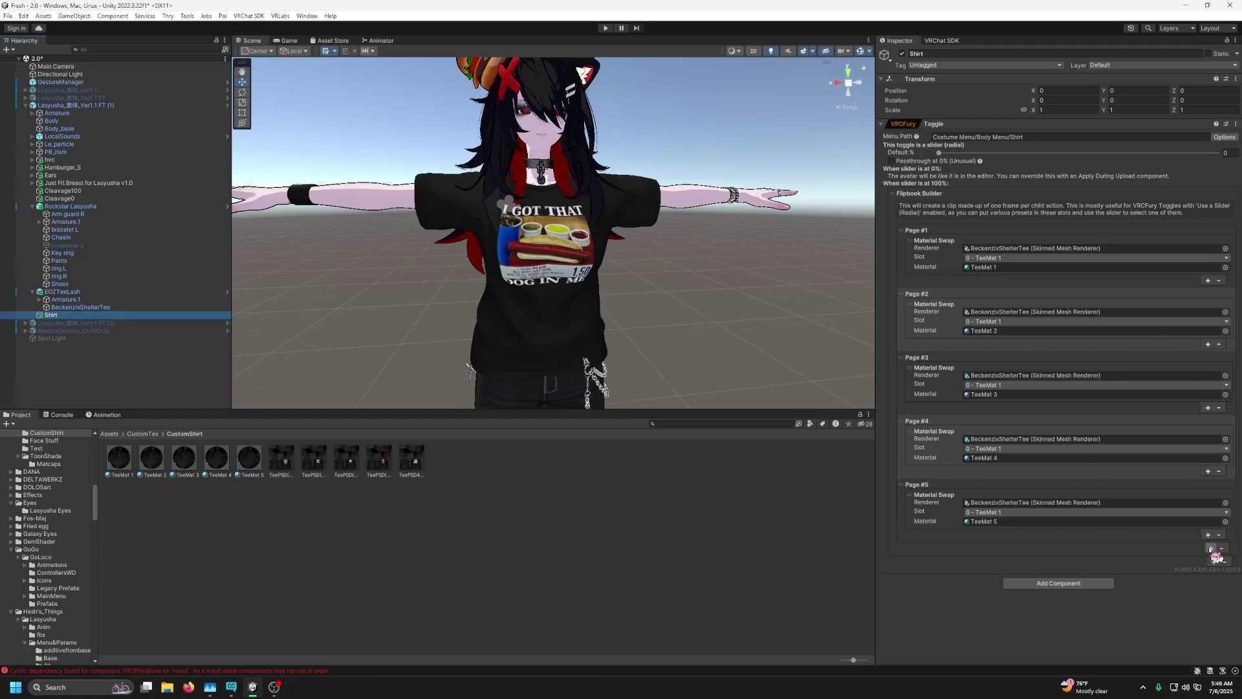
{"action": "left_click", "coordinate": [1208, 535]}
{"action": "left_click", "coordinate": [1091, 556]}
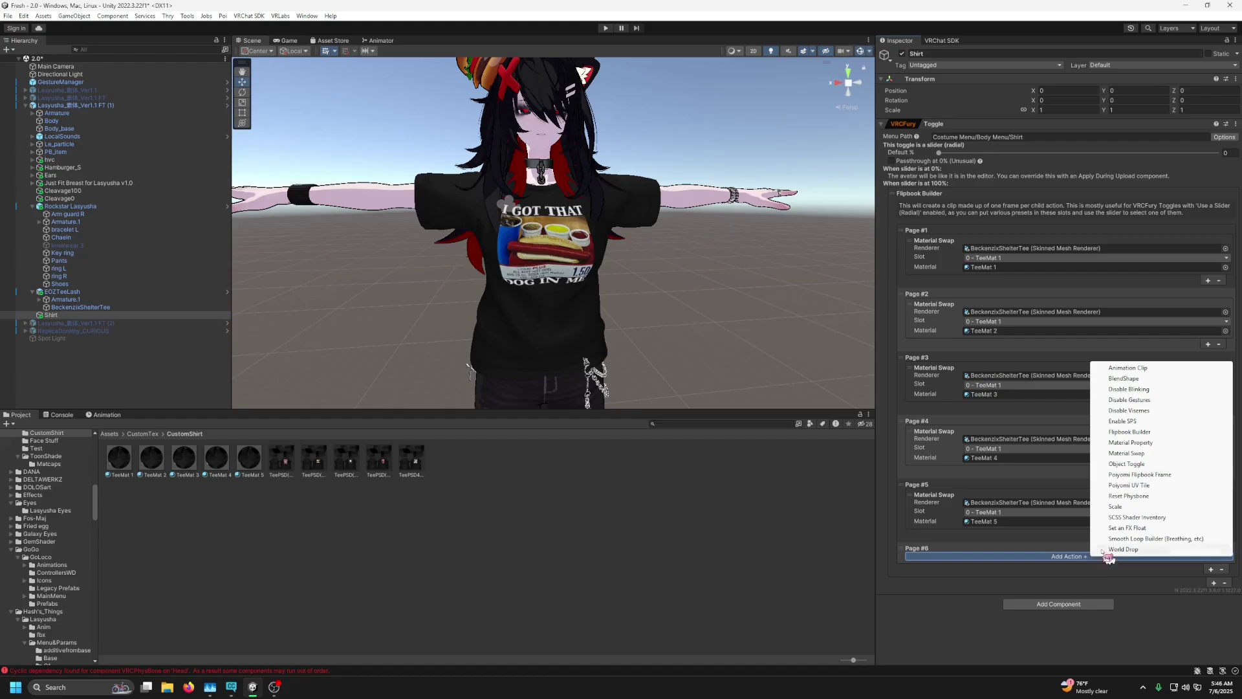
{"action": "left_click", "coordinate": [1126, 464]}
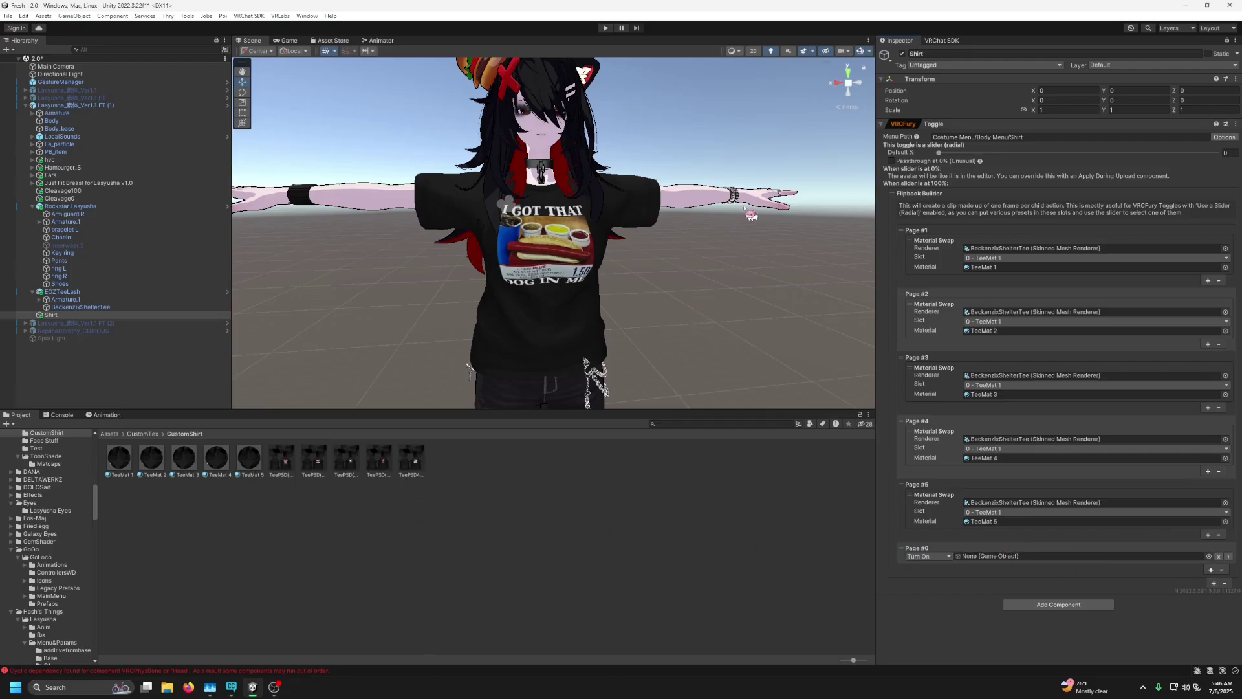
{"action": "left_click", "coordinate": [321, 212]}
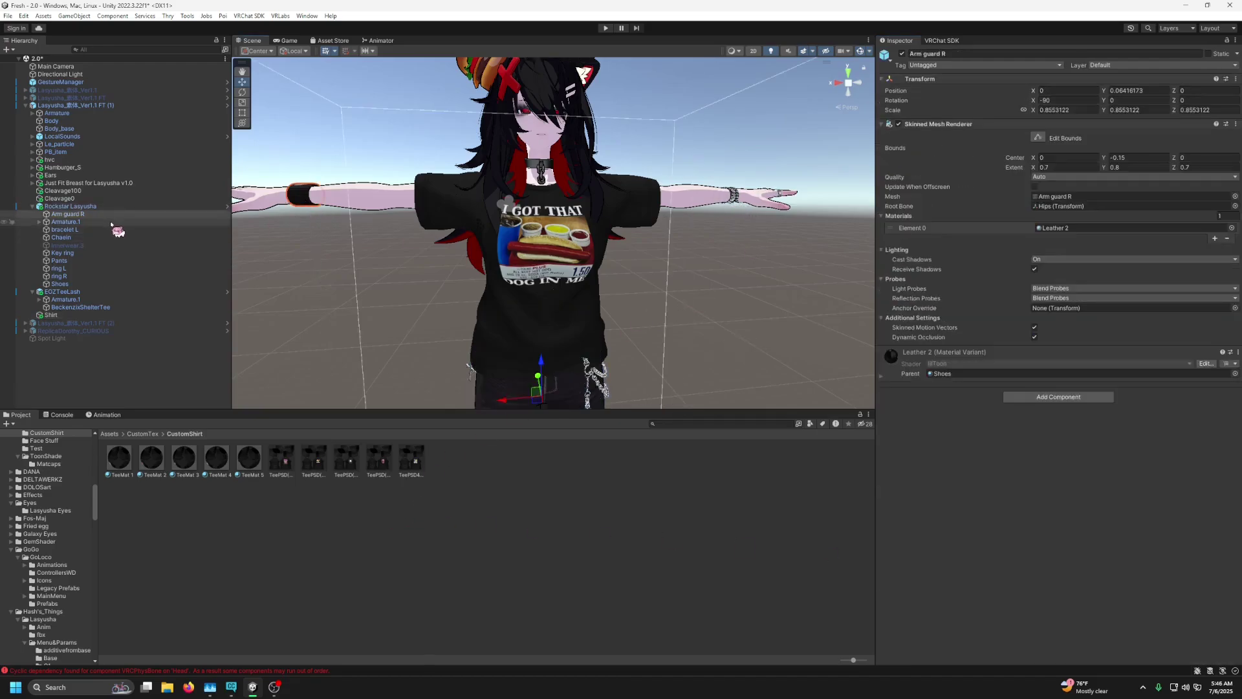
{"action": "left_click", "coordinate": [51, 315]}
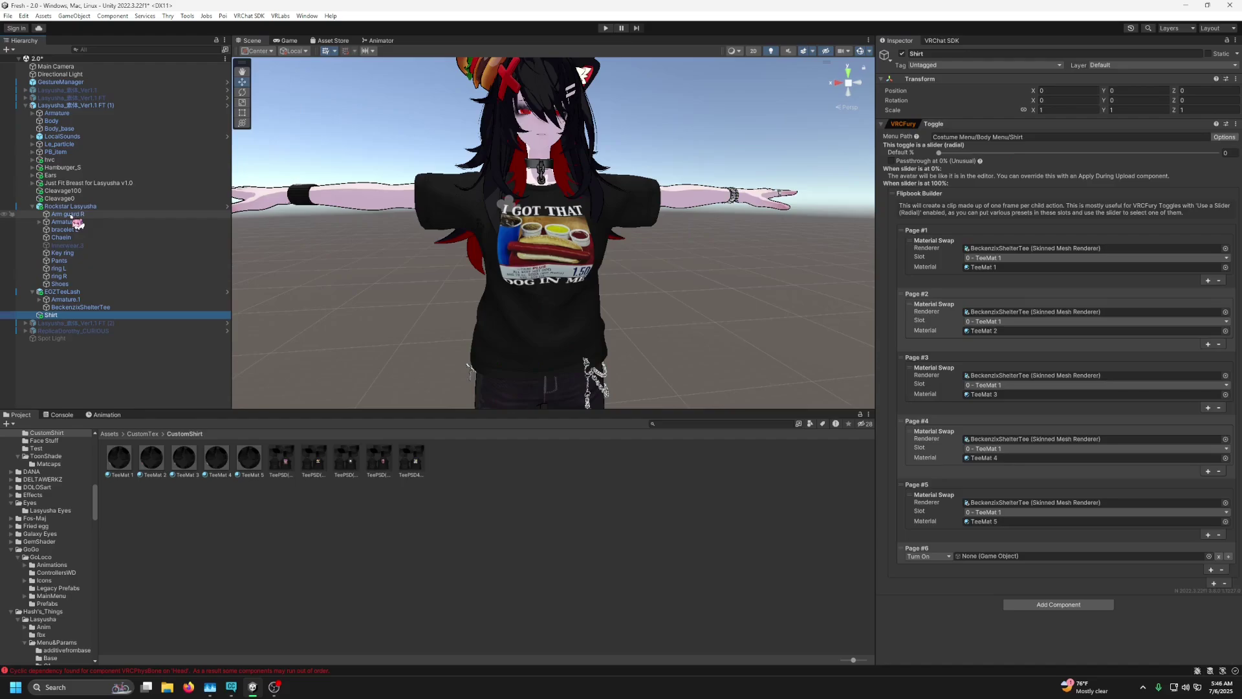
{"action": "left_click_drag", "start_coordinate": [72, 217], "coordinate": [989, 557]}
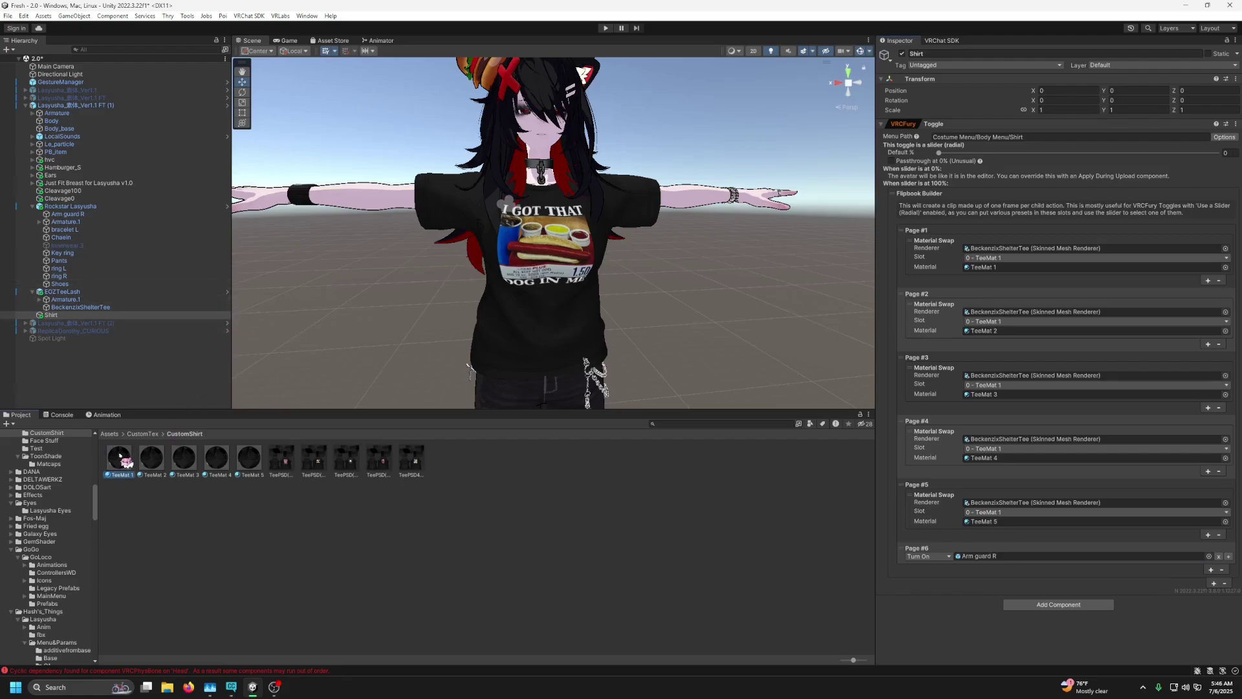
{"action": "left_click_drag", "start_coordinate": [119, 459], "coordinate": [457, 331]}
{"action": "left_click", "coordinate": [1211, 570]}
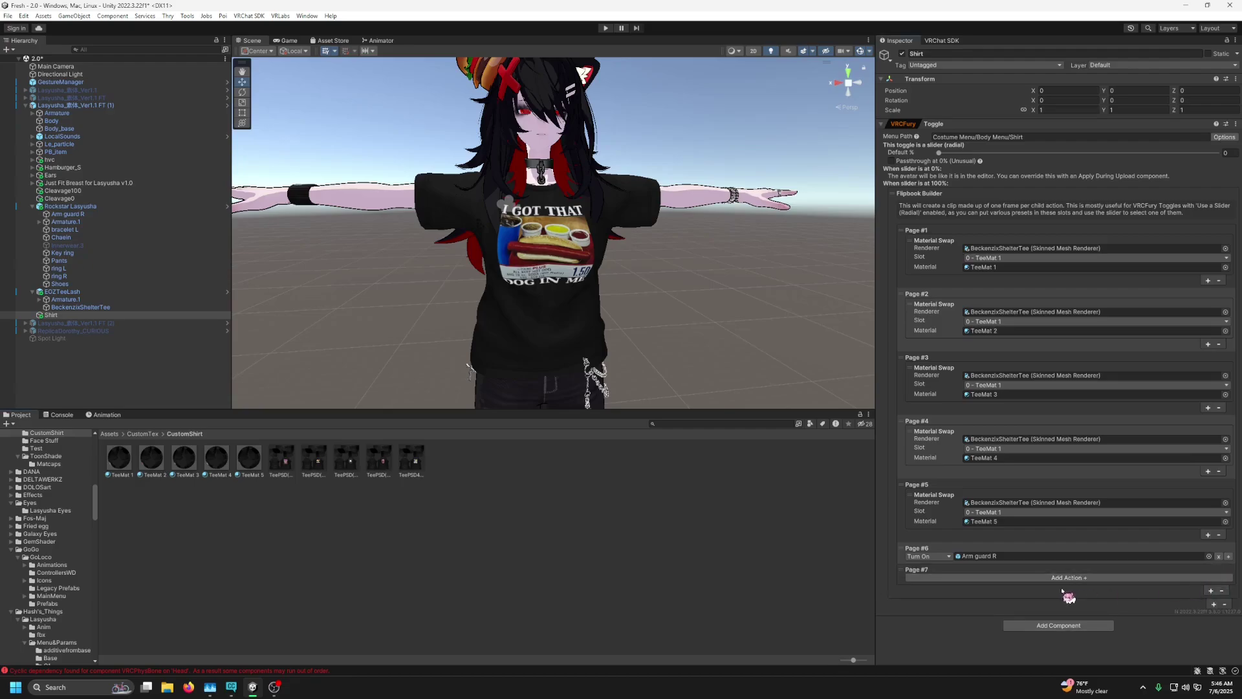
{"action": "right_click", "coordinate": [900, 573]}
{"action": "left_click", "coordinate": [941, 605]}
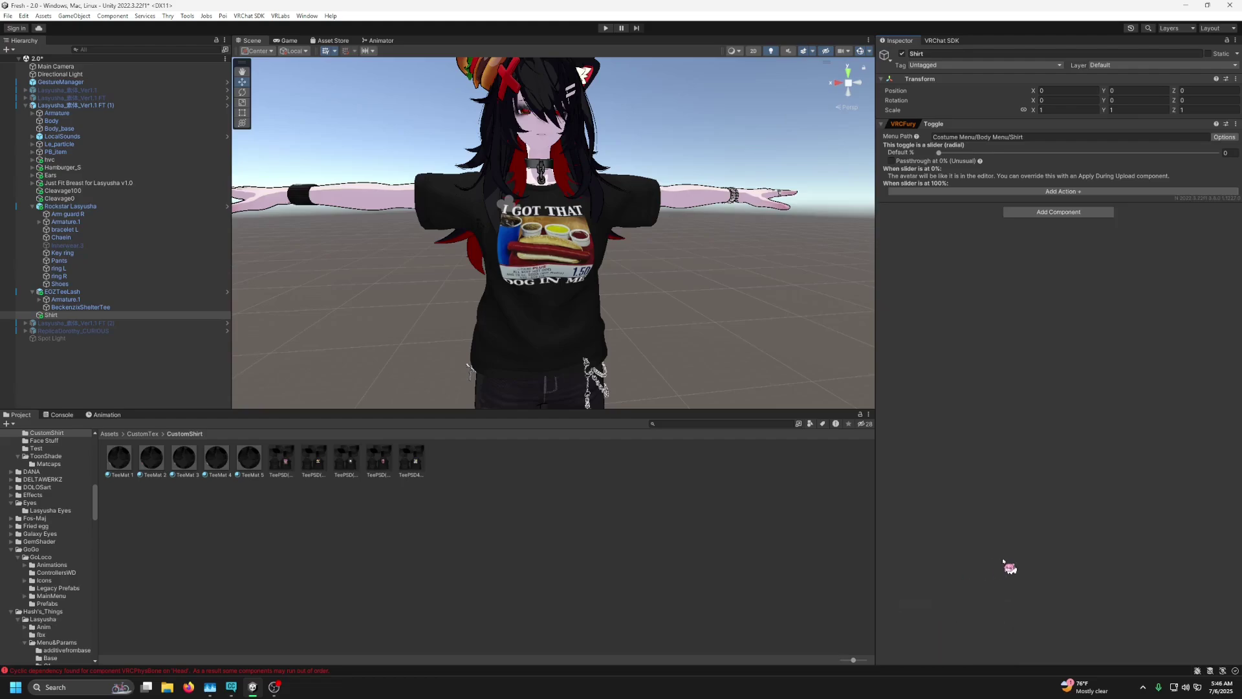
{"action": "key", "text": "ctrl+z"}
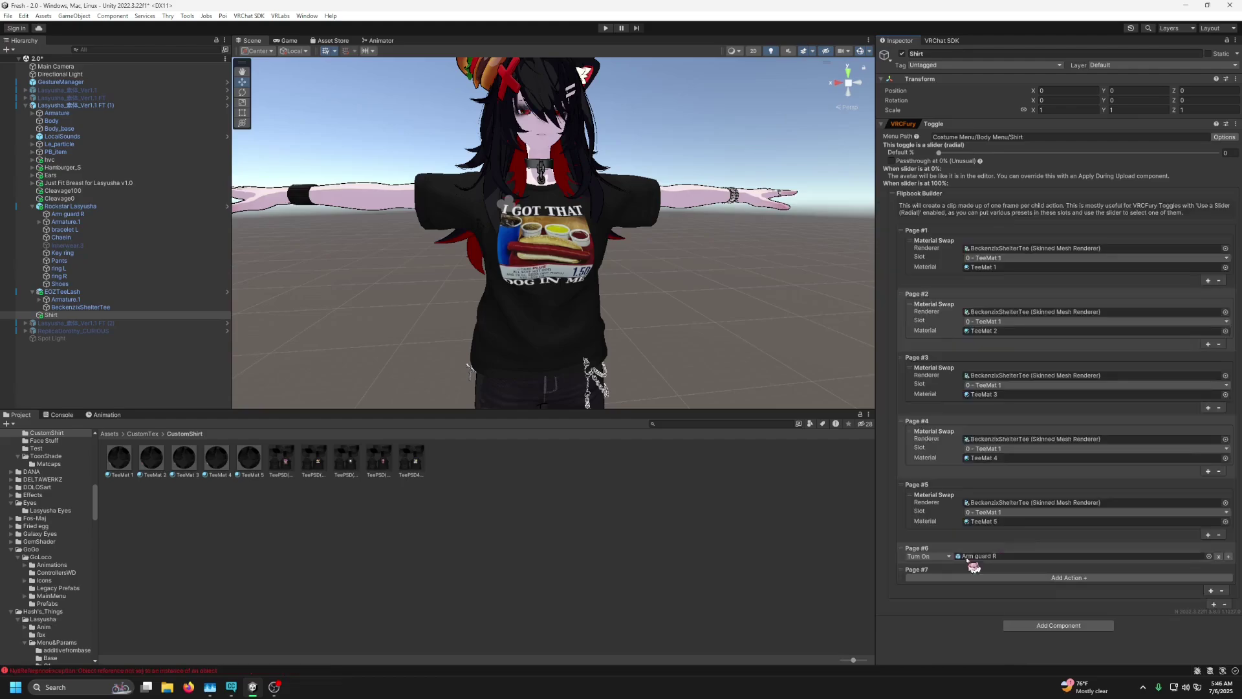
{"action": "right_click", "coordinate": [918, 571]}
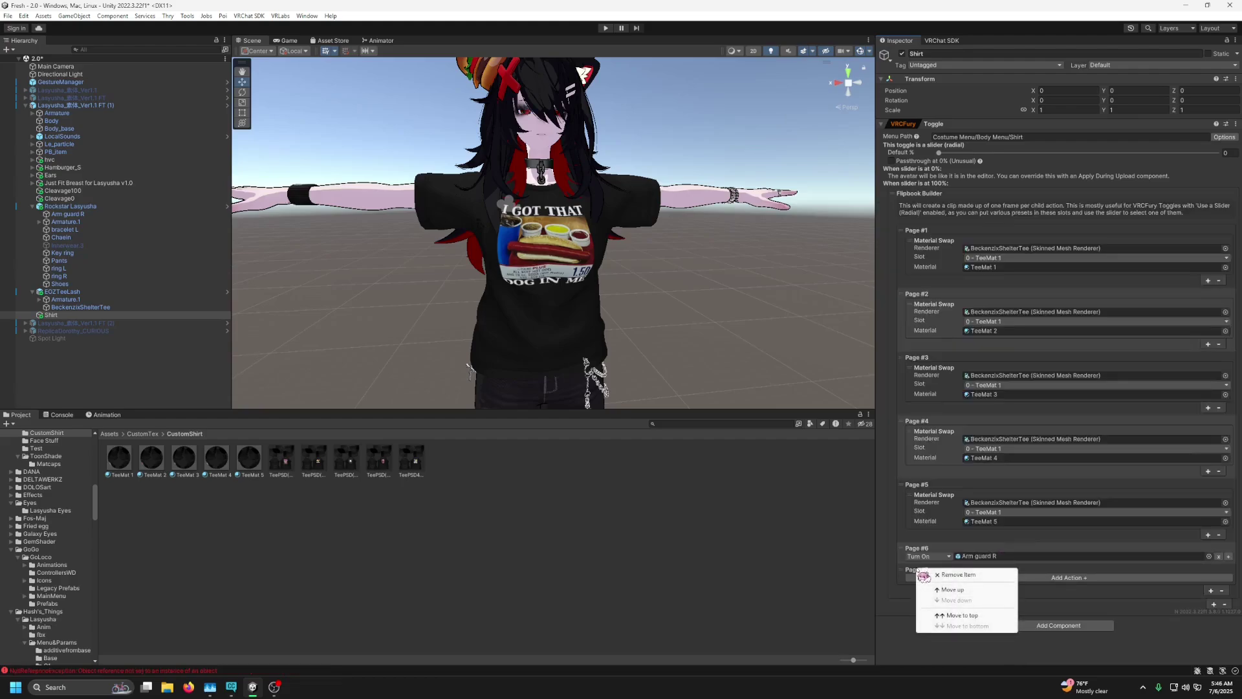
{"action": "left_click", "coordinate": [957, 574]}
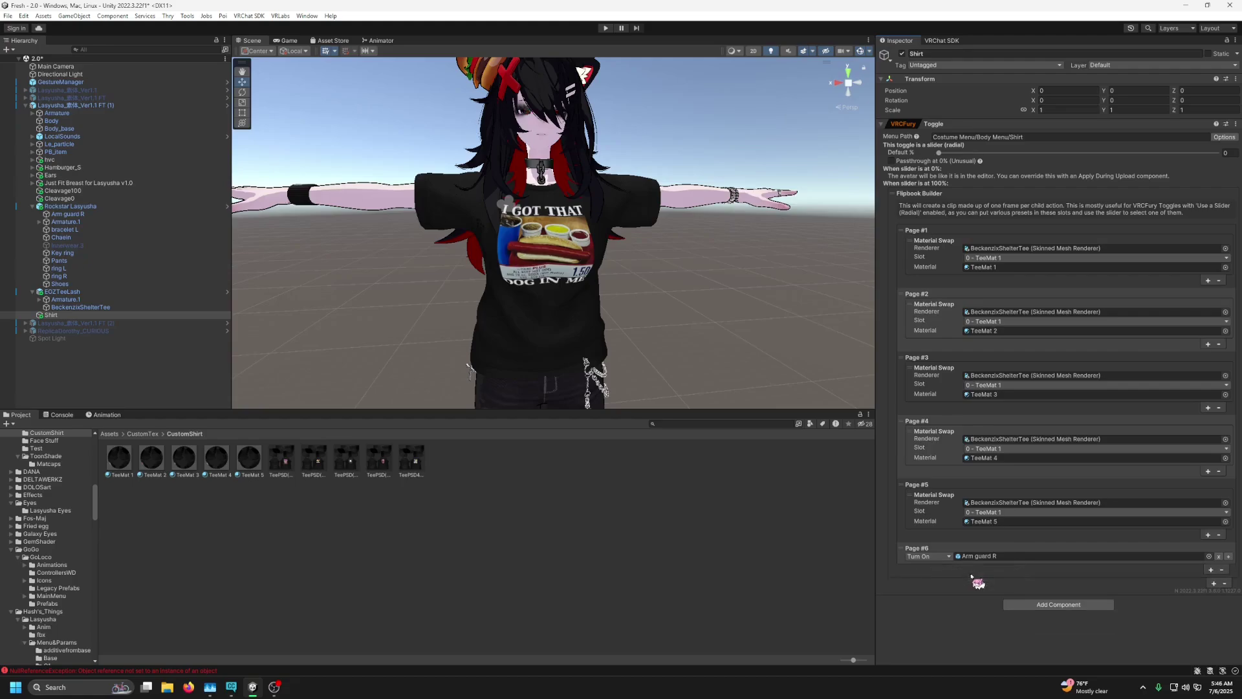
Make page 6 turn off Arm guard R and add a Material Swap applying TeeMat 2 to BeckenzixShelterTee.
{"action": "left_click", "coordinate": [1227, 556]}
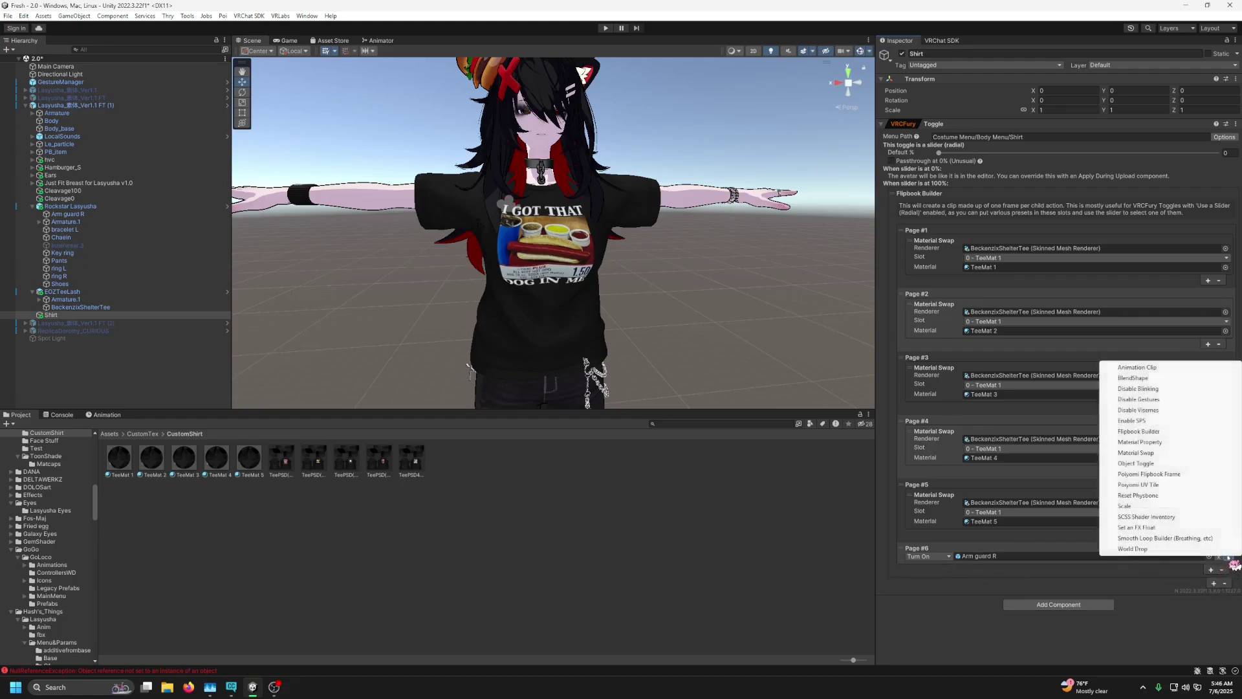
{"action": "left_click", "coordinate": [1158, 453]}
{"action": "left_click", "coordinate": [951, 559]}
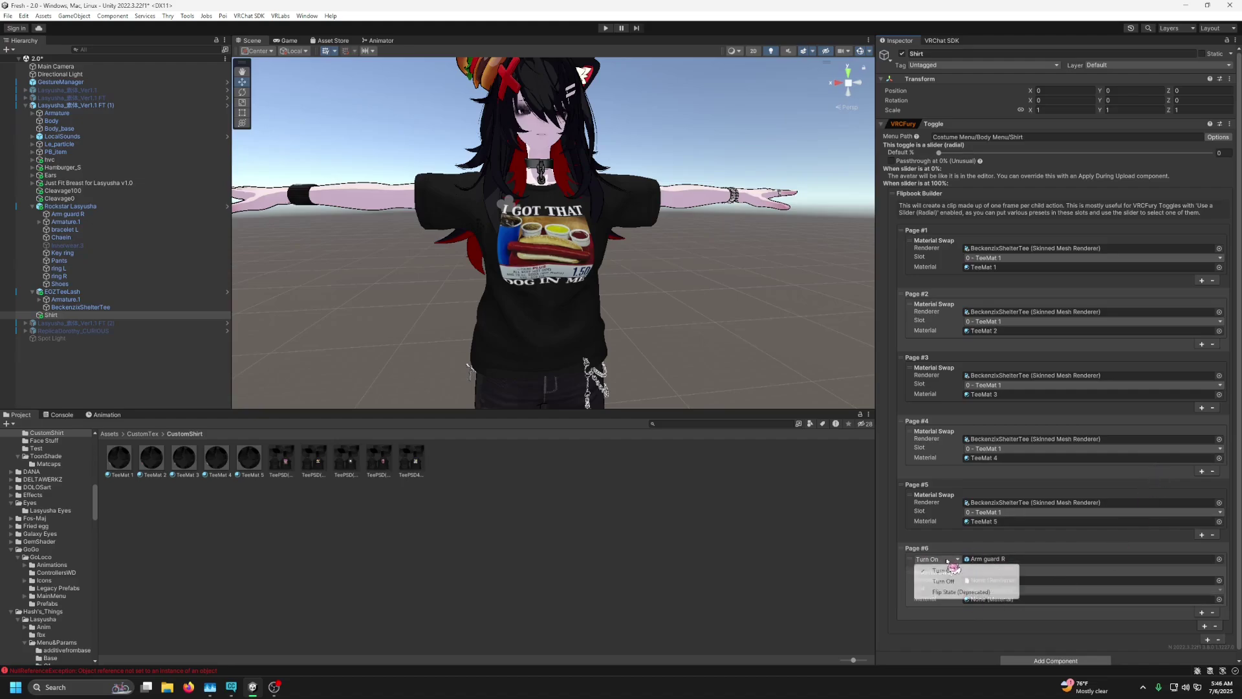
{"action": "left_click", "coordinate": [962, 581]}
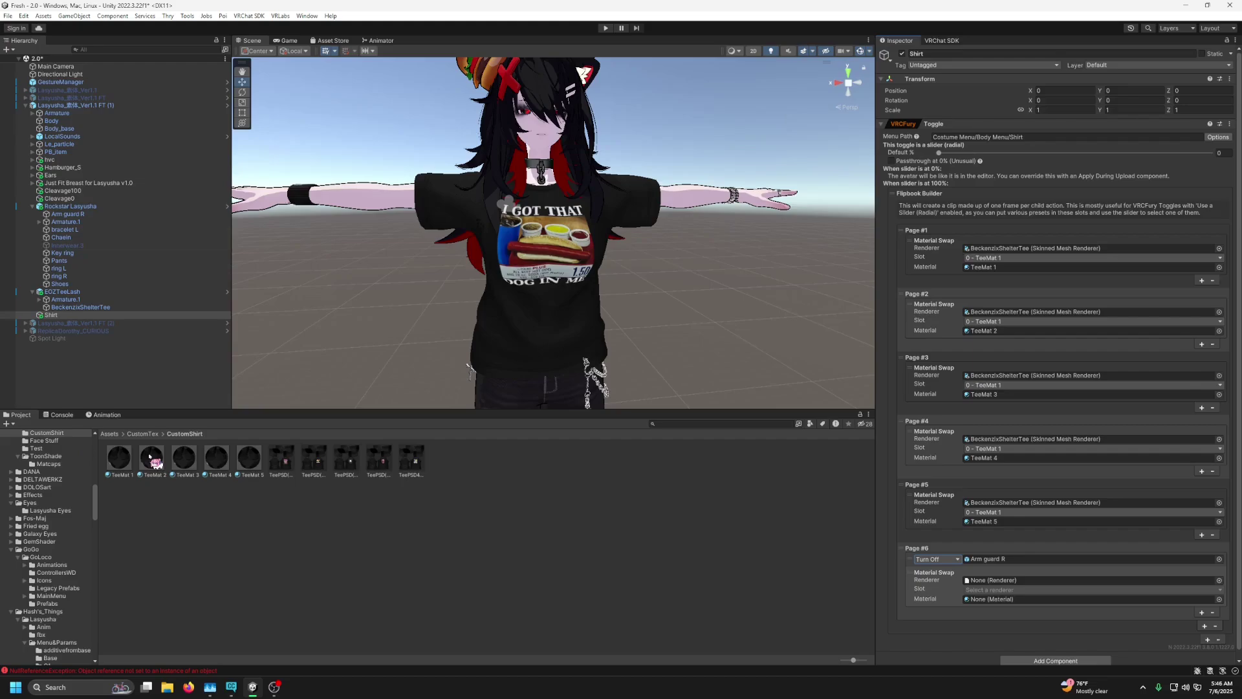
{"action": "left_click_drag", "start_coordinate": [151, 458], "coordinate": [981, 601]}
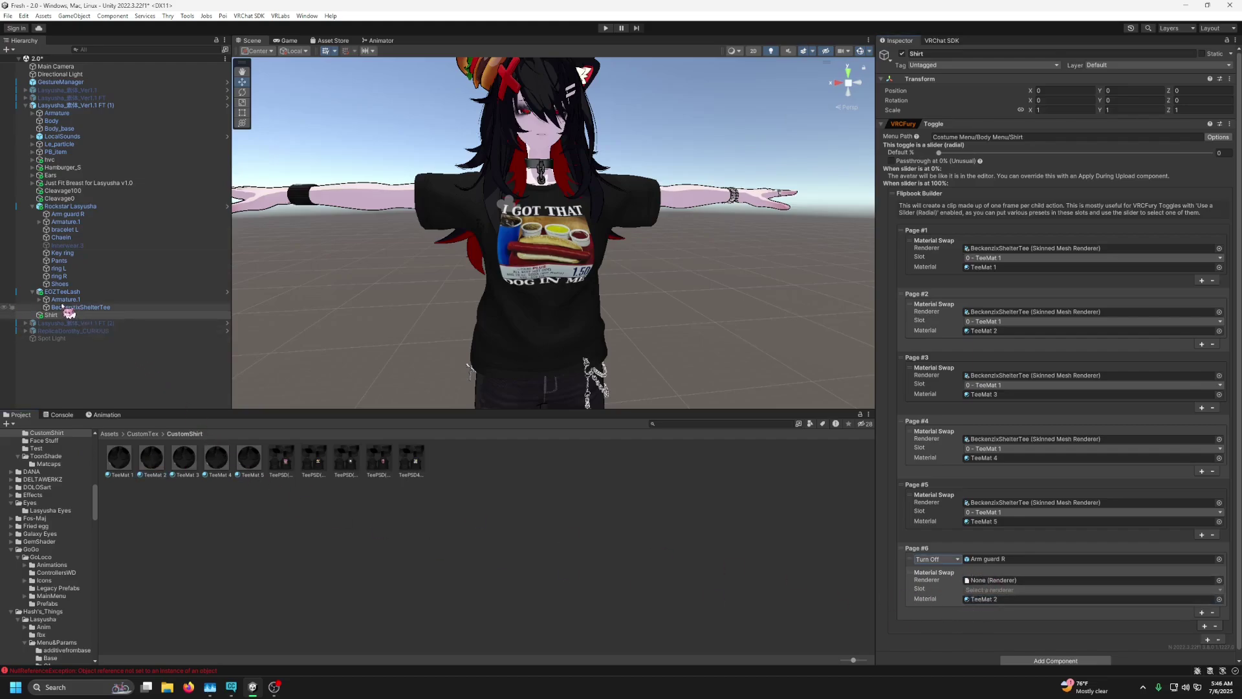
{"action": "left_click_drag", "start_coordinate": [63, 307], "coordinate": [1009, 583]}
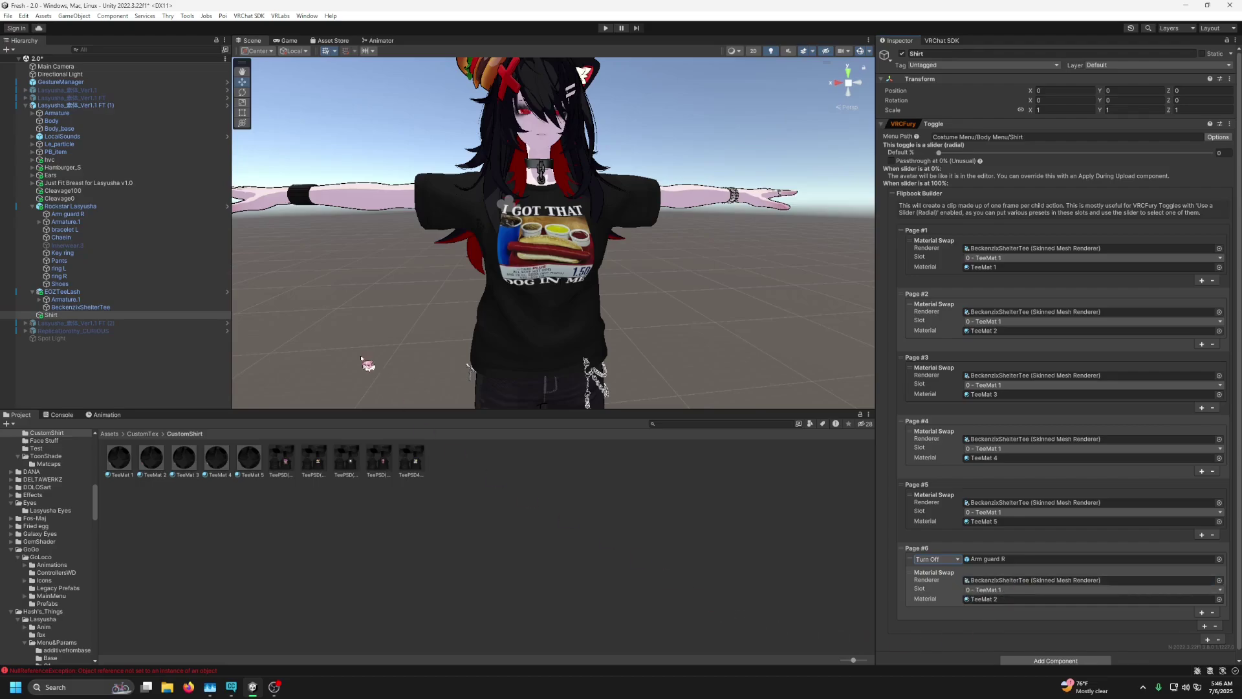
Enter play mode through GestureManager, test the Shirt radial with its sixth page in the Scene view, and exit play mode.
{"action": "left_click", "coordinate": [97, 82]}
{"action": "left_click", "coordinate": [1017, 200]}
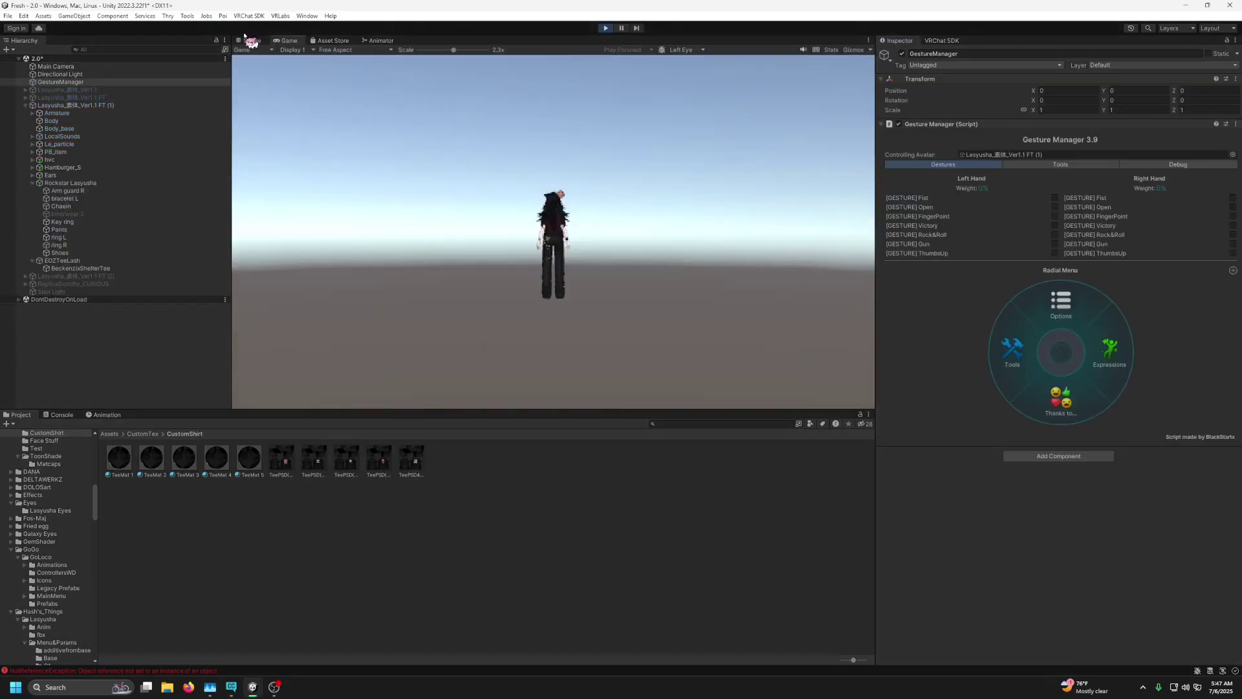
{"action": "left_click", "coordinate": [250, 40]}
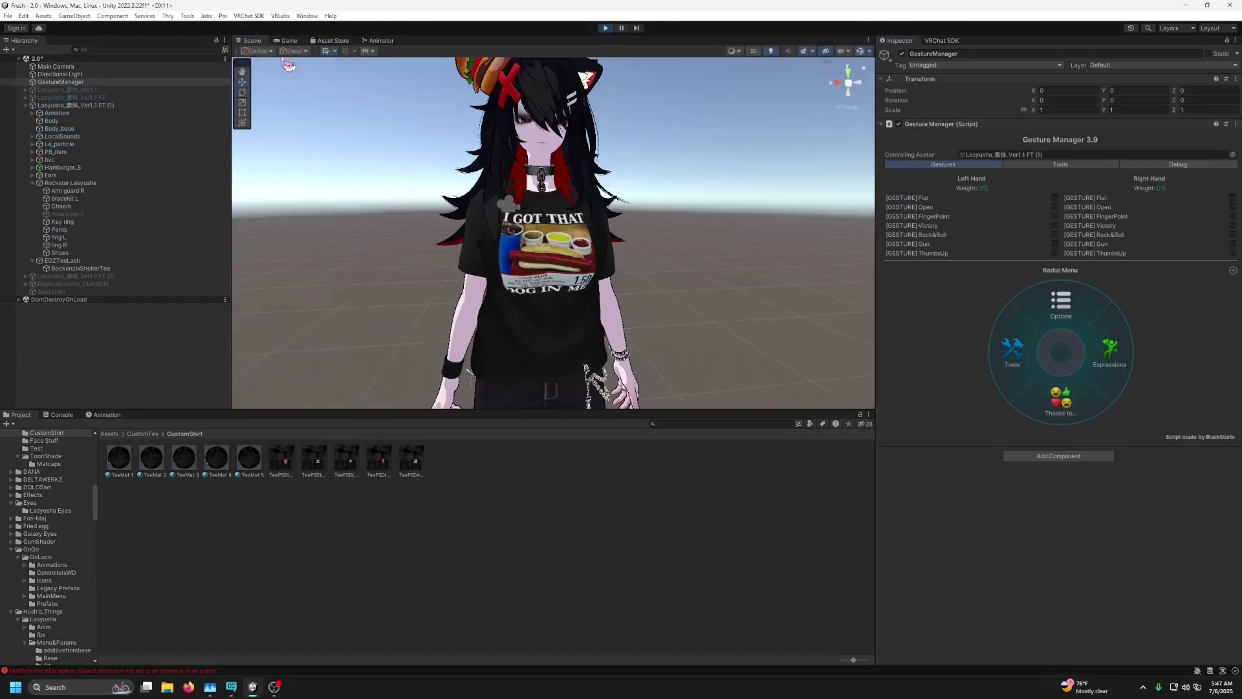
{"action": "left_click", "coordinate": [1107, 354]}
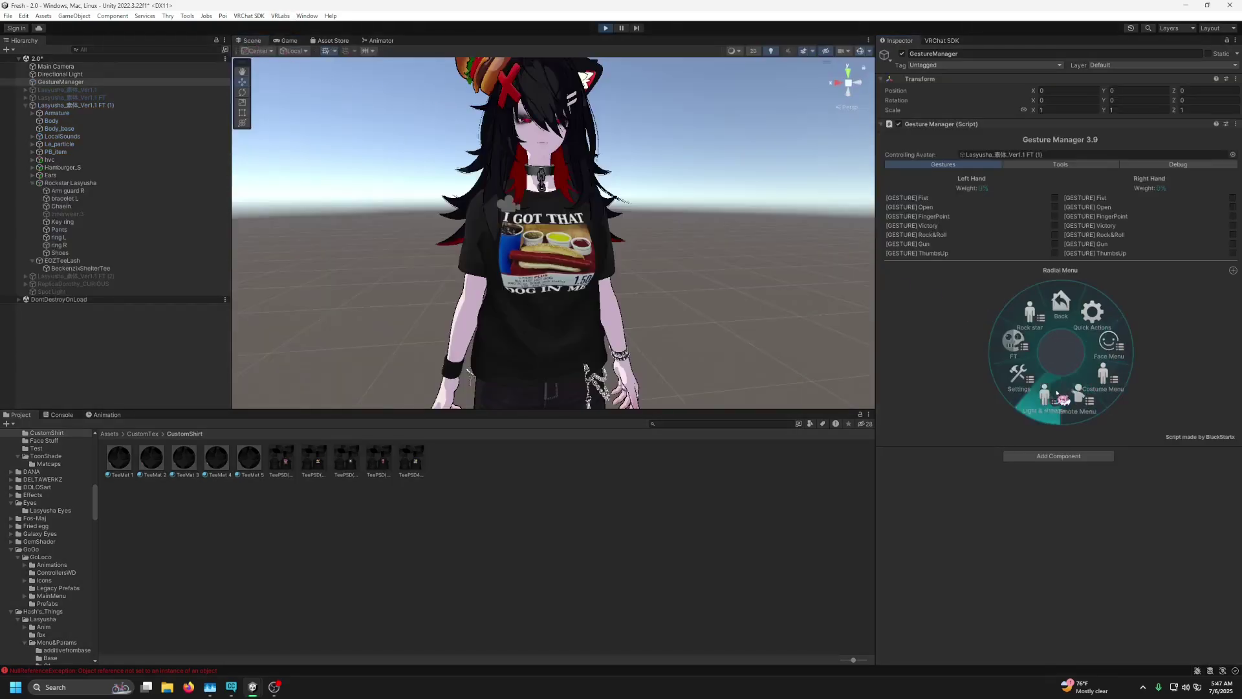
{"action": "left_click", "coordinate": [1104, 370]}
{"action": "left_click", "coordinate": [1022, 372]}
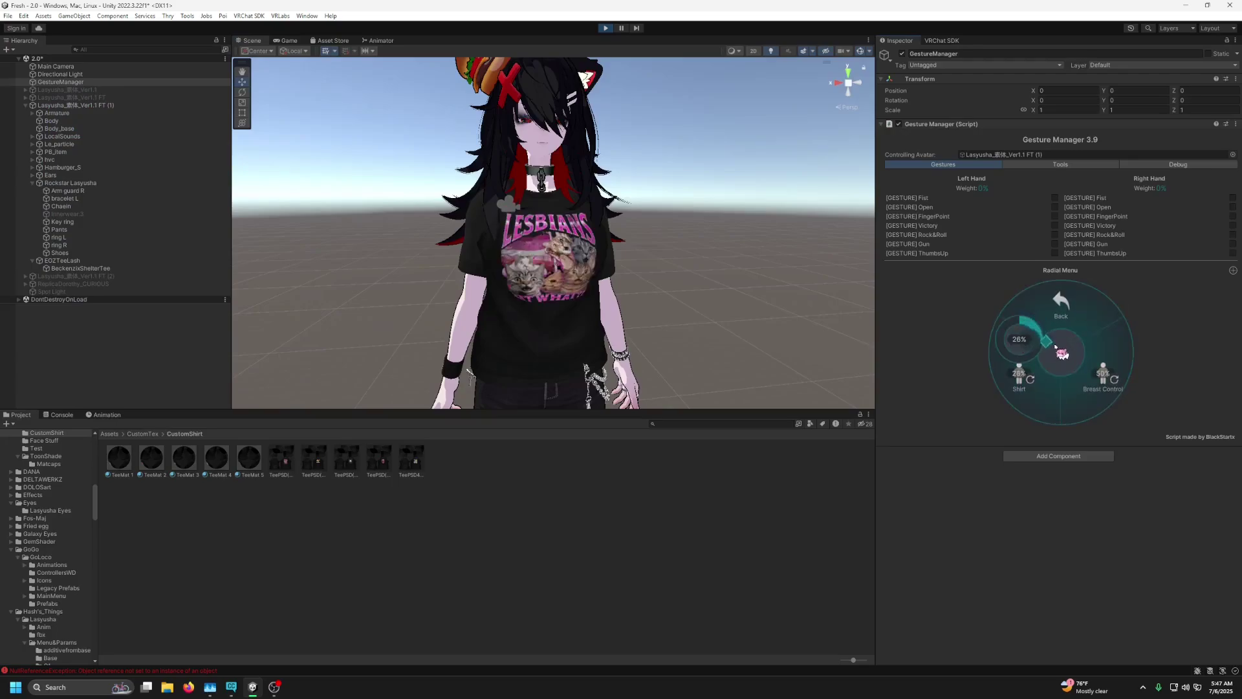
{"action": "left_click_drag", "start_coordinate": [1057, 349], "coordinate": [1019, 346]}
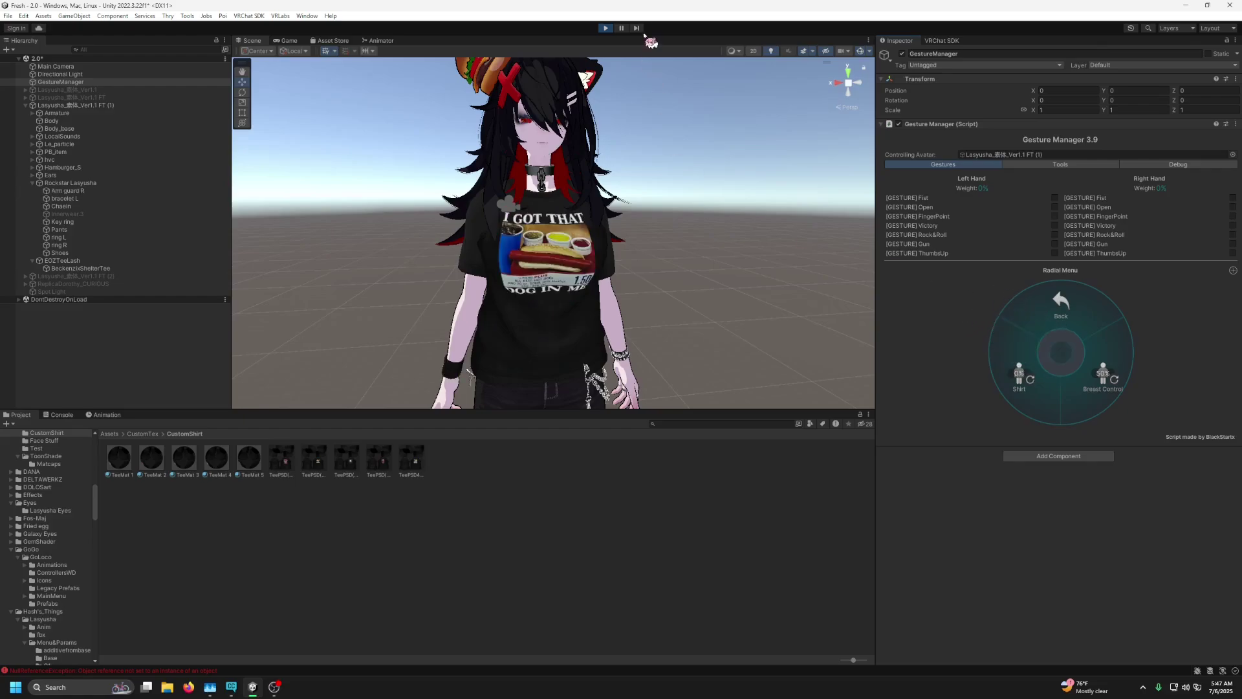
{"action": "left_click", "coordinate": [606, 29]}
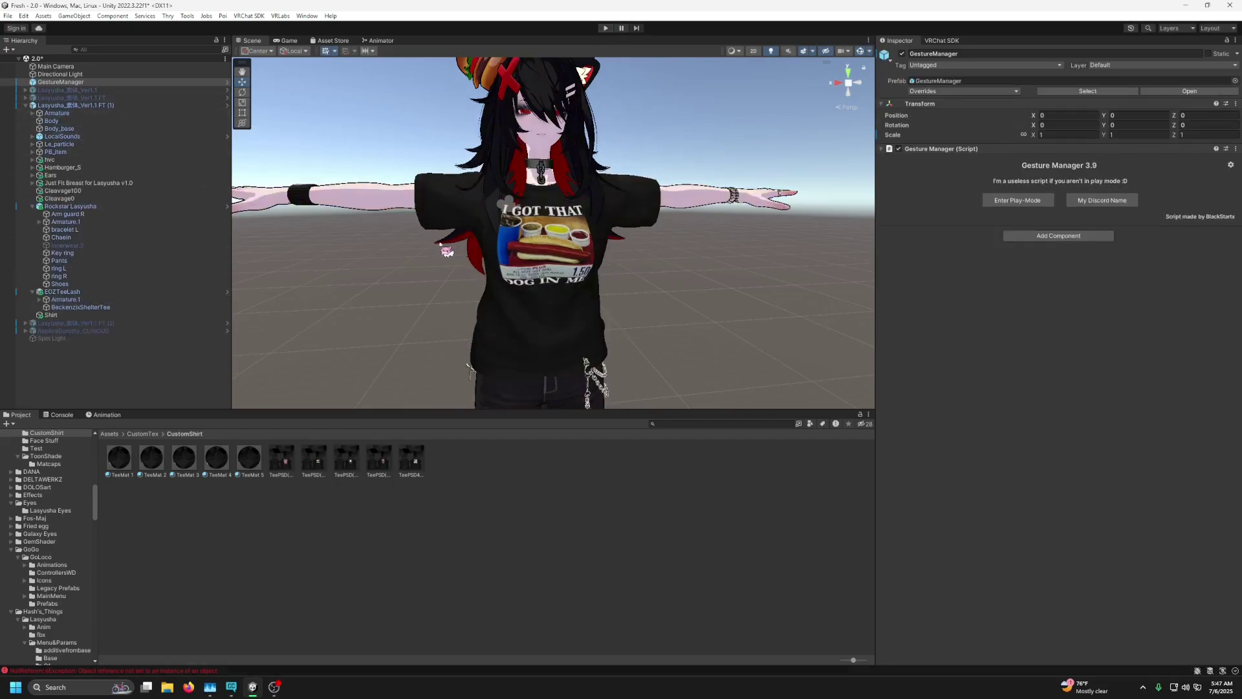
Add an empty seventh page to the Shirt toggle's flipbook and look through the available action types.
{"action": "left_click", "coordinate": [116, 315]}
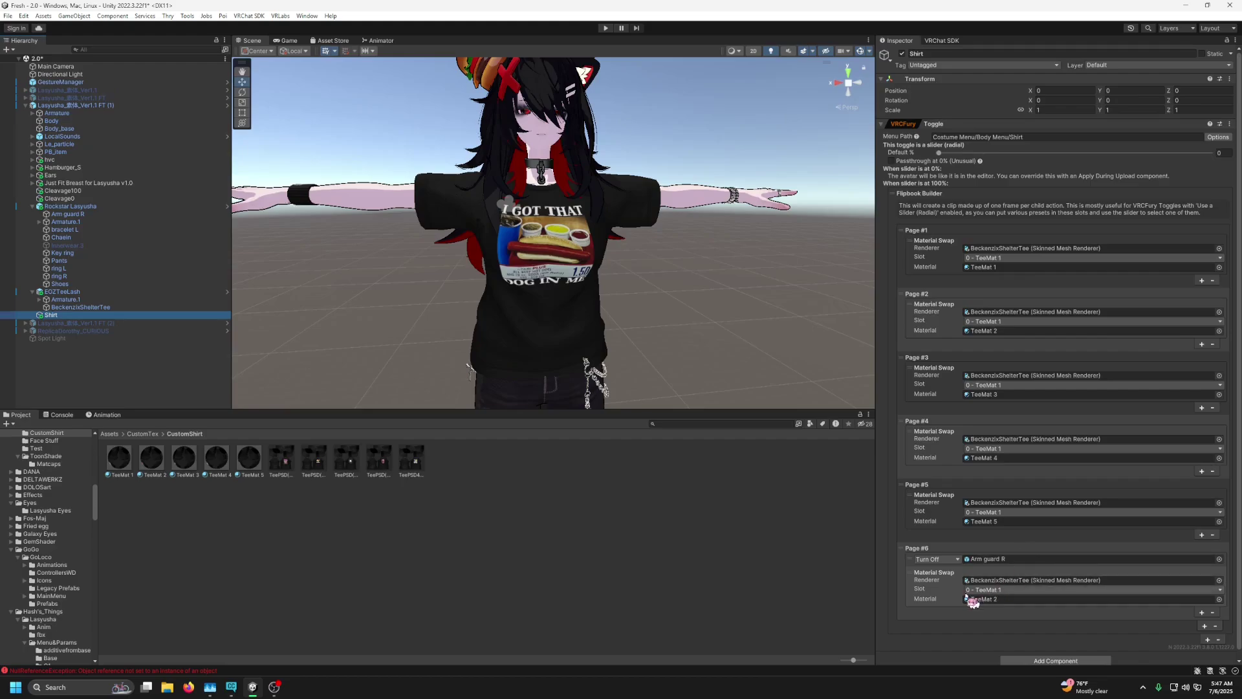
{"action": "left_click", "coordinate": [1205, 626]}
{"action": "left_click", "coordinate": [998, 635]}
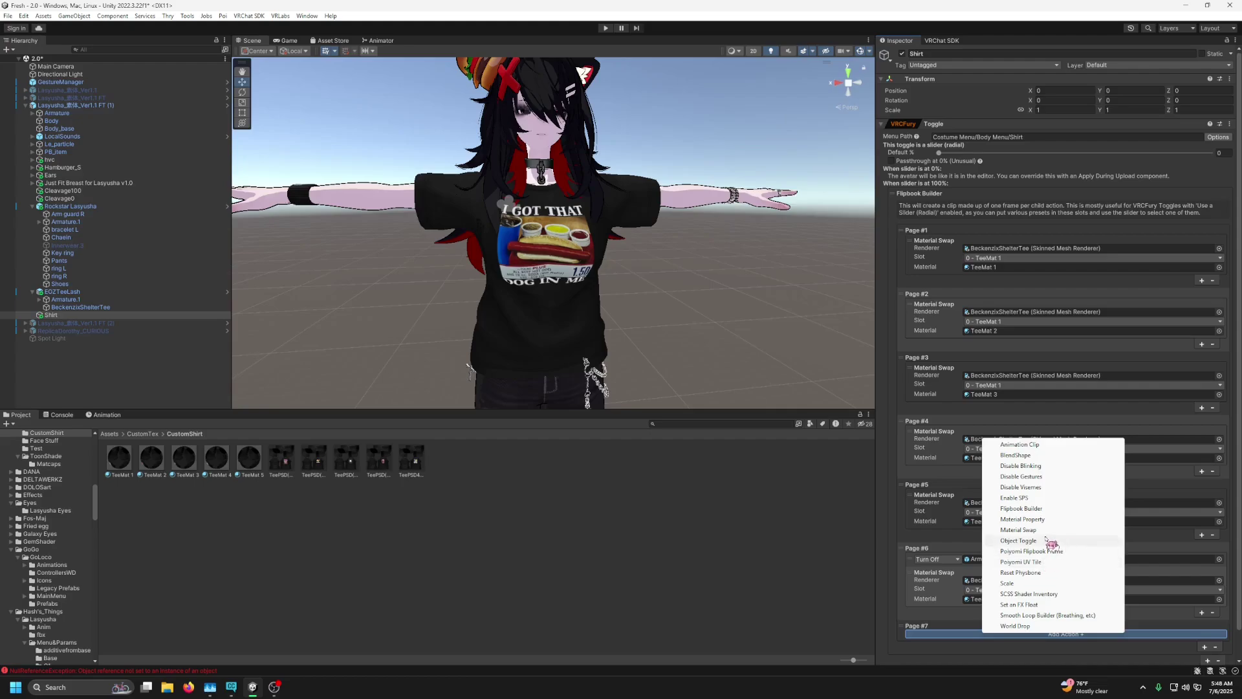
{"action": "left_click", "coordinate": [880, 625]}
{"action": "scroll", "coordinate": [686, 267], "scroll_direction": "down", "scroll_amount": 3}
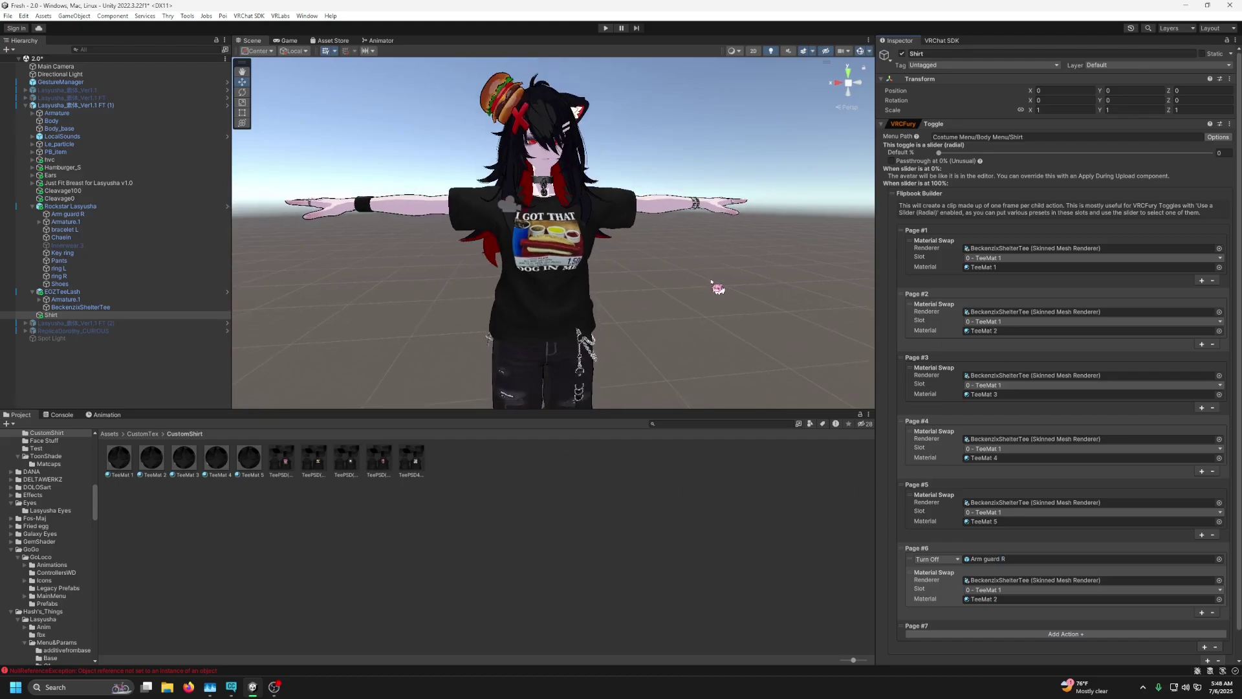
{"action": "scroll", "coordinate": [647, 239], "scroll_direction": "down", "scroll_amount": 2}
{"action": "scroll", "coordinate": [647, 272], "scroll_direction": "up", "scroll_amount": 3}
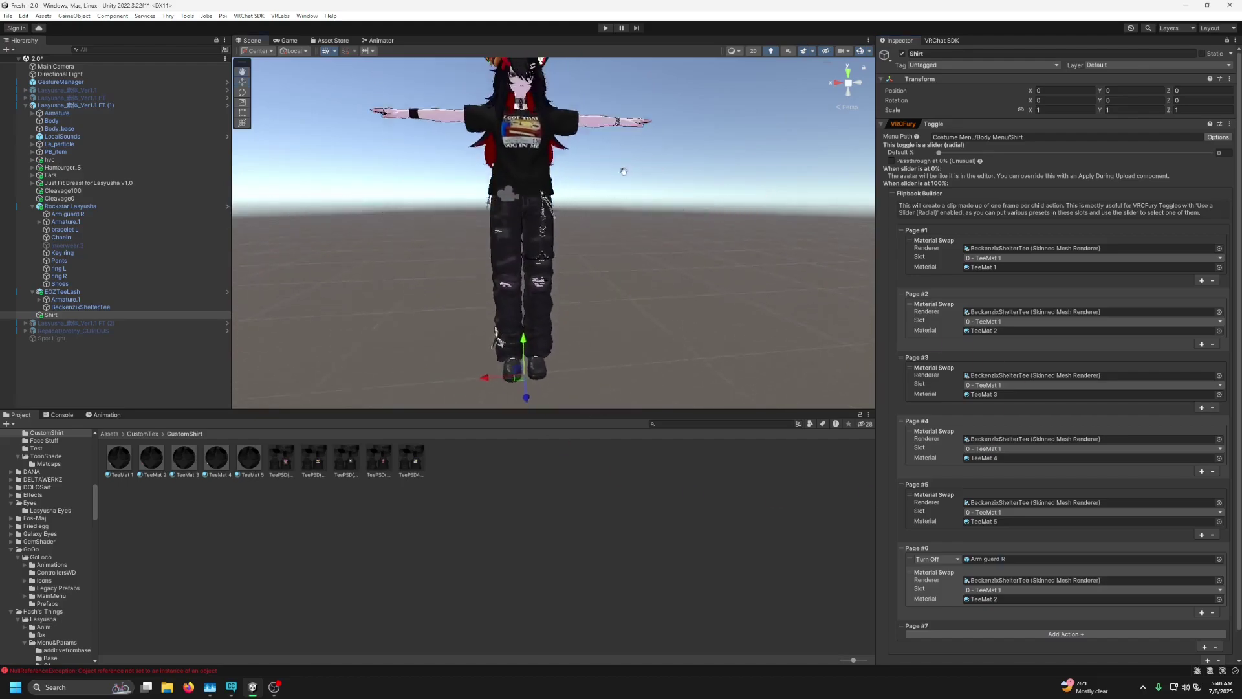
{"action": "scroll", "coordinate": [652, 327], "scroll_direction": "down", "scroll_amount": 2}
{"action": "left_click", "coordinate": [647, 323]}
{"action": "scroll", "coordinate": [652, 323], "scroll_direction": "up", "scroll_amount": 3}
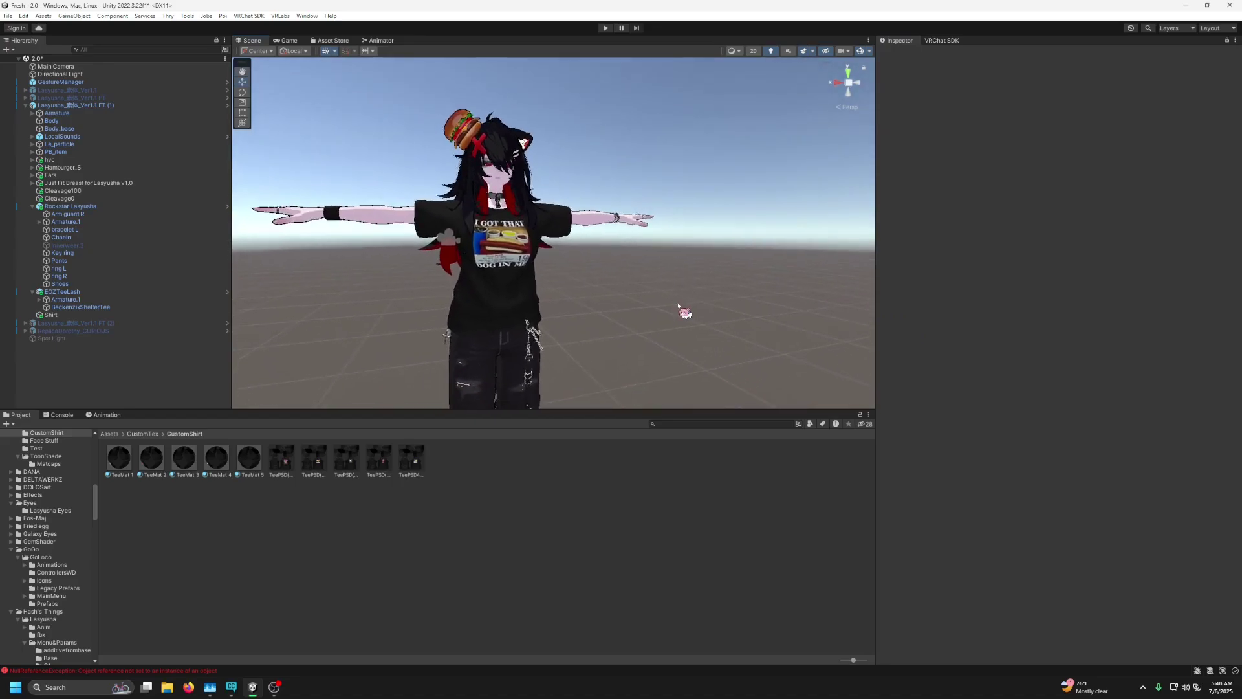
{"action": "scroll", "coordinate": [625, 307], "scroll_direction": "up", "scroll_amount": 5}
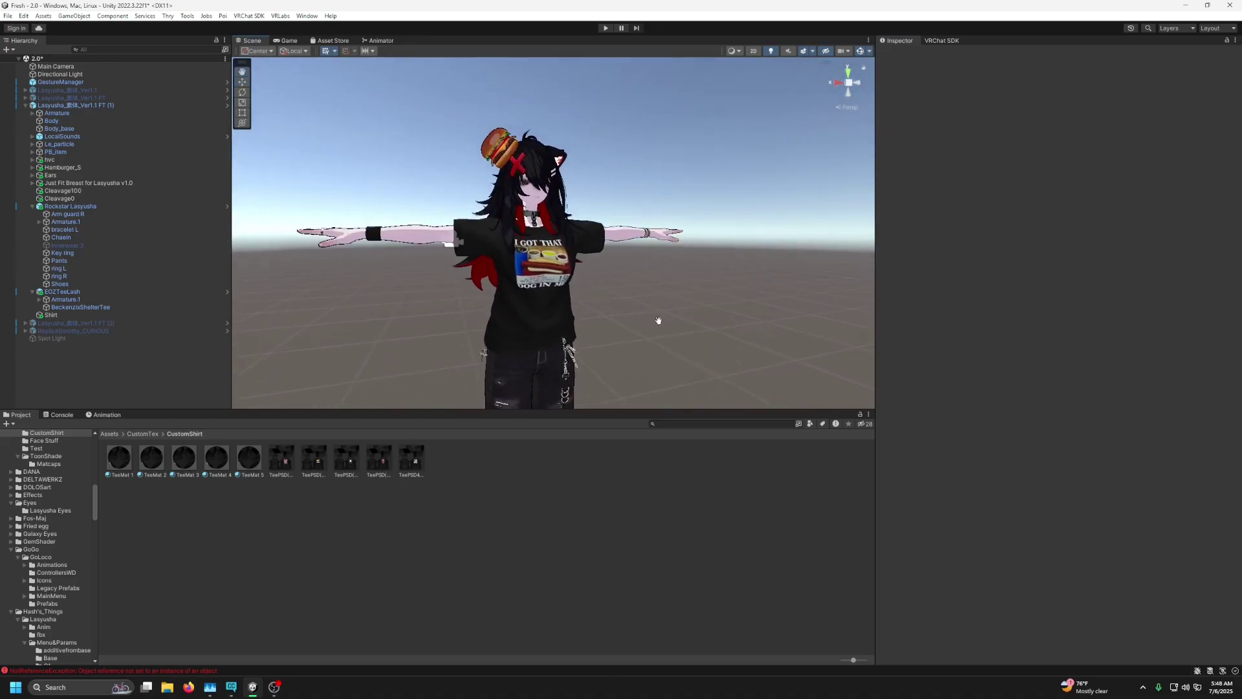
{"action": "scroll", "coordinate": [727, 343], "scroll_direction": "down", "scroll_amount": 2}
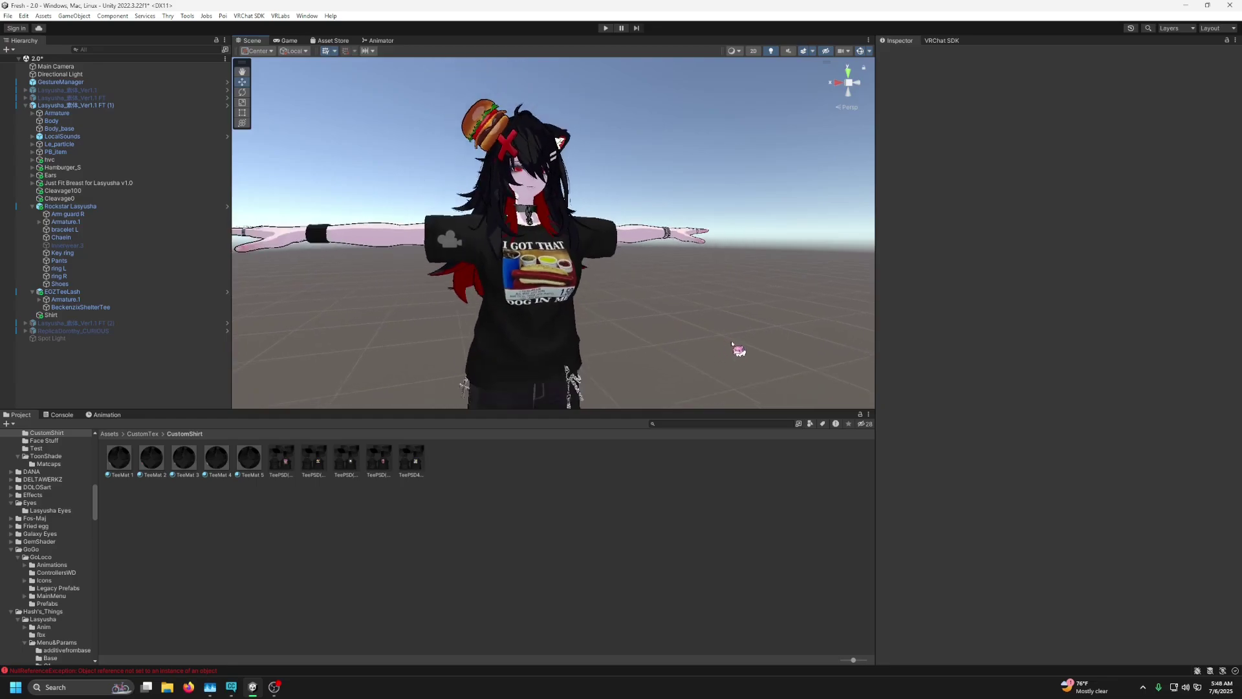
{"action": "left_click_drag", "start_coordinate": [740, 334], "coordinate": [710, 333], "text": "alt"}
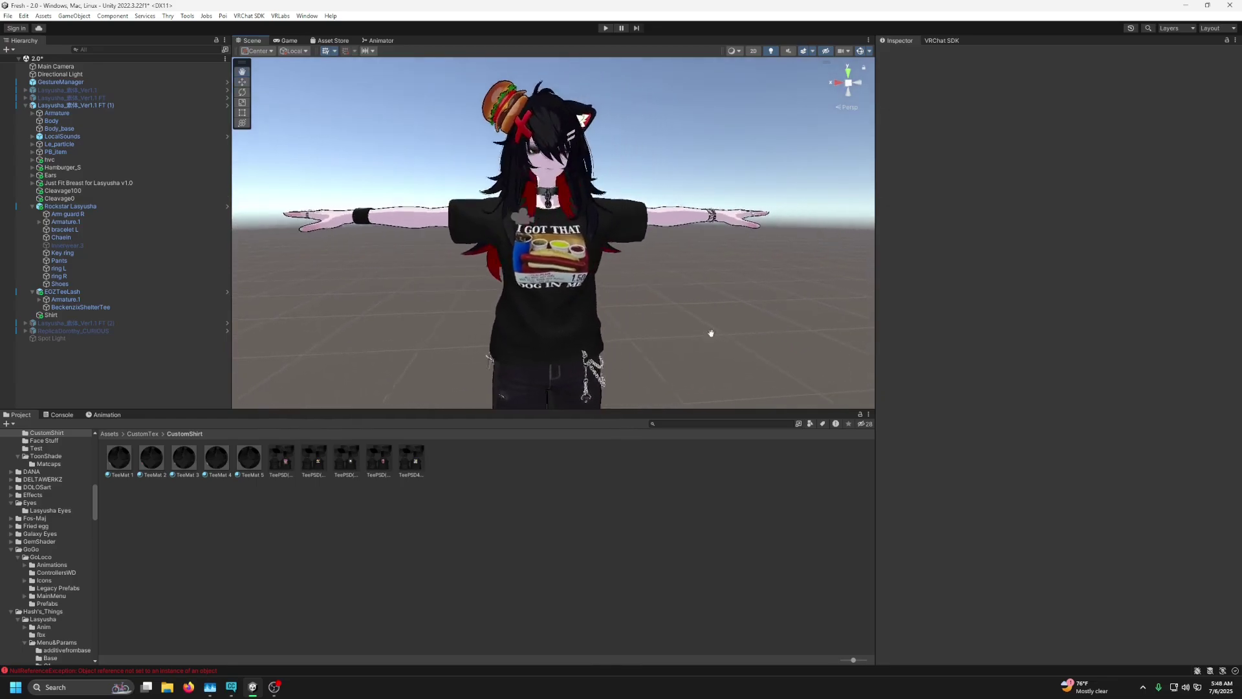
{"action": "mouse_move", "coordinate": [710, 333]}
{"action": "middle_mouse_down"}
{"action": "mouse_move", "coordinate": [721, 283]}
{"action": "mouse_move", "coordinate": [701, 144]}
{"action": "mouse_move", "coordinate": [716, 324]}
{"action": "middle_mouse_up"}
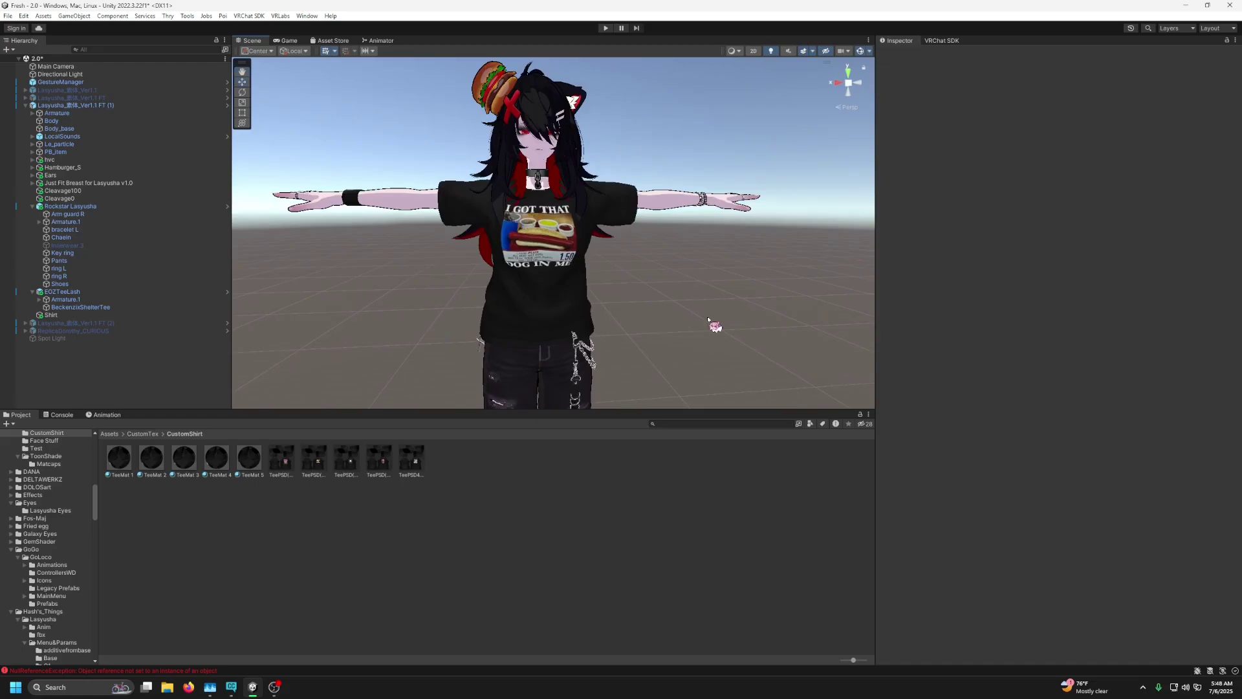
{"action": "left_click_drag", "start_coordinate": [716, 324], "coordinate": [677, 310], "text": "alt"}
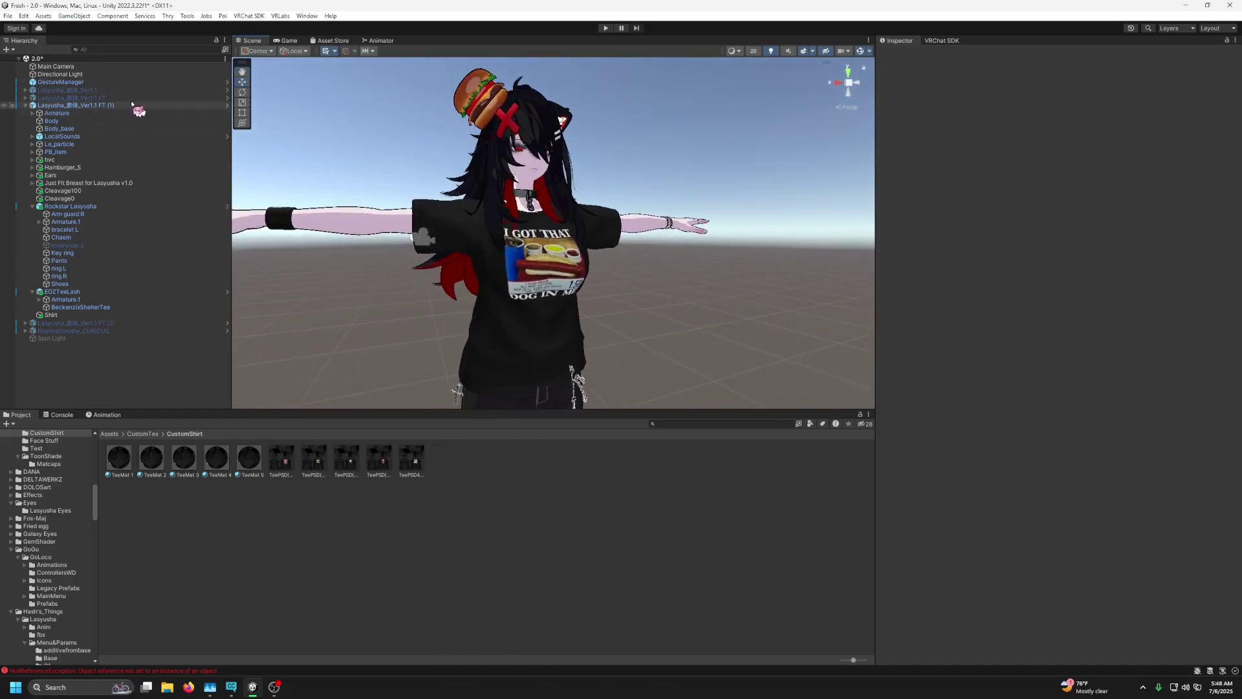